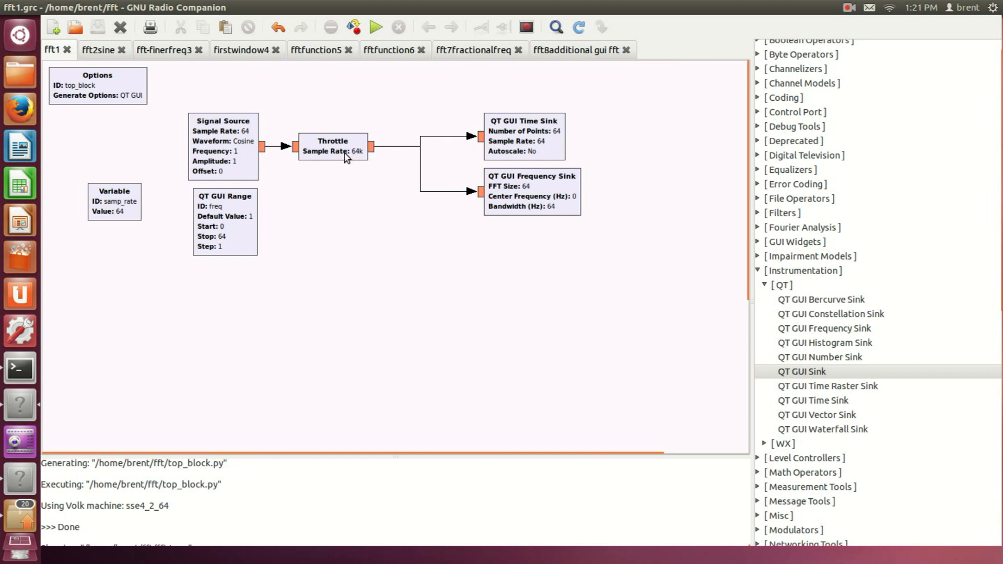
Step: Shift the Throttle block slightly toward the sinks and move the QT GUI Time Sink and Frequency Sink closer to it
left_click_drag(327, 155, 336, 155)
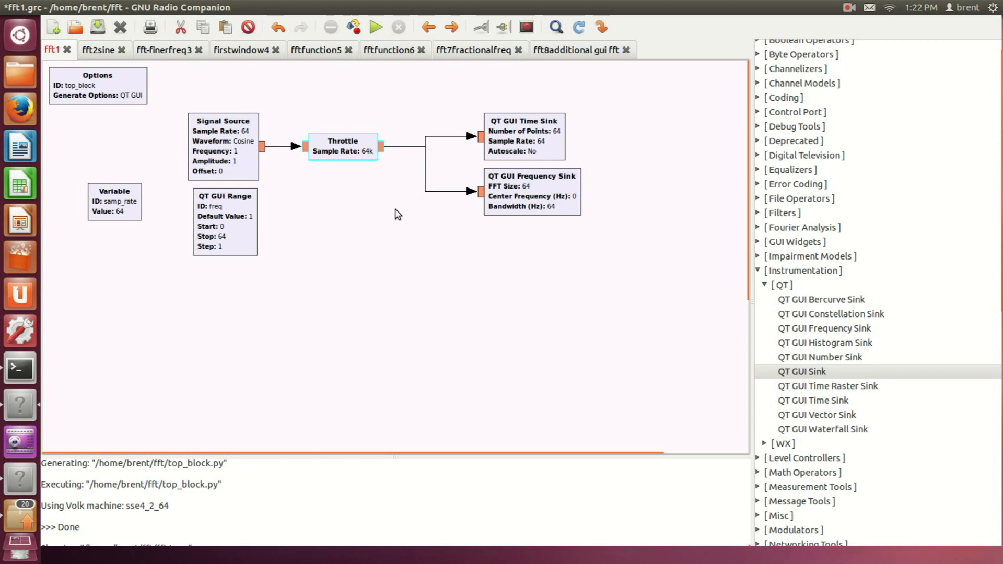
left_click_drag(339, 153, 324, 152)
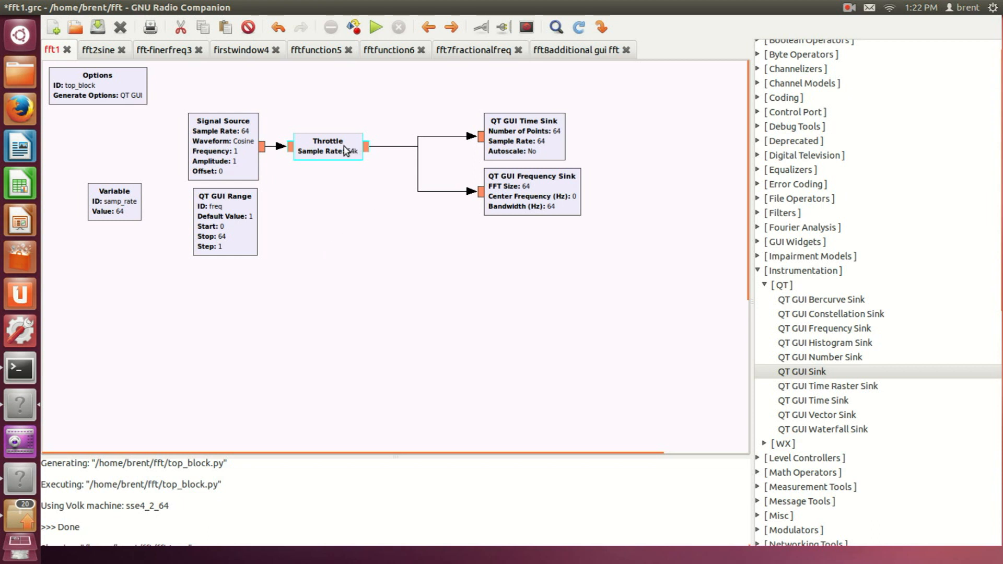
left_click_drag(334, 149, 349, 149)
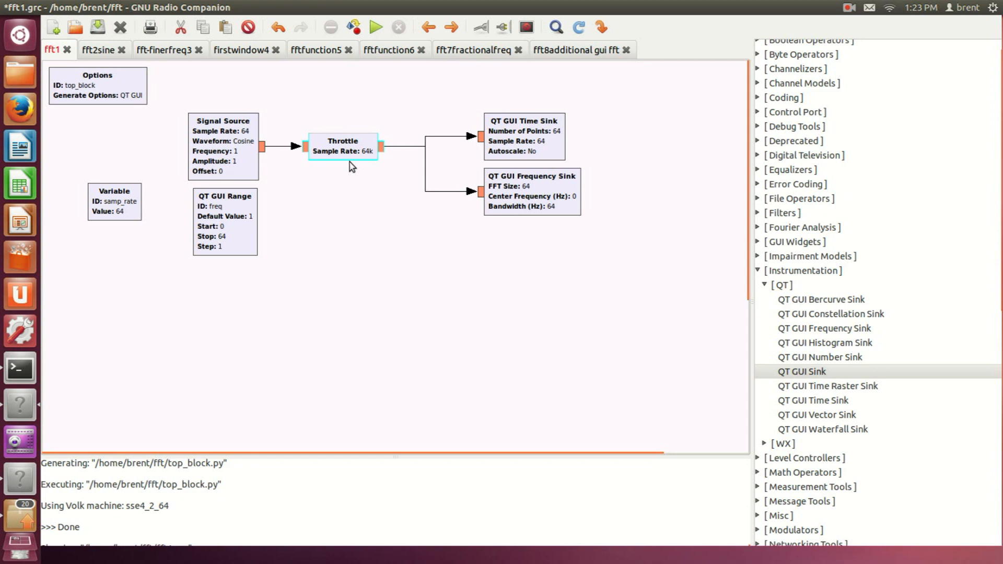
left_click_drag(516, 134, 496, 123)
left_click_drag(532, 198, 511, 196)
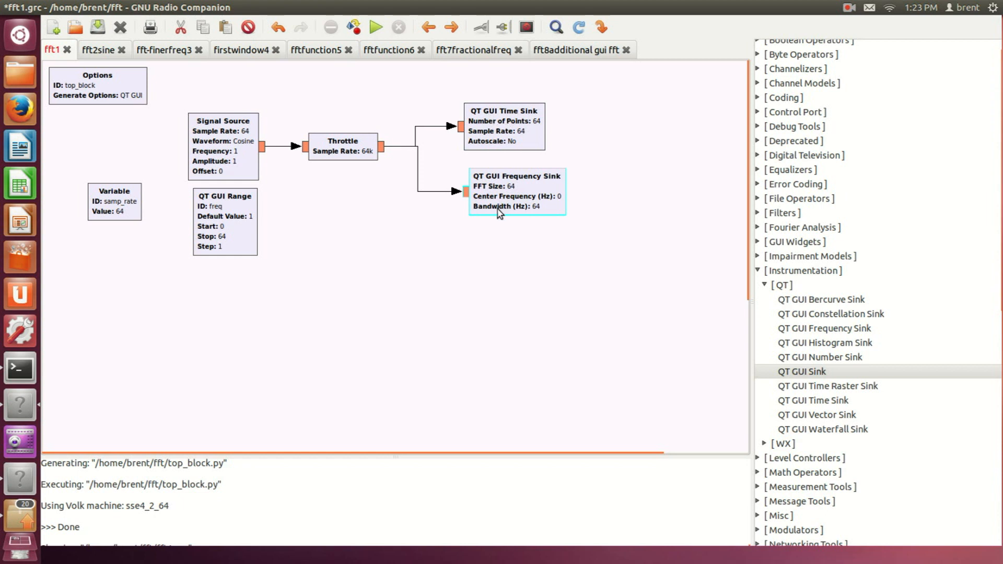
left_click_drag(514, 202, 509, 205)
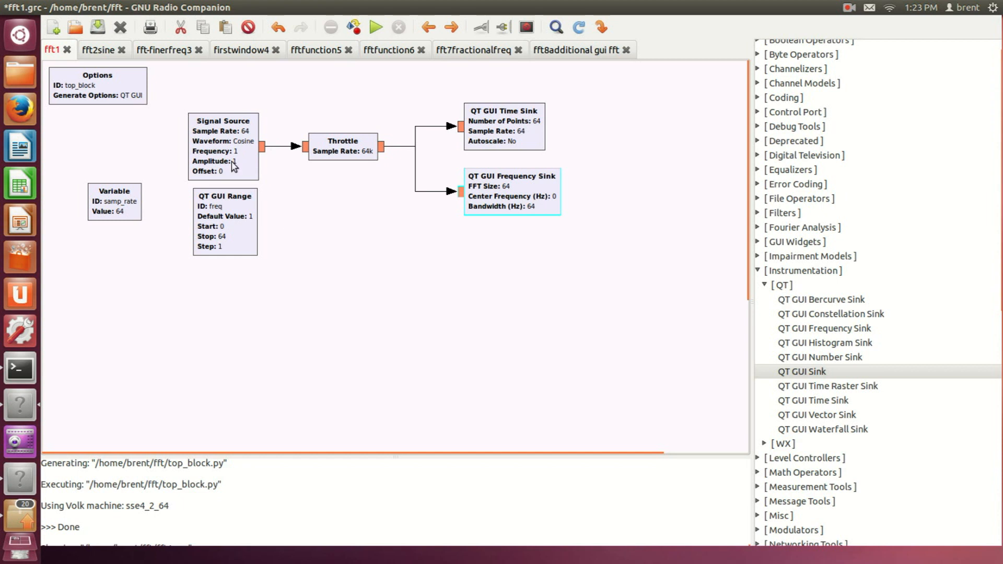
Step: Run the fft1 cosine flowgraph and raise its freq value to 2, continuing up to 6
left_click(209, 140)
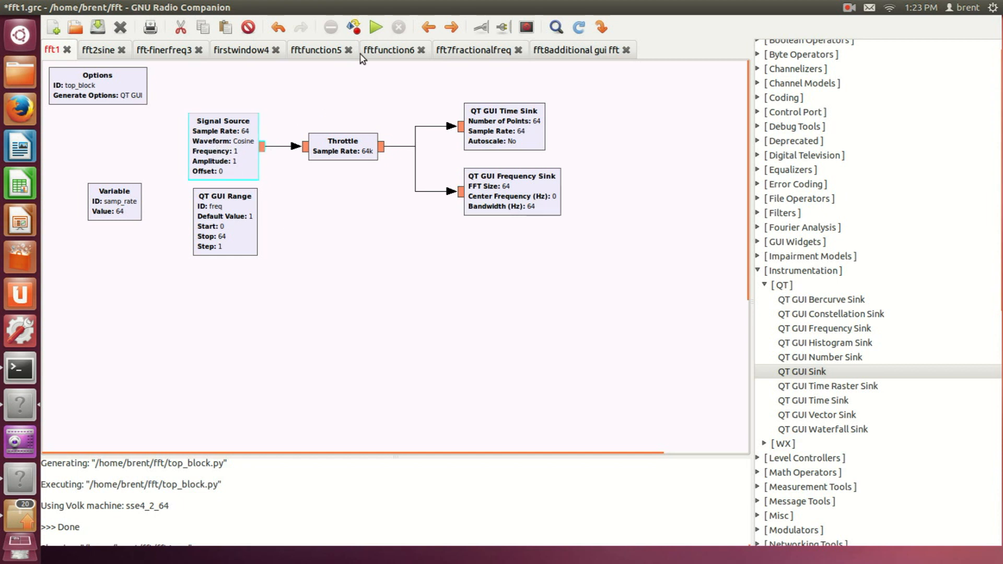
left_click(375, 27)
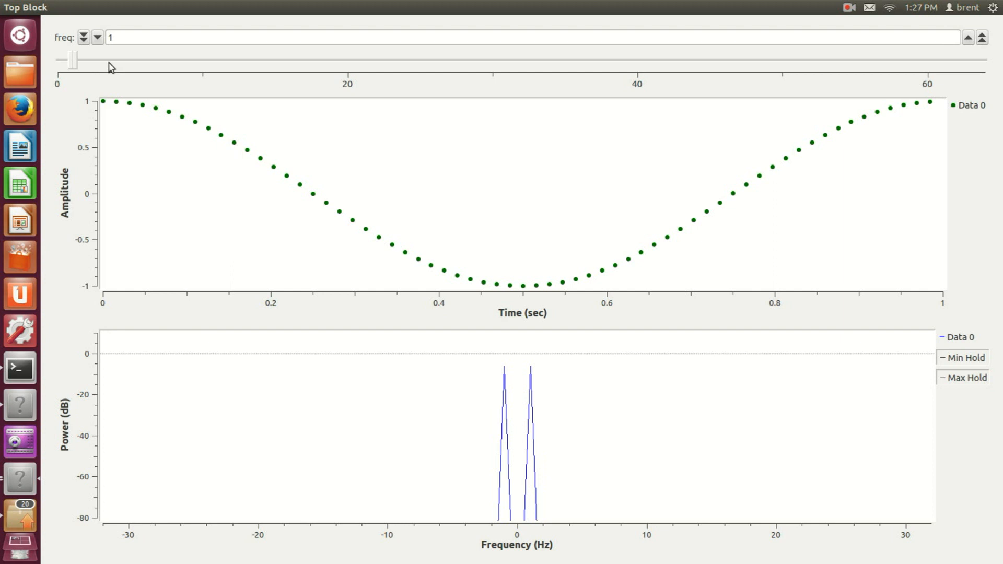
left_click(968, 38)
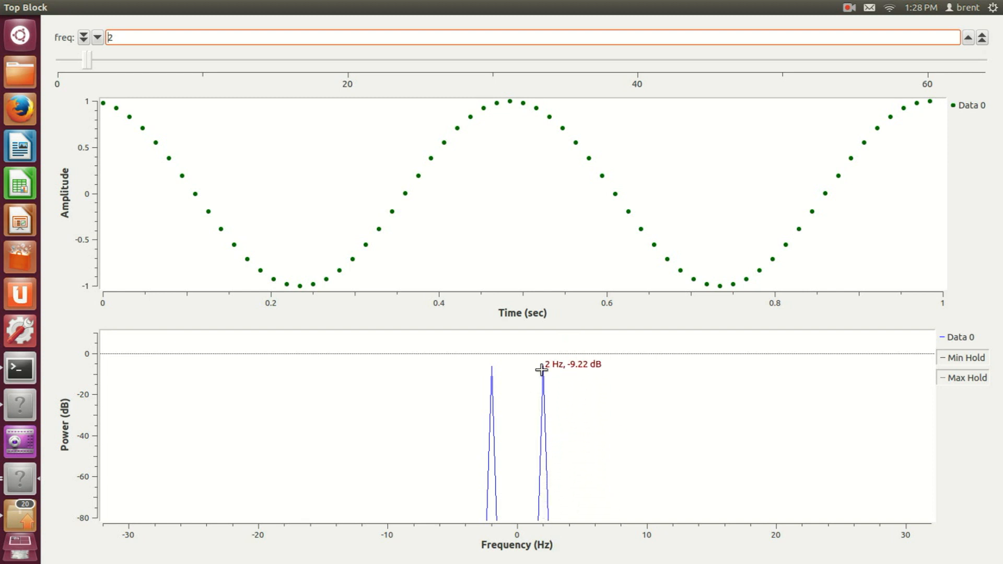
left_click(967, 37)
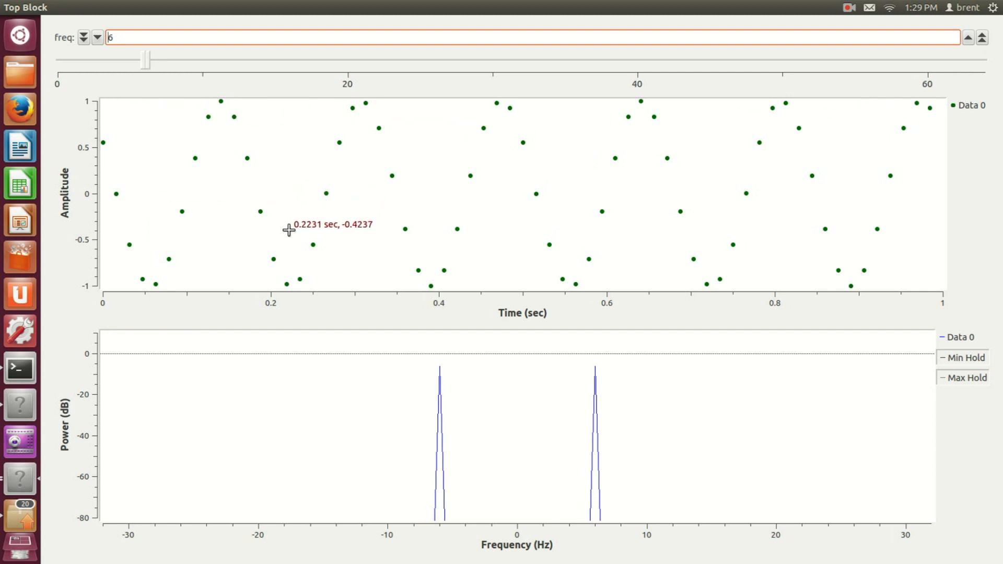
Step: Raise the cosine's freq value to 31, just below half the sample rate
left_click(969, 38)
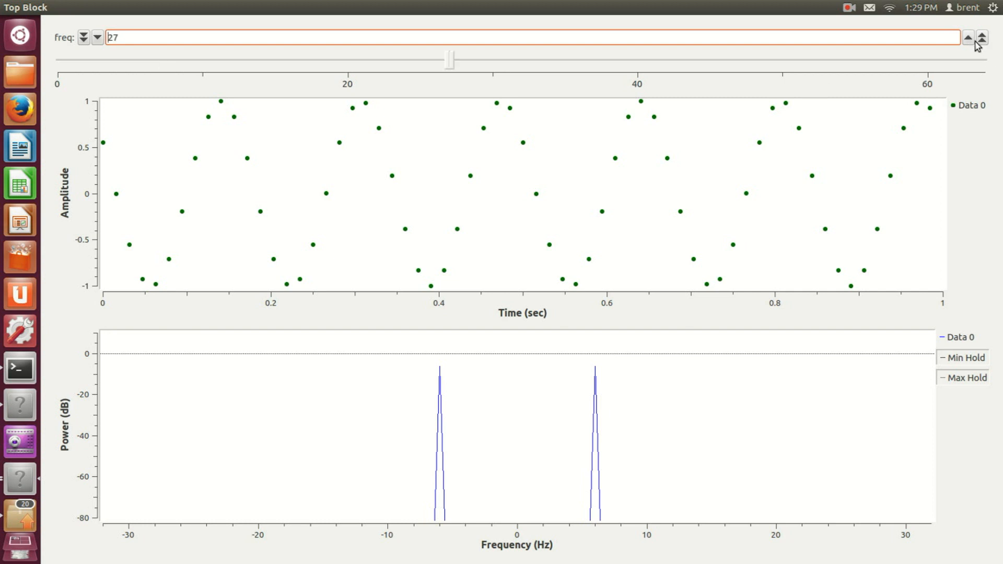
left_click(969, 38)
left_click(970, 39)
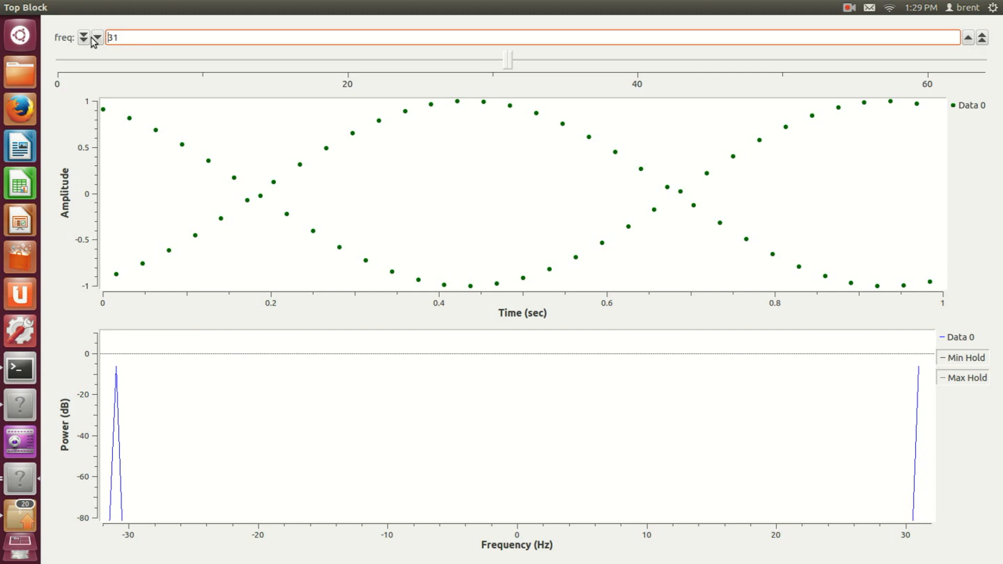
Step: Lower the cosine's freq value gradually to 21 and on down to 8
left_click_drag(98, 39, 100, 40)
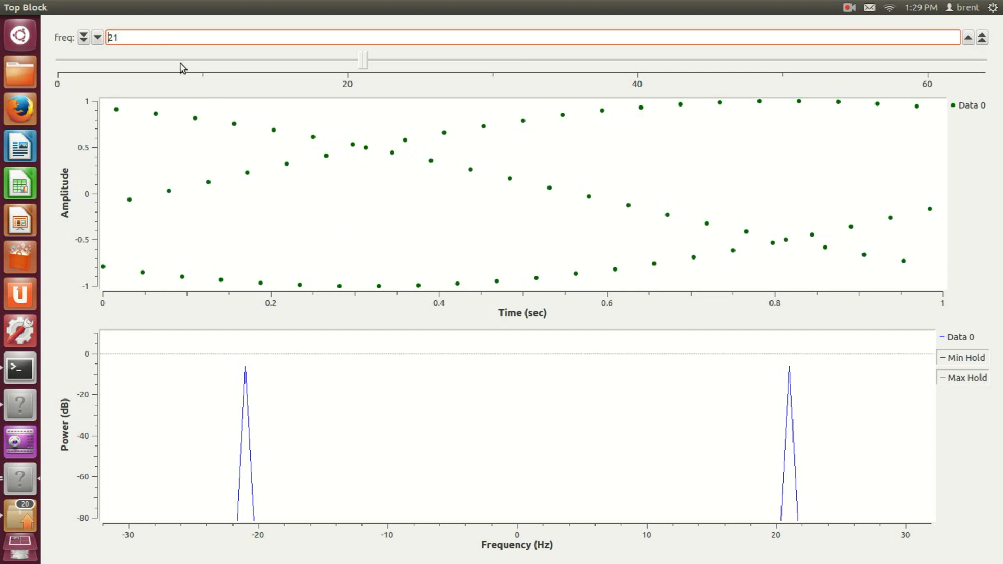
left_click(98, 38)
left_click(97, 38)
left_click(98, 38)
left_click(97, 37)
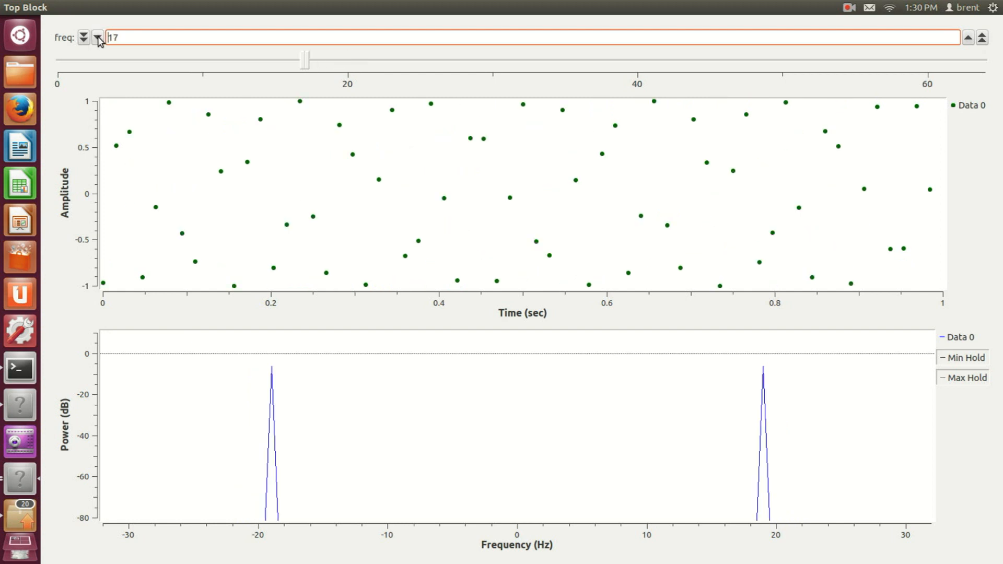
left_click(98, 39)
left_click(98, 39)
left_click(98, 39)
left_click(98, 39)
left_click(98, 38)
left_click(98, 38)
left_click(98, 38)
left_click(98, 38)
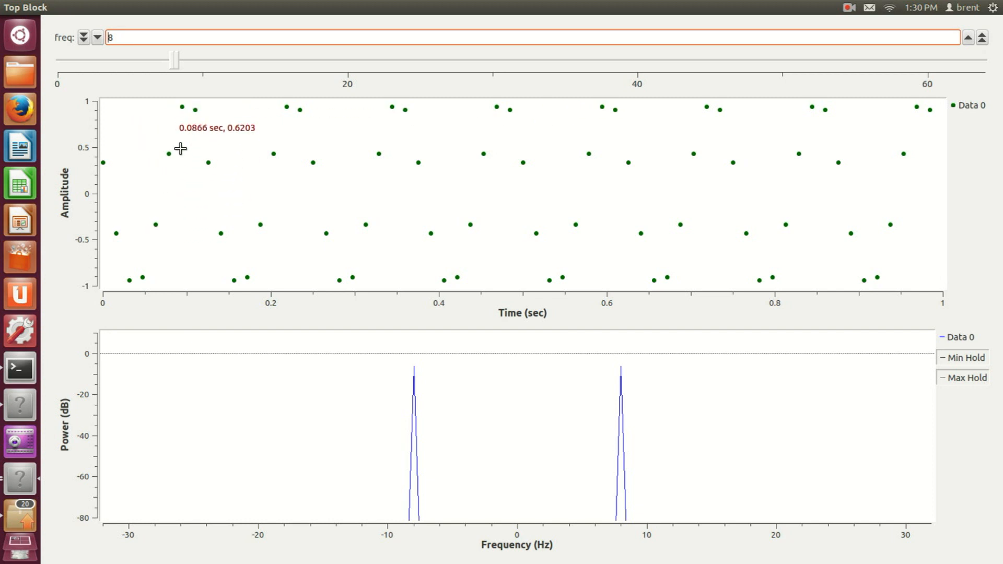
Step: Increase the cosine's freq value in single steps to 18
left_click(970, 38)
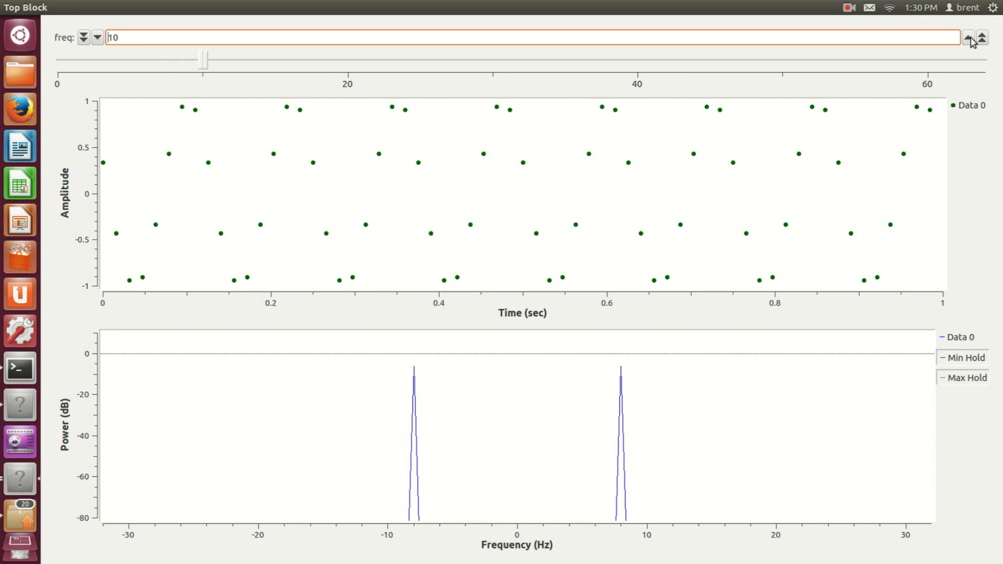
left_click(970, 38)
left_click(970, 38)
left_click(970, 38)
left_click(969, 38)
left_click(970, 39)
left_click(968, 38)
left_click(968, 38)
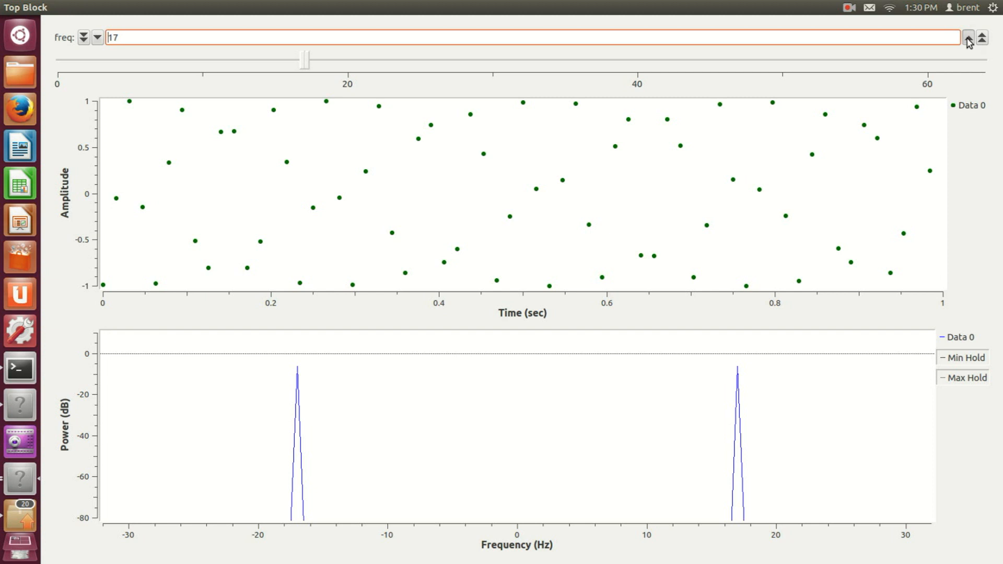
left_click(969, 38)
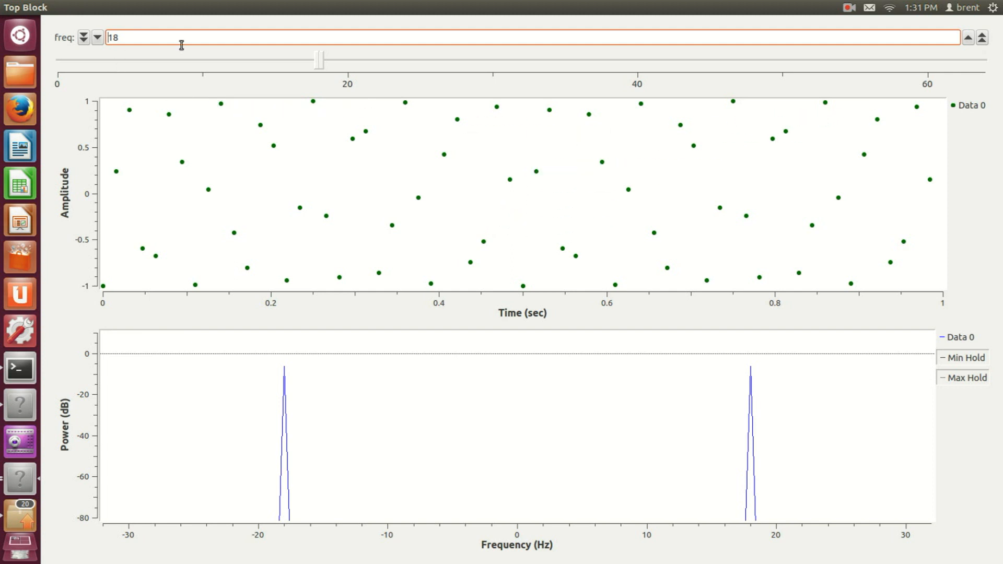
Step: Increase the cosine's freq value in single steps to 32, half the sample rate
left_click(969, 39)
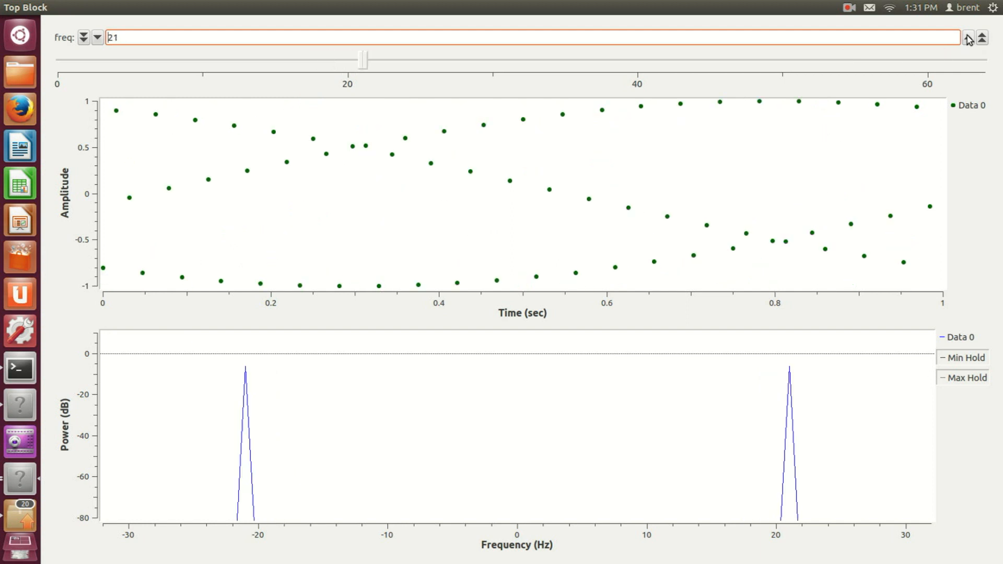
left_click(967, 39)
left_click(966, 38)
left_click(967, 36)
left_click(966, 35)
left_click(968, 34)
left_click(968, 33)
left_click(969, 33)
left_click(970, 35)
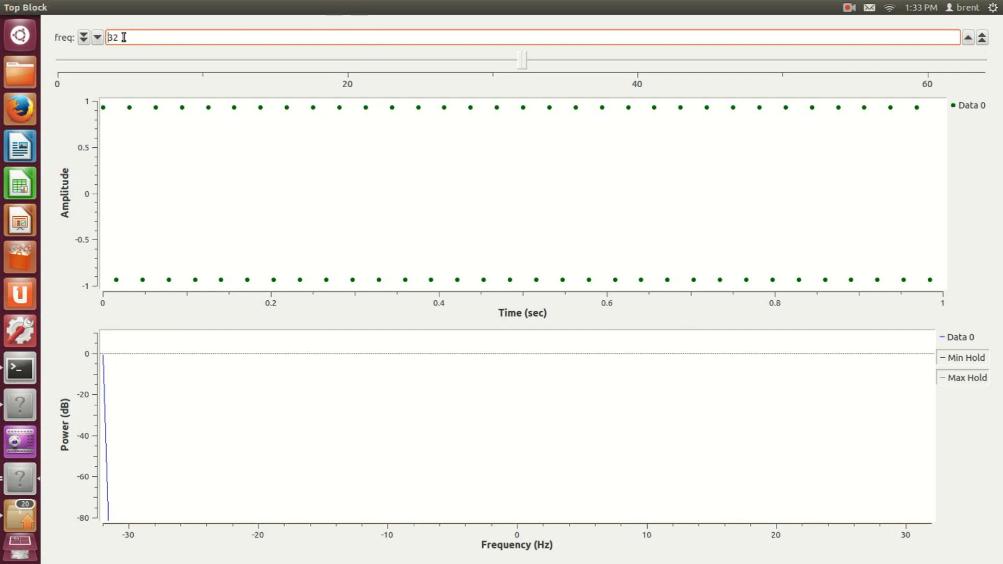
Step: Raise the cosine's freq value beyond half the sample rate, through 35 and 38, up to 63
left_click(969, 38)
left_click(970, 38)
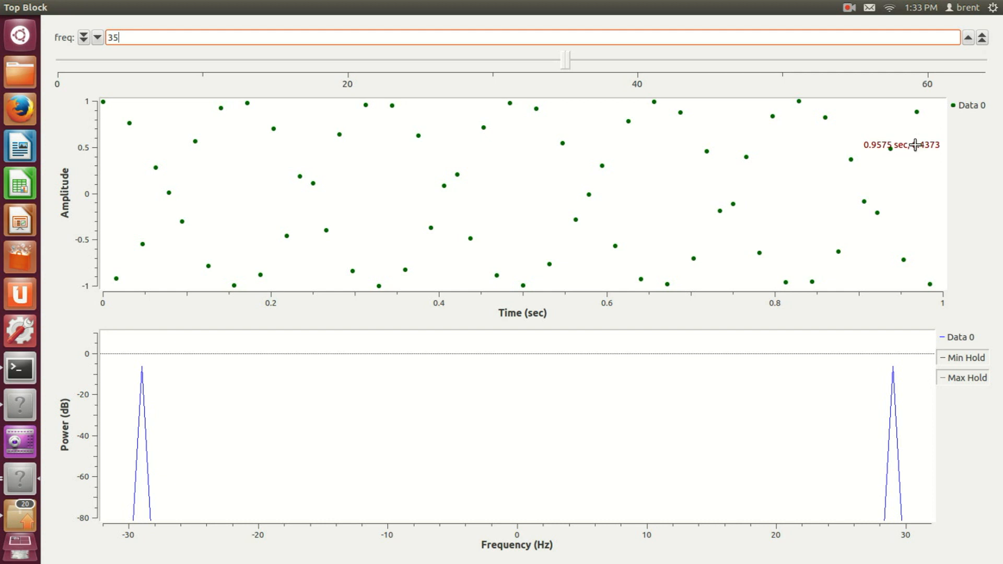
left_click(969, 37)
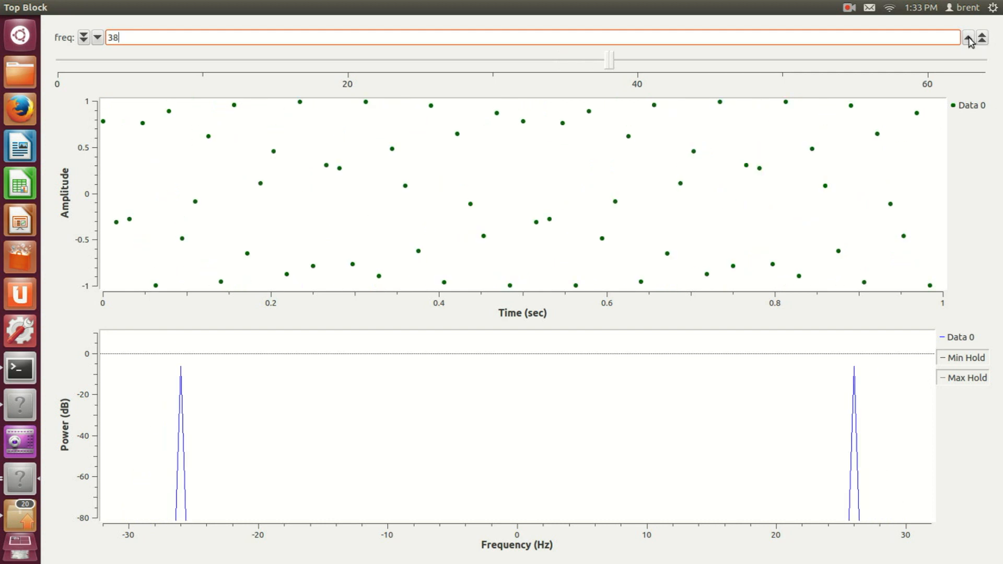
left_click(968, 38)
left_click(968, 38)
left_click(969, 38)
left_click(968, 37)
left_click(968, 37)
left_click(968, 37)
left_click(968, 38)
left_click(968, 37)
left_click(968, 38)
left_click(969, 38)
left_click(968, 38)
left_click(969, 37)
left_click(969, 38)
left_click(969, 38)
left_click(968, 38)
left_click(969, 37)
left_click(969, 38)
left_click(968, 37)
left_click(968, 37)
left_click(969, 37)
left_click(968, 38)
left_click(968, 38)
left_click(969, 37)
left_click(969, 38)
left_click(968, 38)
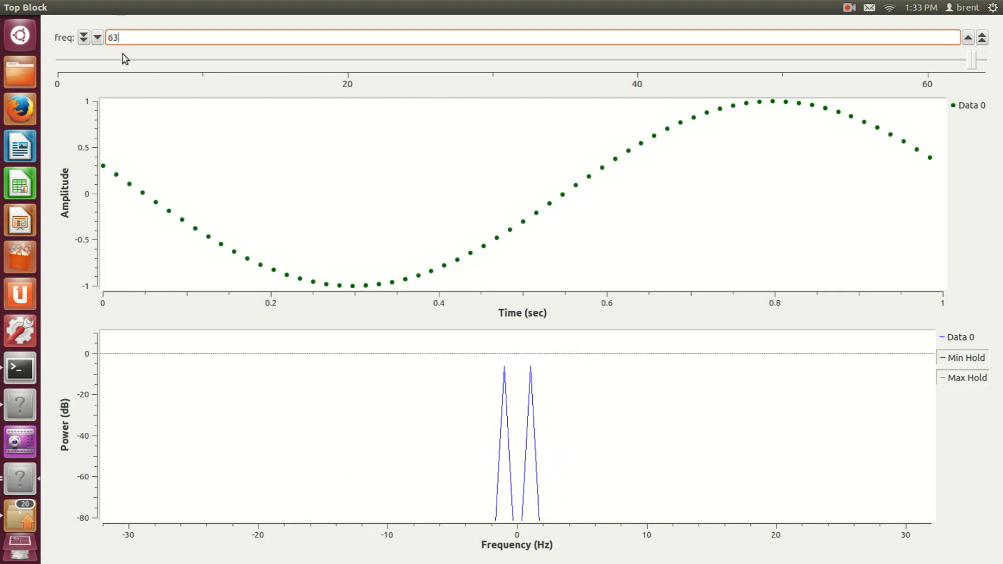
Step: Close the cosine plot window and run the fft2sine flowgraph
left_click(8, 8)
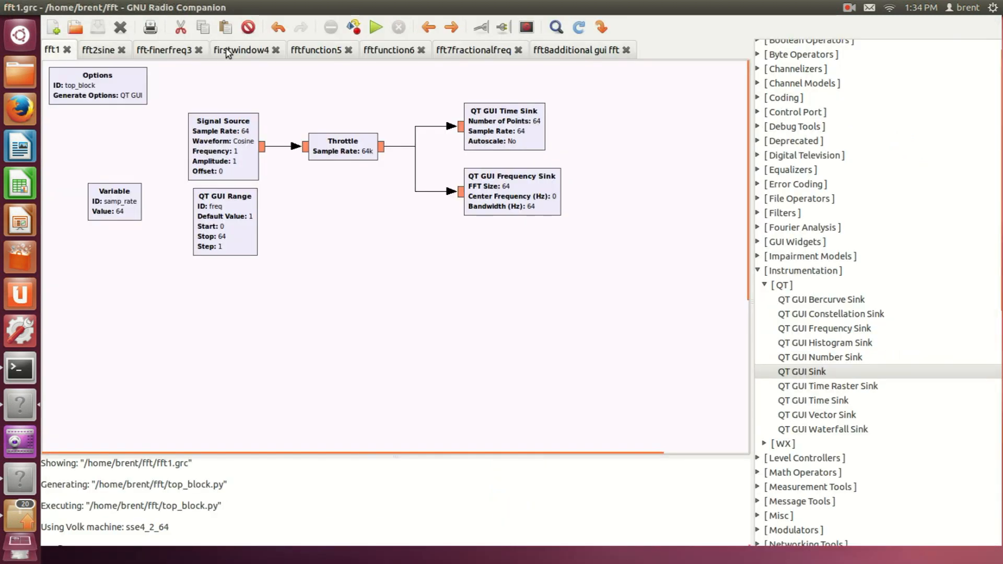
left_click(103, 50)
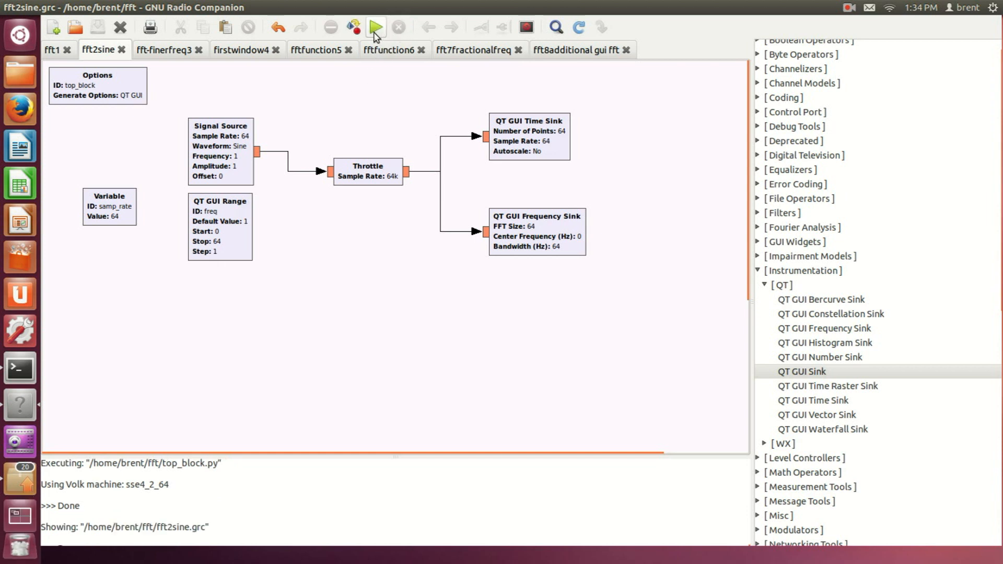
left_click(376, 31)
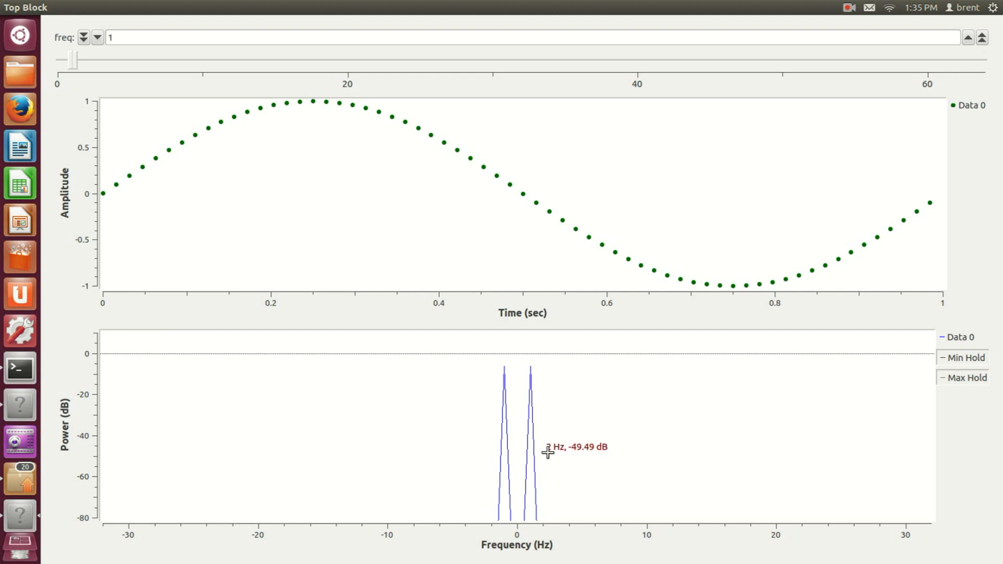
Step: Raise the sine's freq value through 2 and 5 up to 32, and close the plot window
left_click(968, 39)
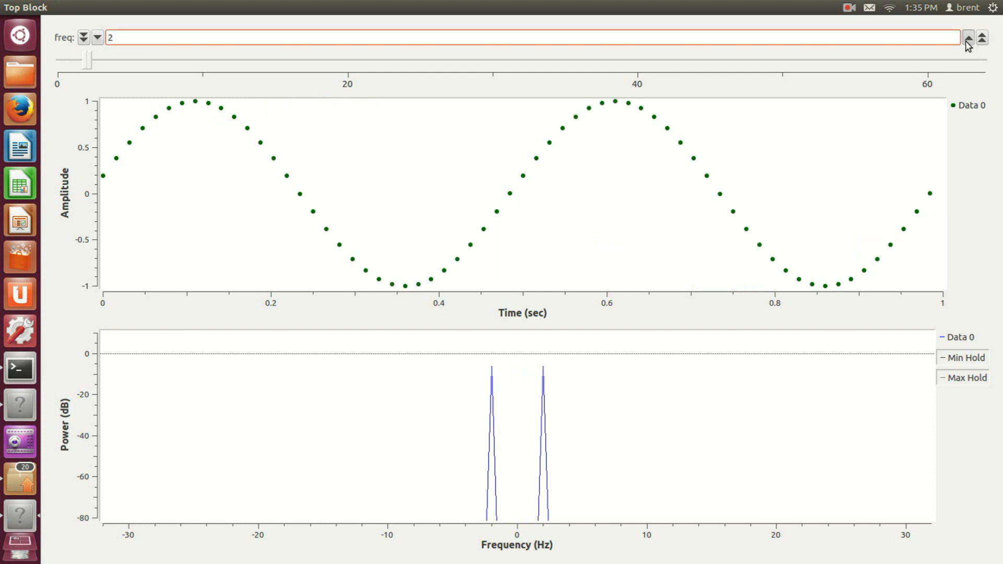
left_click(968, 42)
left_click(968, 43)
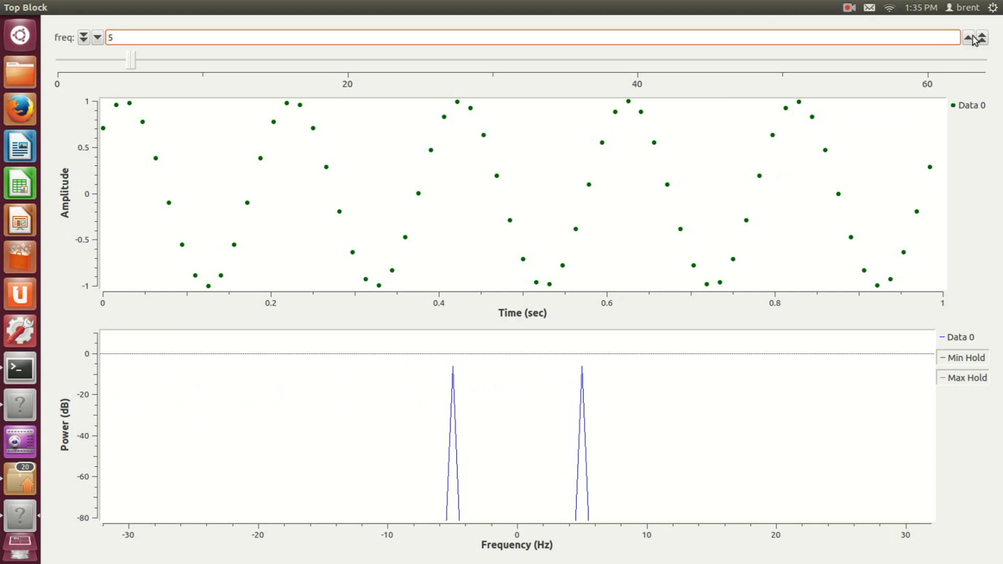
left_click_drag(968, 38, 968, 38)
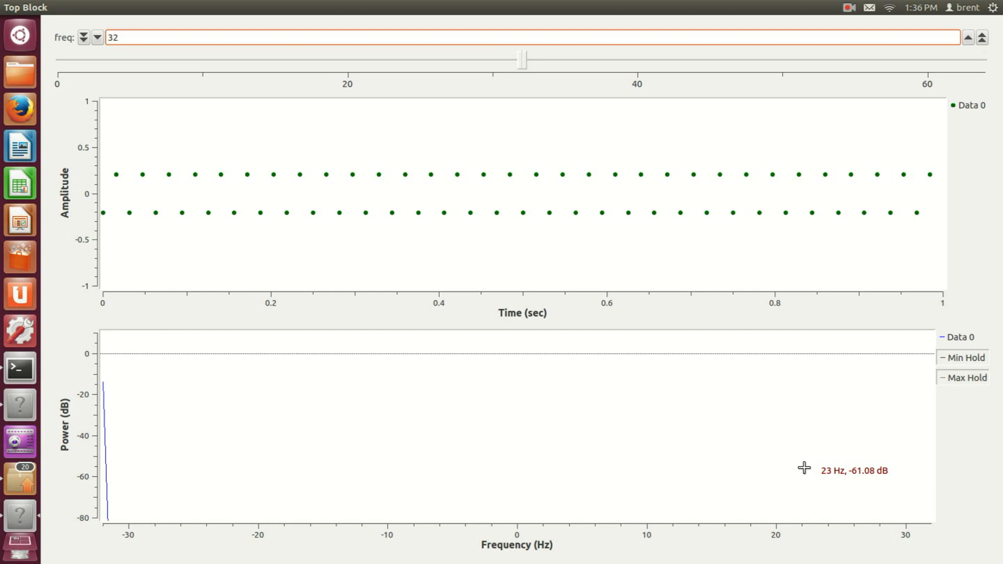
left_click(19, 7)
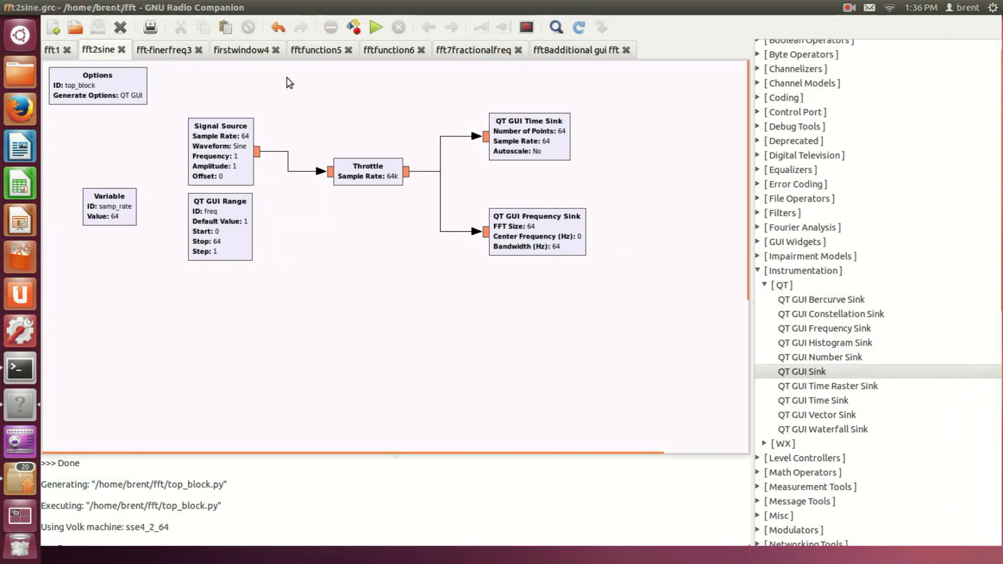
left_click(848, 8)
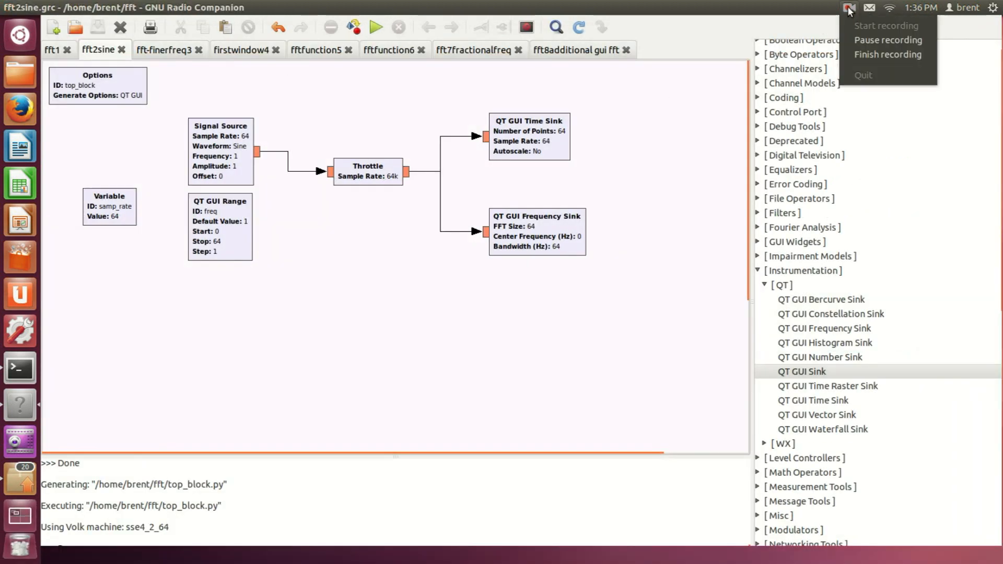
left_click(858, 52)
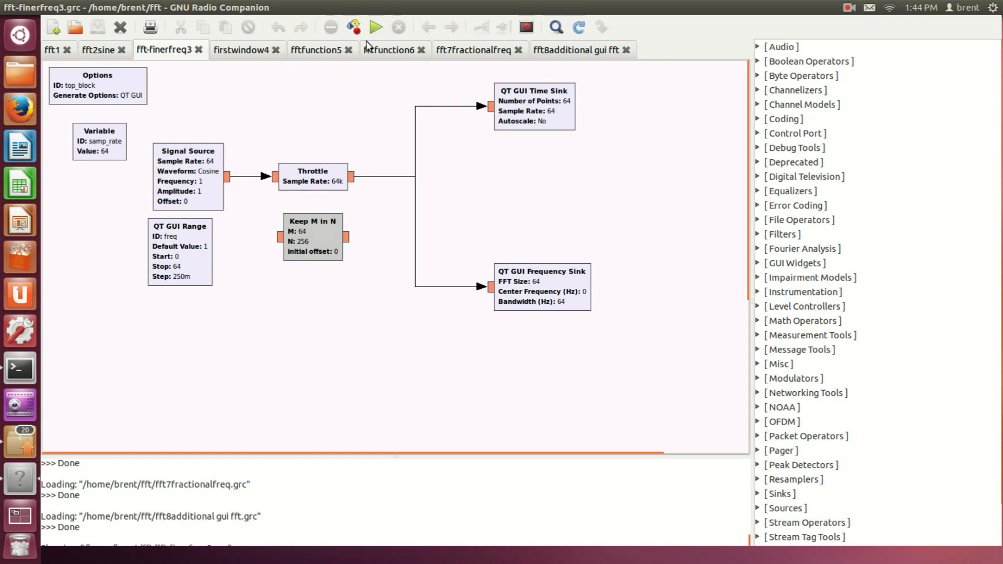
Step: Run the fft-finerfreq3 flowgraph and set its freq value to 1.25, back to 1, and up to 1.5
left_click(375, 26)
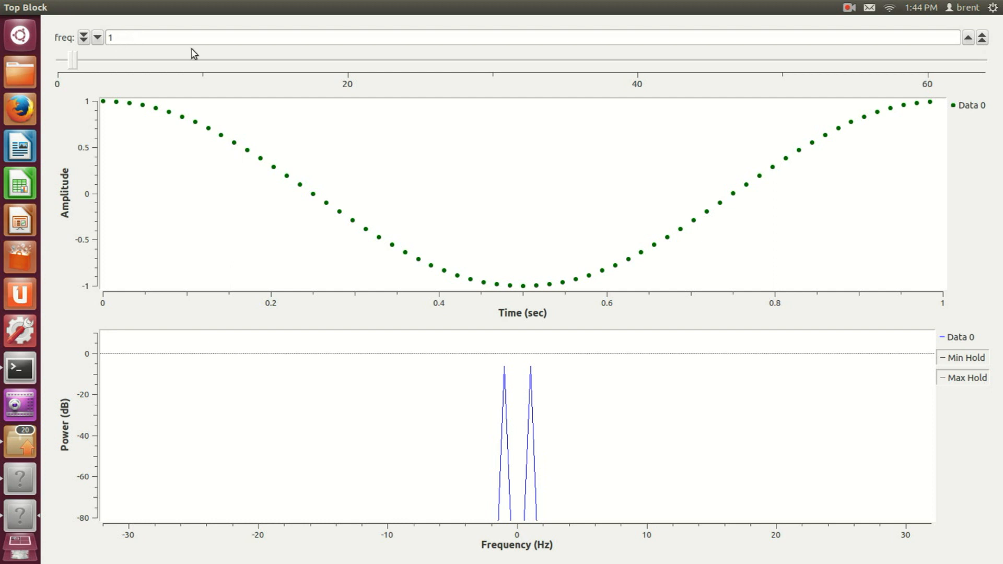
left_click(969, 38)
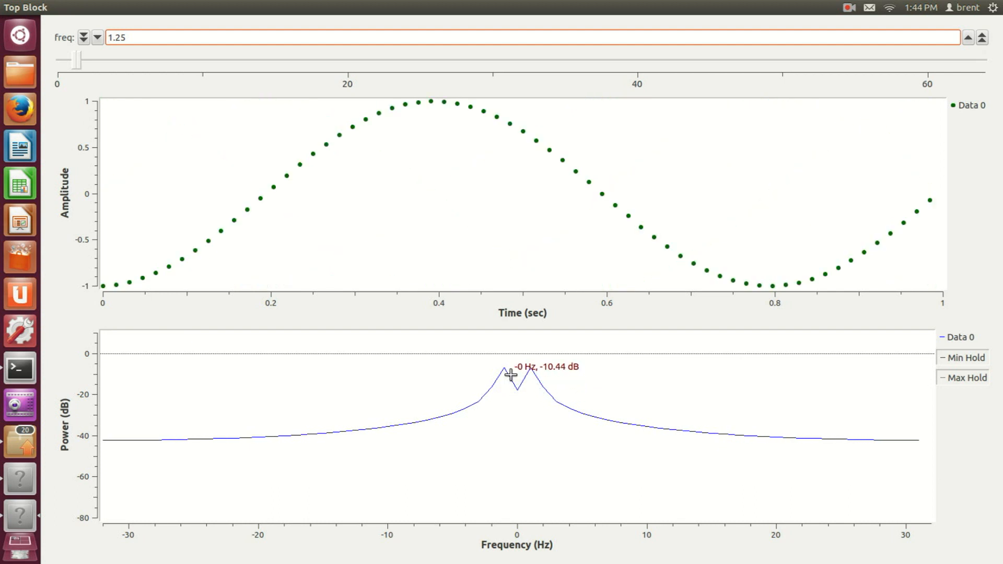
left_click(97, 37)
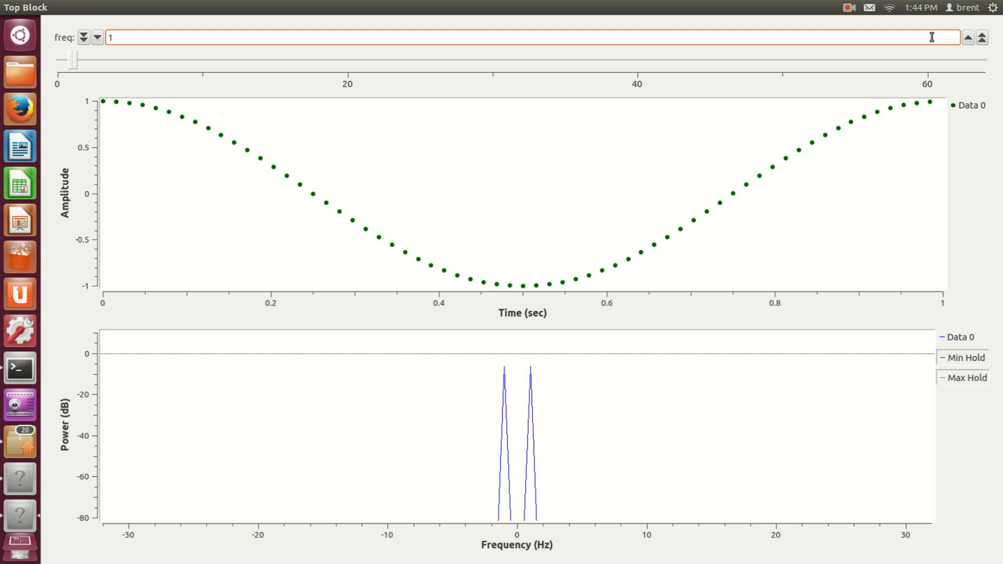
left_click(969, 37)
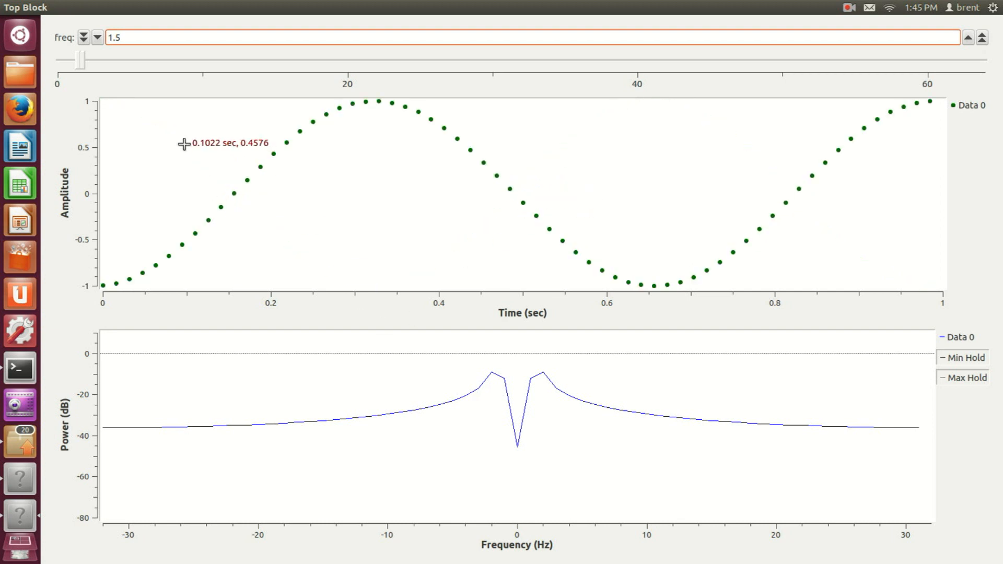
Step: Close the plot window and reposition the Keep M in N block just below the Throttle block in fft-finerfreq3
left_click(11, 8)
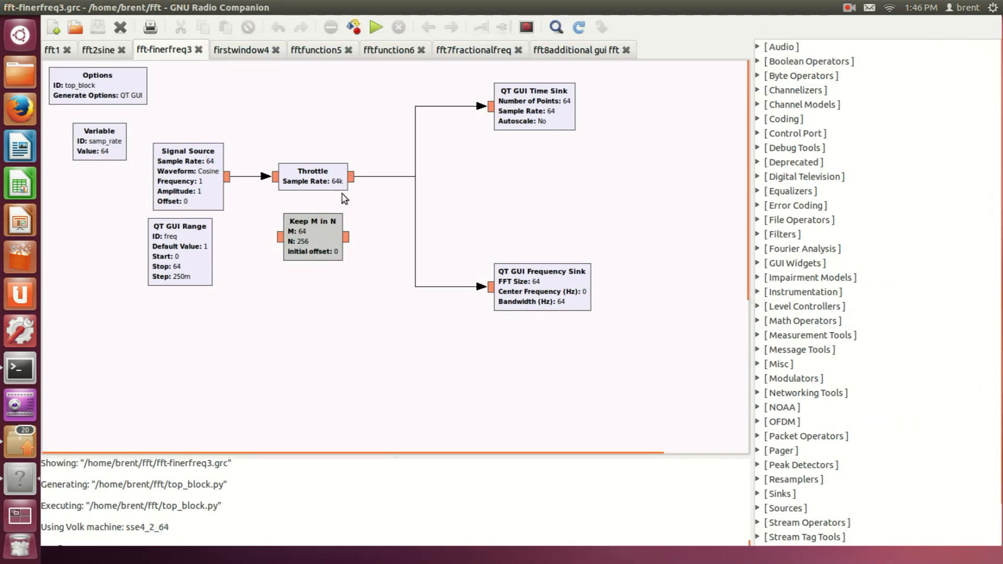
left_click_drag(314, 232, 315, 218)
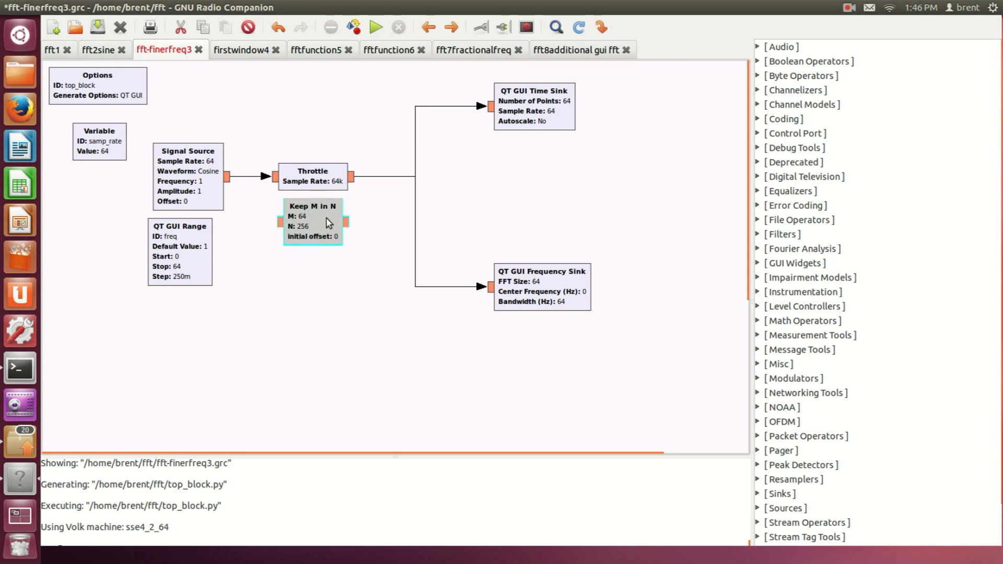
left_click_drag(313, 209, 313, 244)
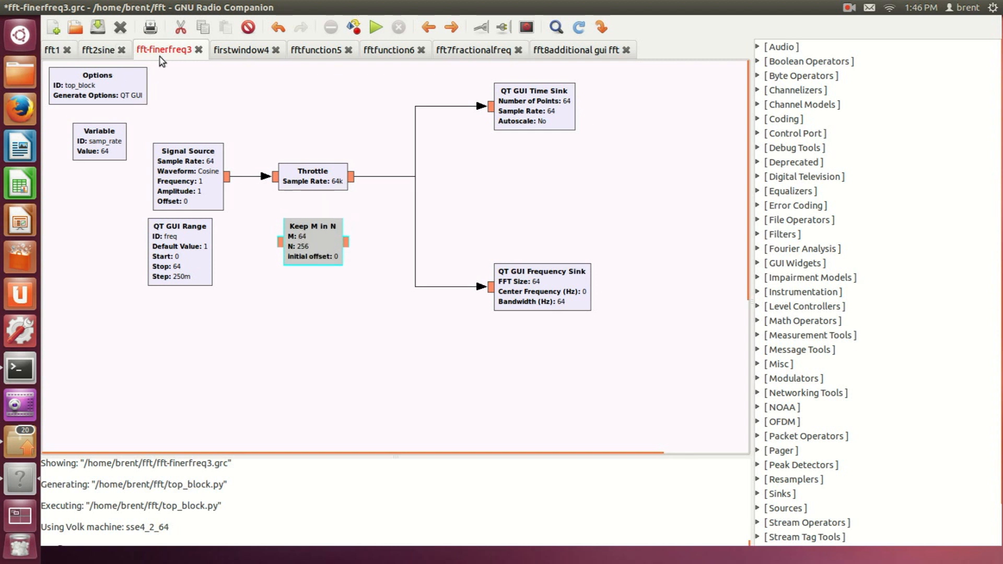
Step: Run the firstwindow4 flowgraph and raise its freq value through 1.25 and 1.5 to 2
left_click(220, 55)
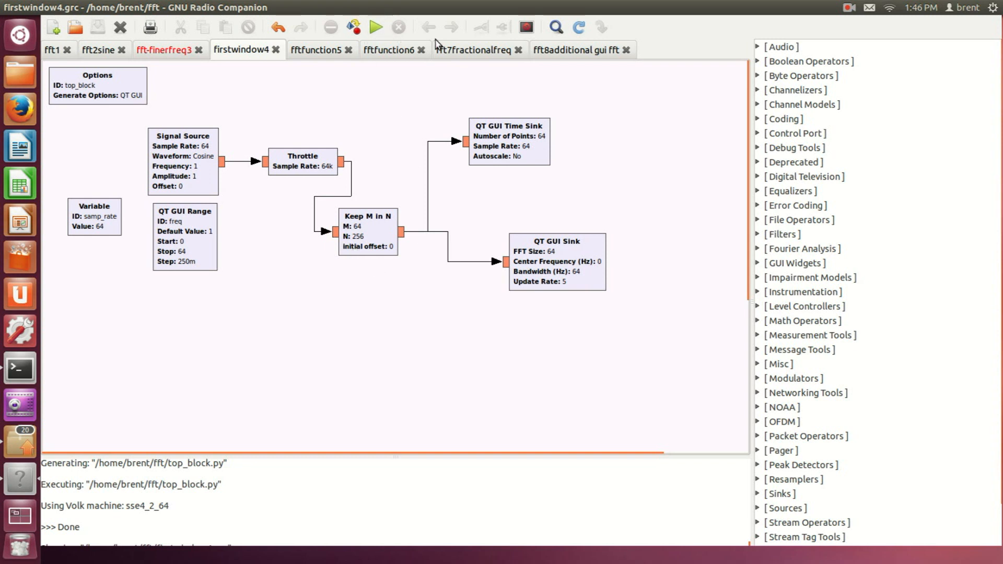
left_click(376, 27)
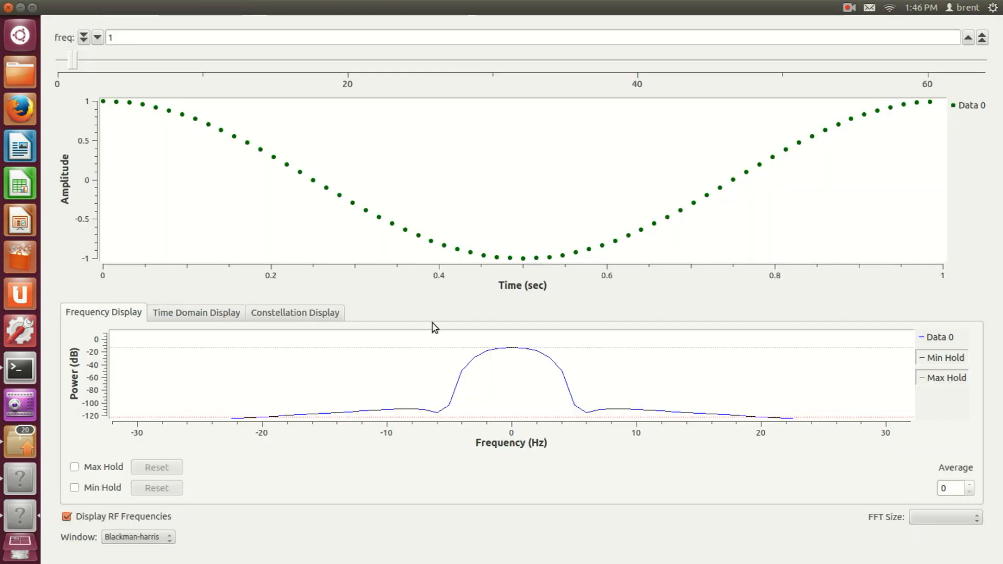
left_click(969, 38)
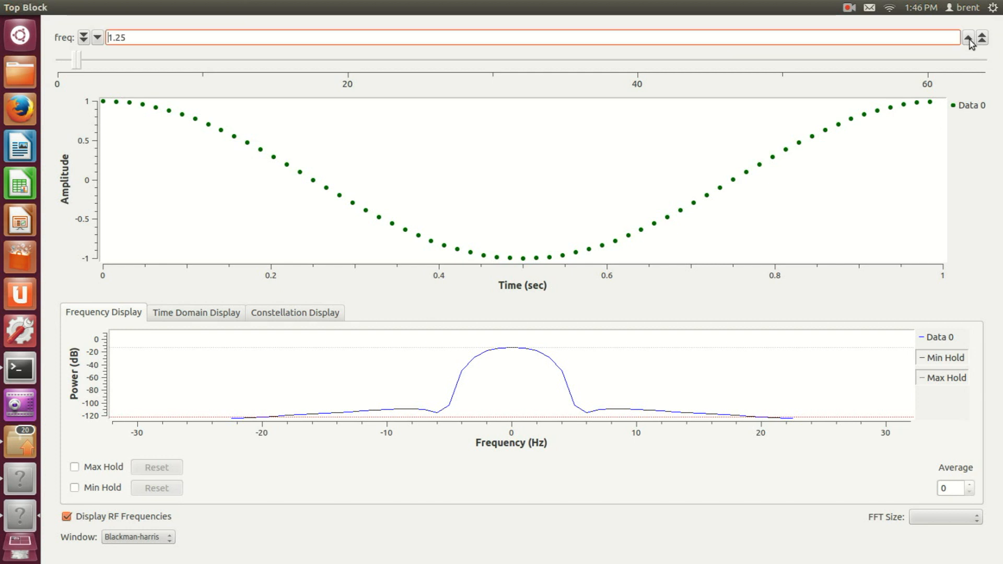
left_click(969, 38)
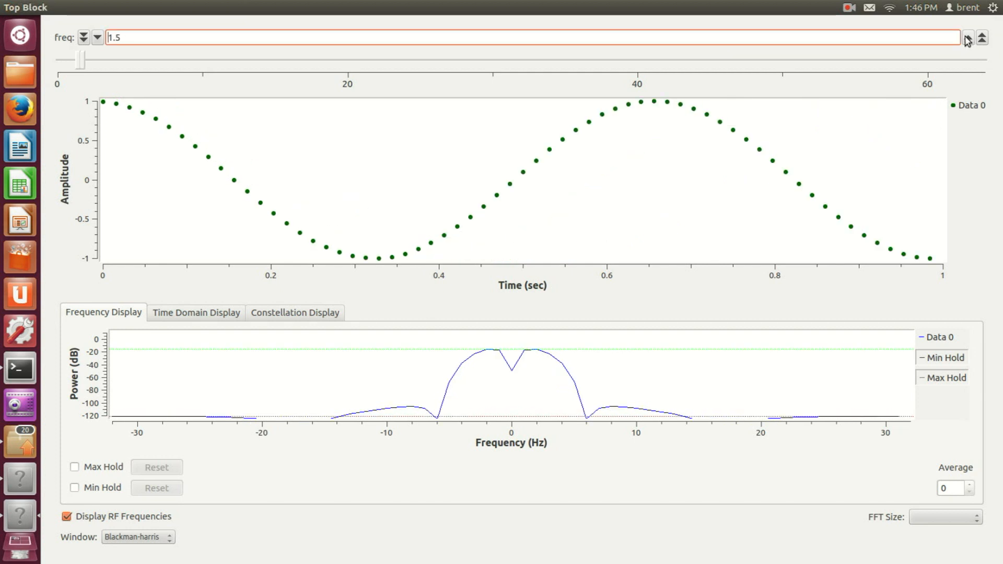
left_click(968, 39)
left_click(969, 38)
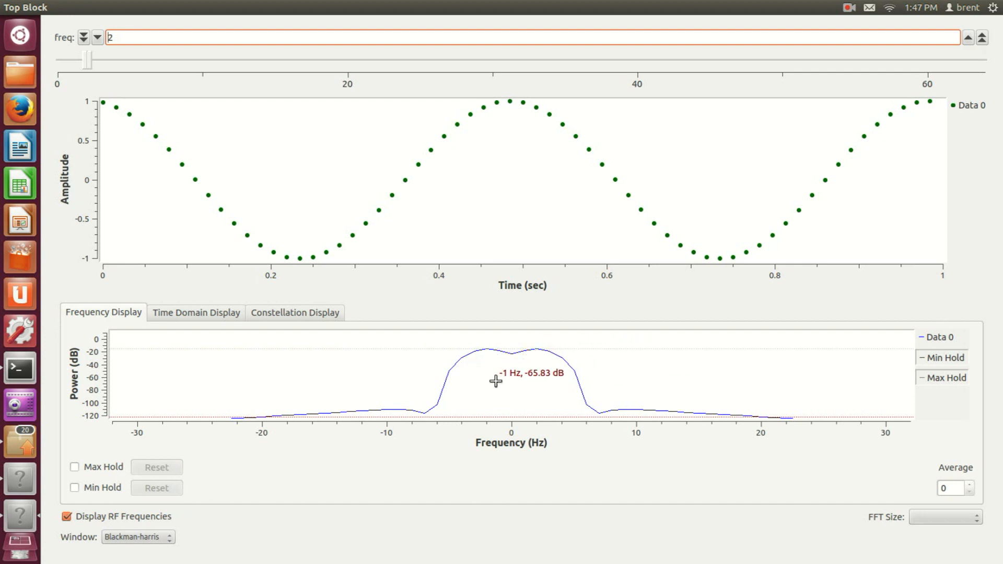
Step: Alternate the frequency display's window between Rectangular and Blackman-harris for comparison, ending on Rectangular
left_click(170, 540)
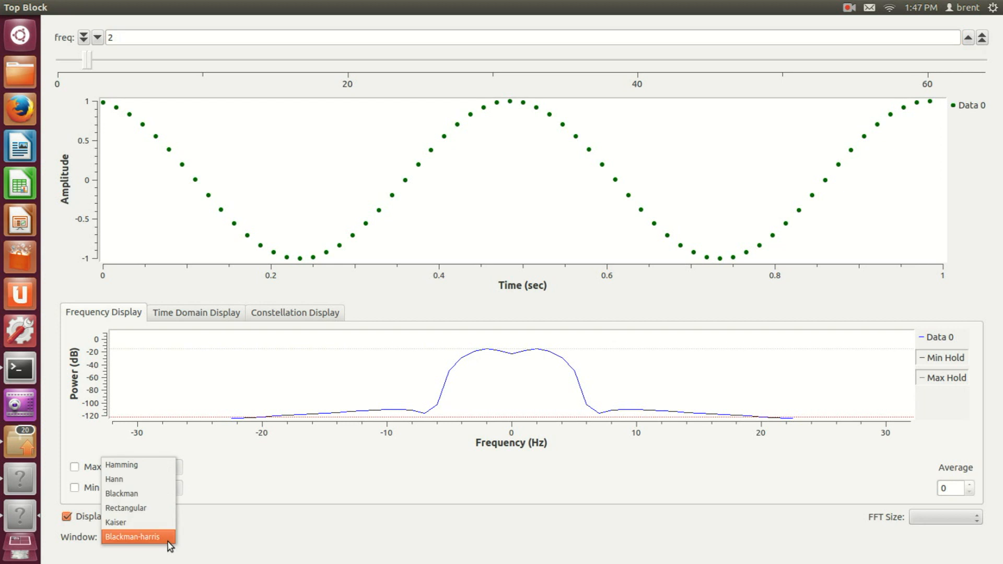
left_click(162, 514)
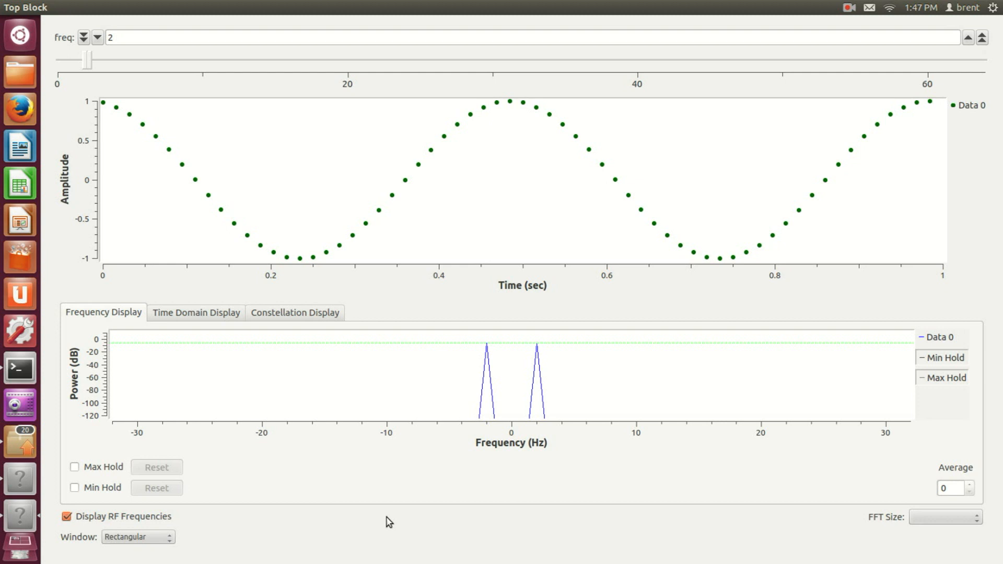
left_click(150, 538)
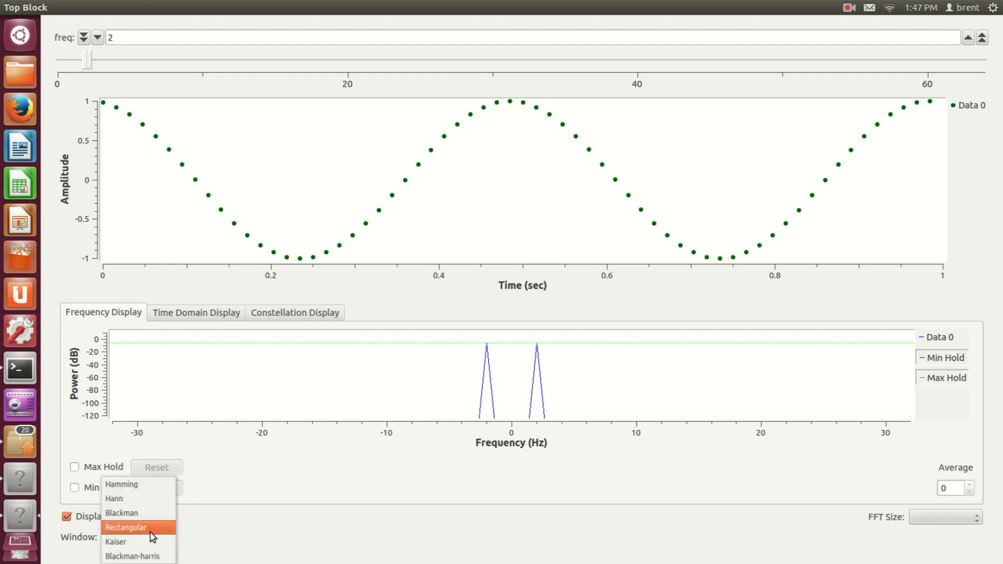
left_click(154, 556)
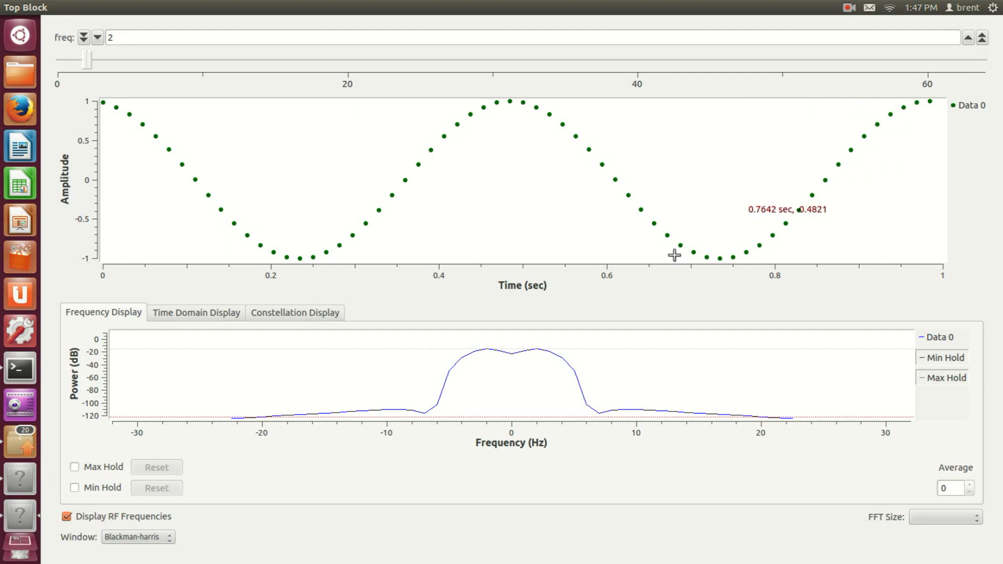
left_click(141, 544)
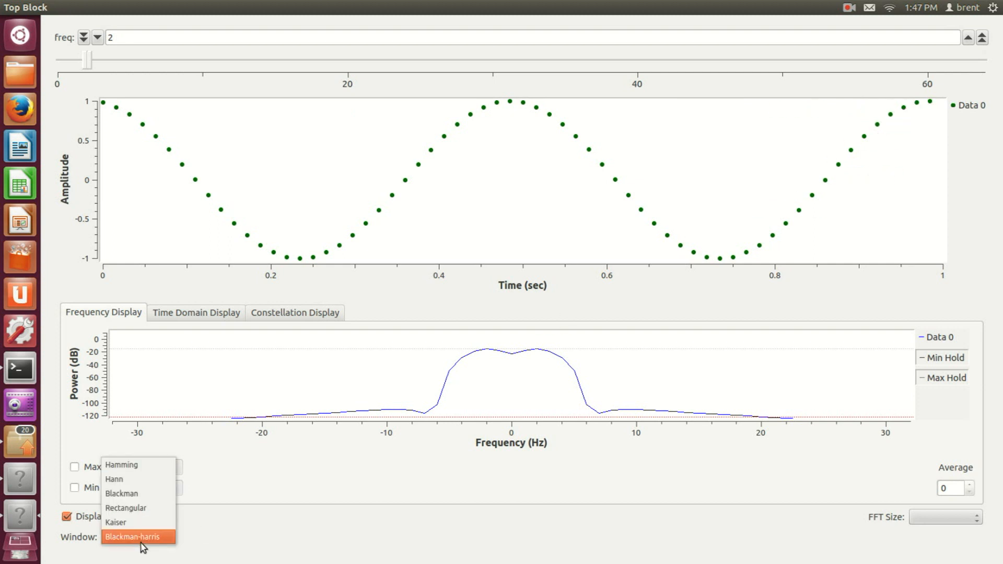
left_click(144, 508)
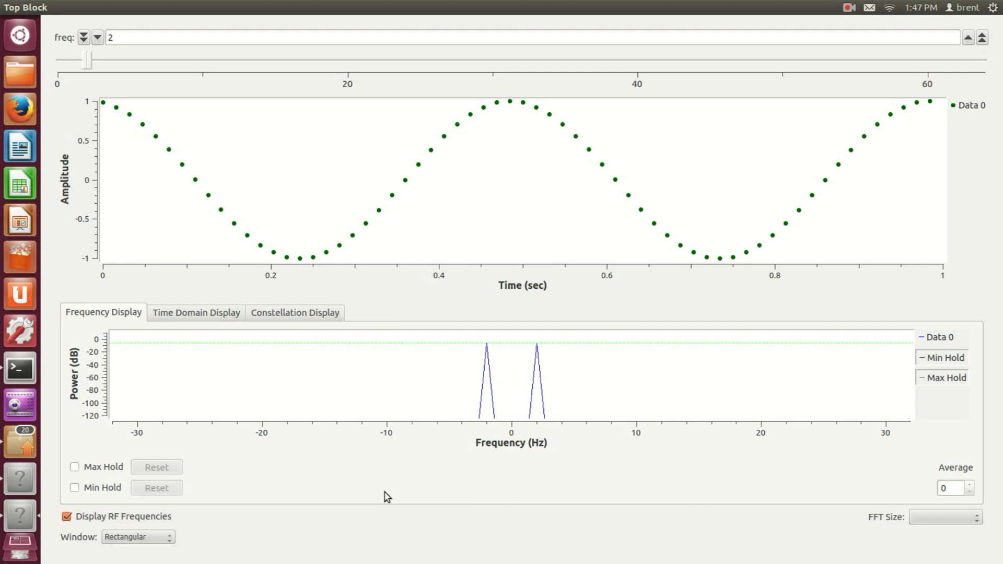
left_click(143, 537)
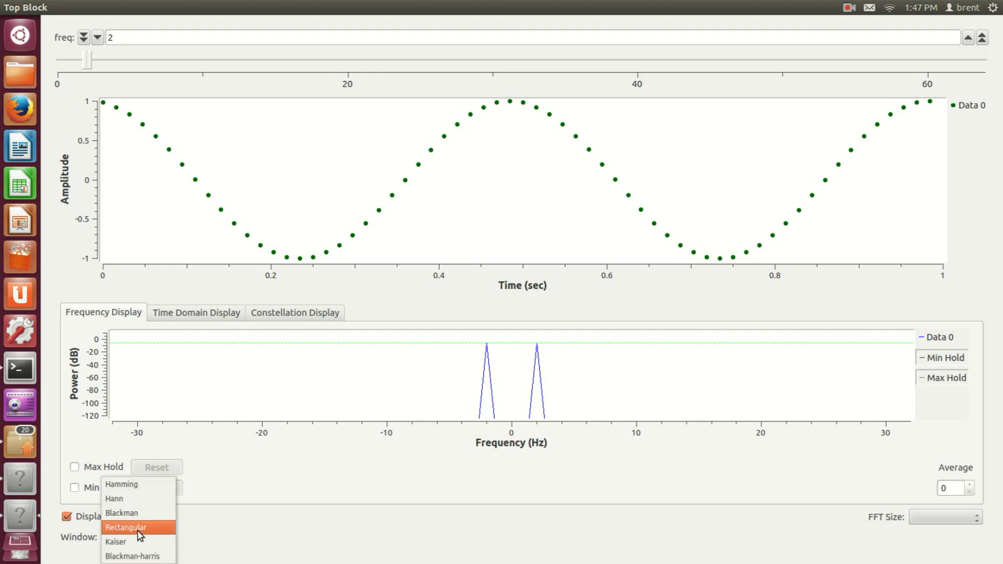
left_click(147, 528)
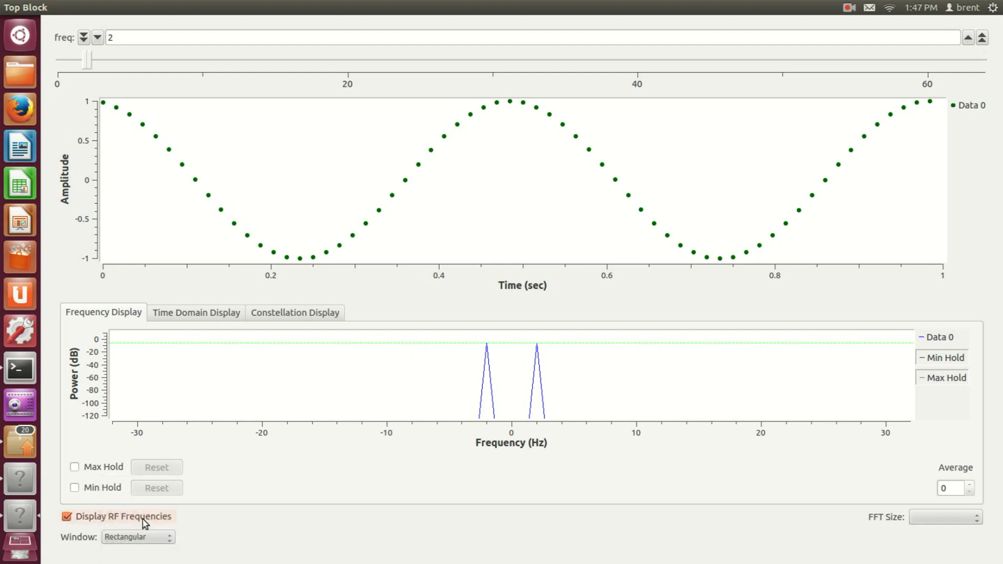
left_click(155, 537)
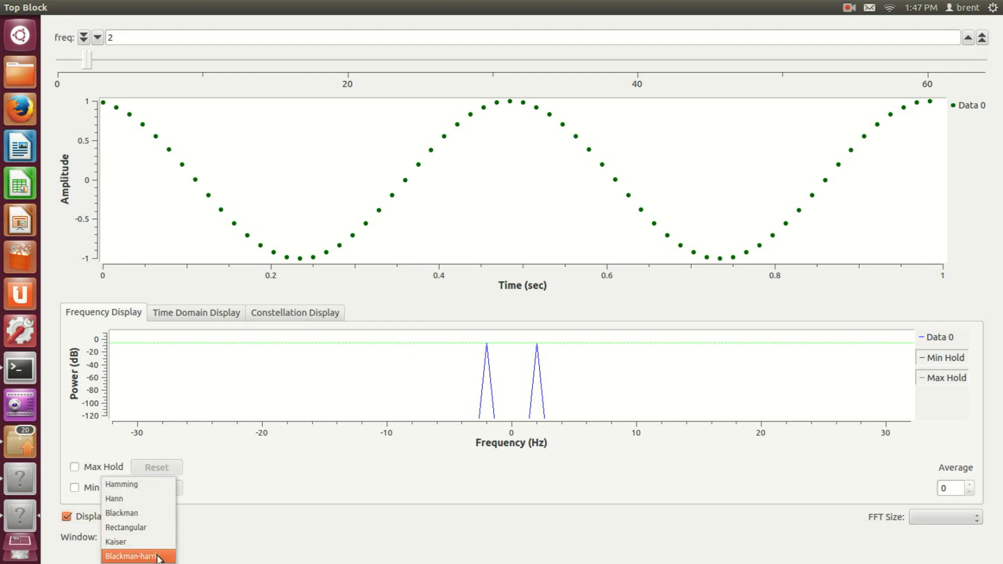
left_click(154, 528)
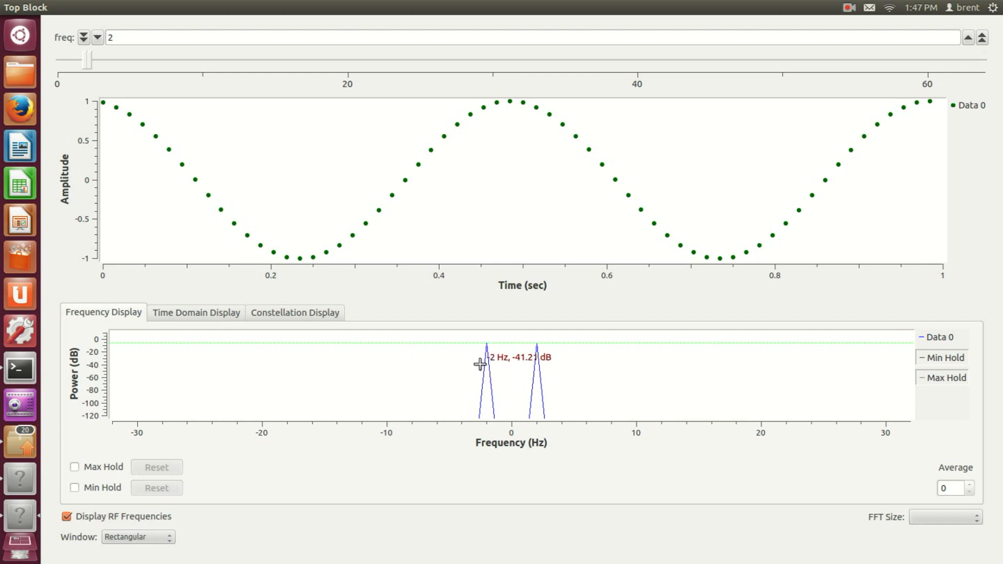
Step: Raise the freq value through 2.25 to 2.5 and set the frequency display's window to Blackman-harris
left_click(969, 39)
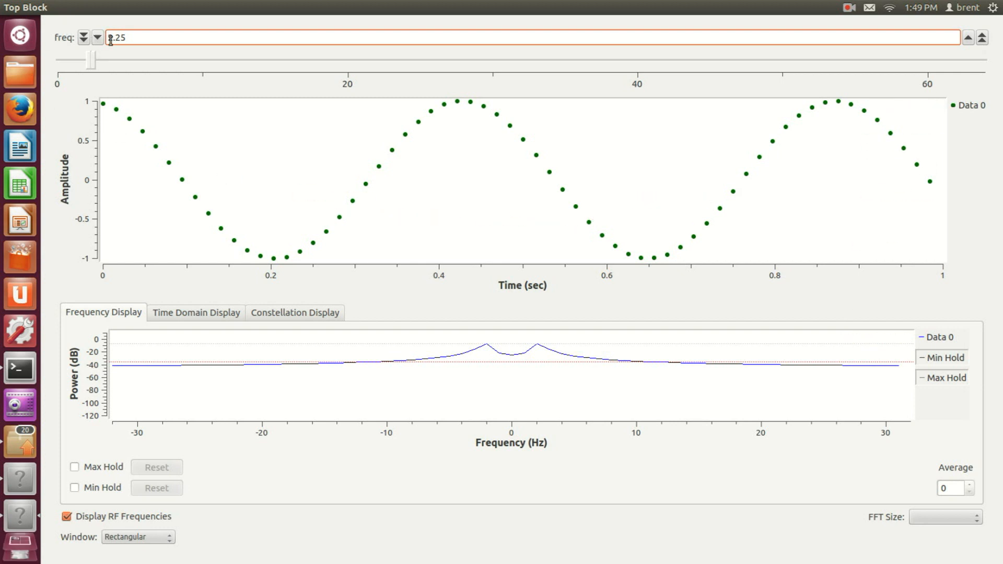
left_click(968, 38)
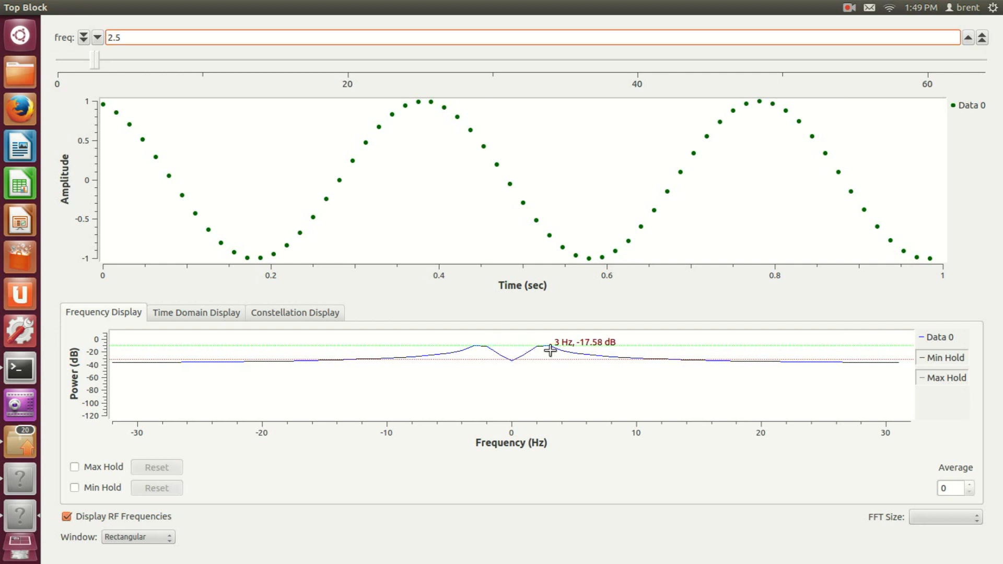
left_click(170, 546)
left_click(168, 556)
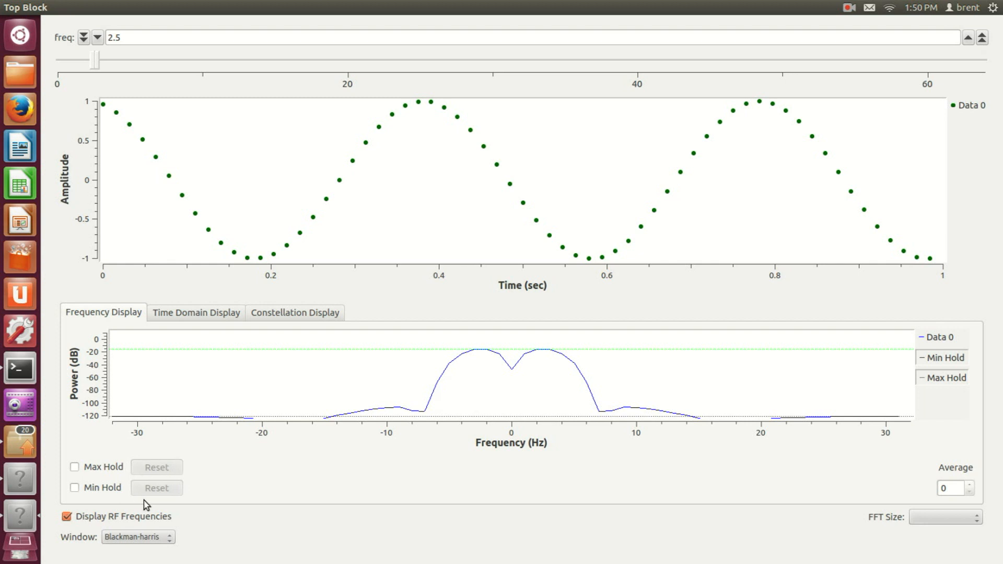
Step: Try the Hann, Hamming and Kaiser windows on the 2.5 Hz spectrum, and set the window to Rectangular
left_click(157, 537)
left_click(139, 480)
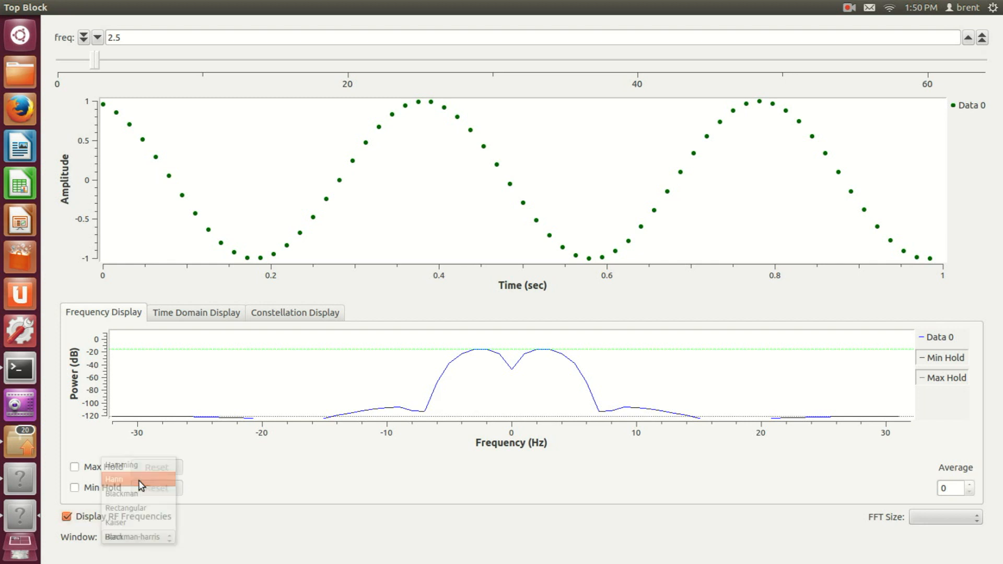
left_click(165, 537)
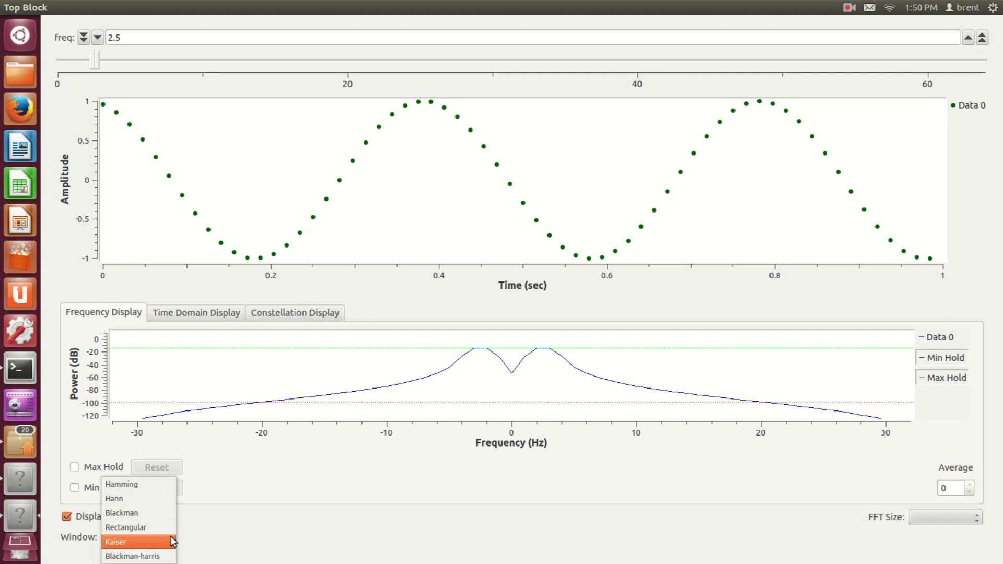
left_click(147, 486)
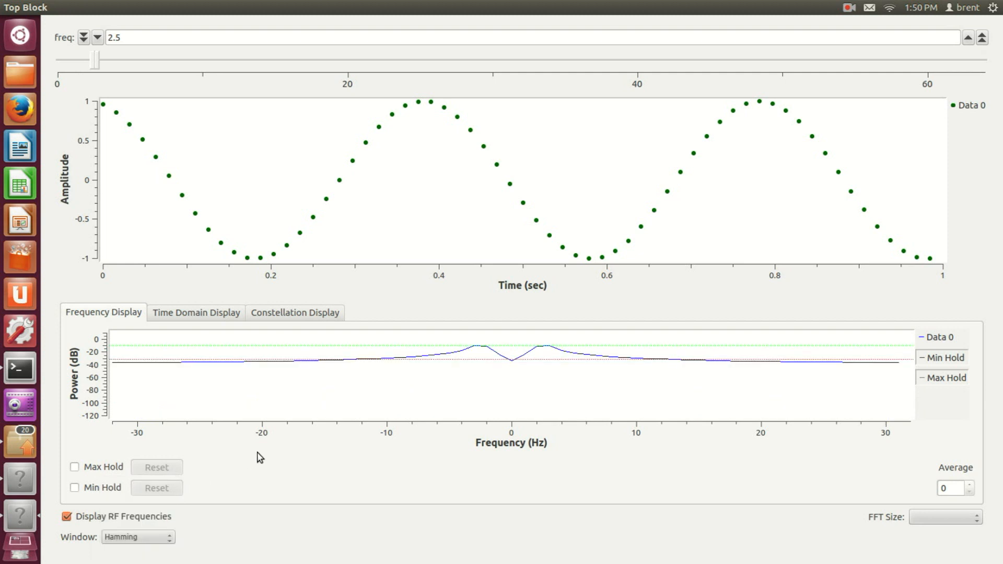
left_click(171, 535)
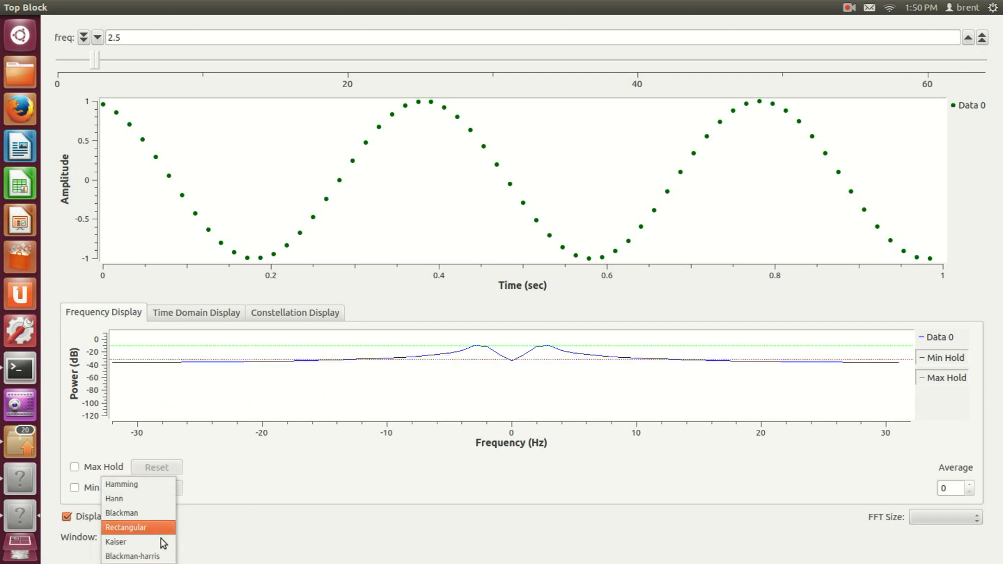
left_click(165, 543)
left_click(170, 544)
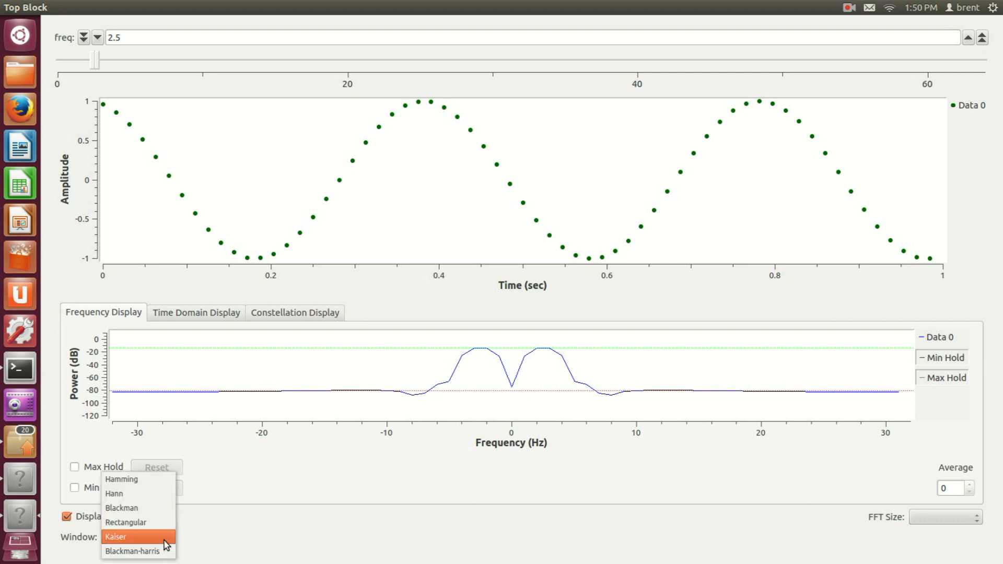
left_click(154, 521)
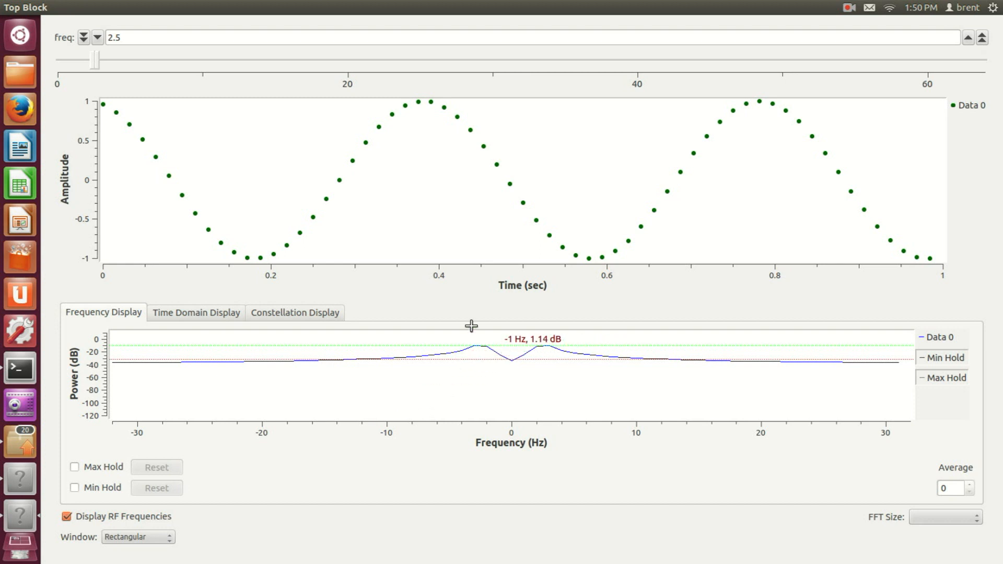
Step: Raise the freq value to 3 and set the frequency display's window to Blackman
left_click(970, 38)
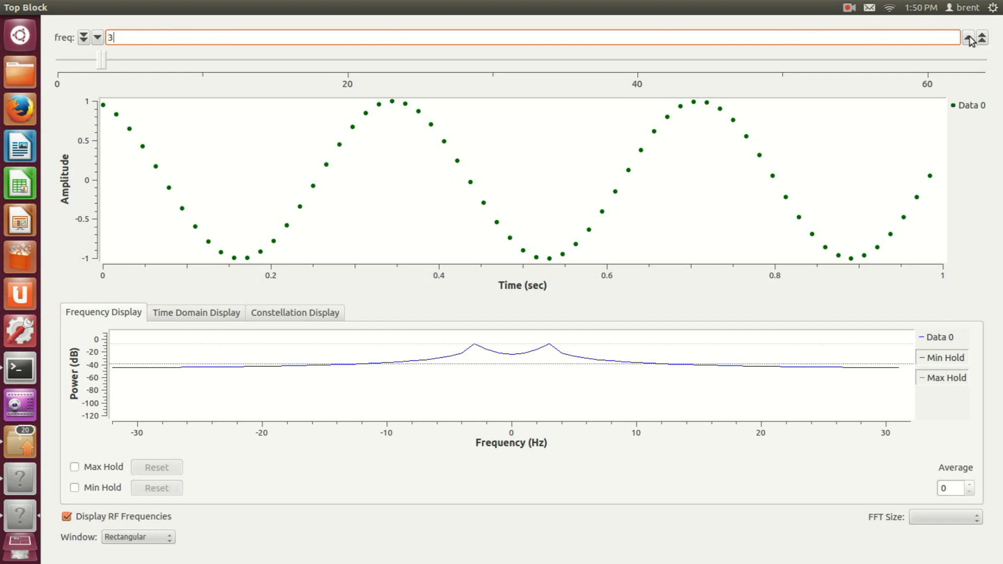
key("Return")
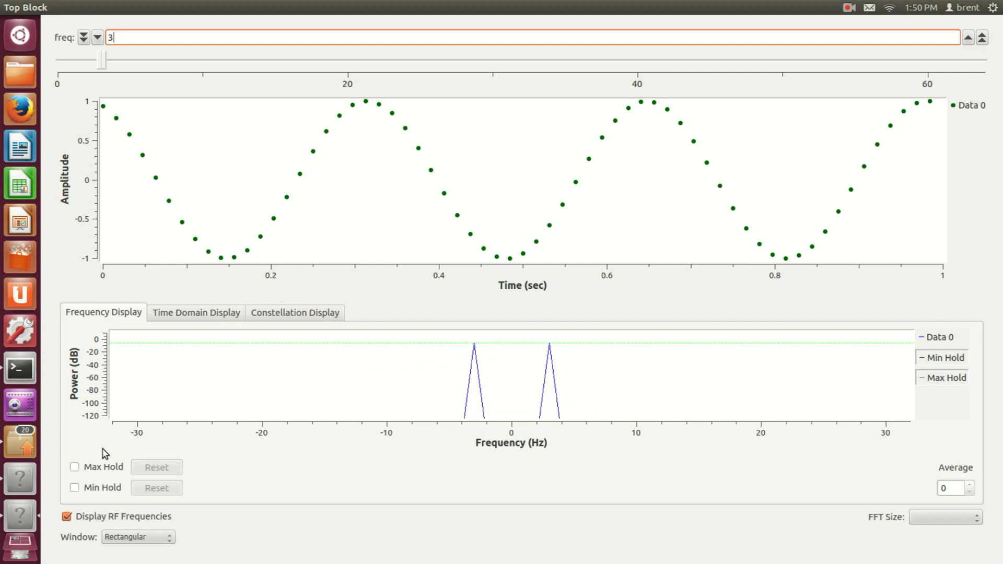
left_click(150, 537)
left_click(154, 519)
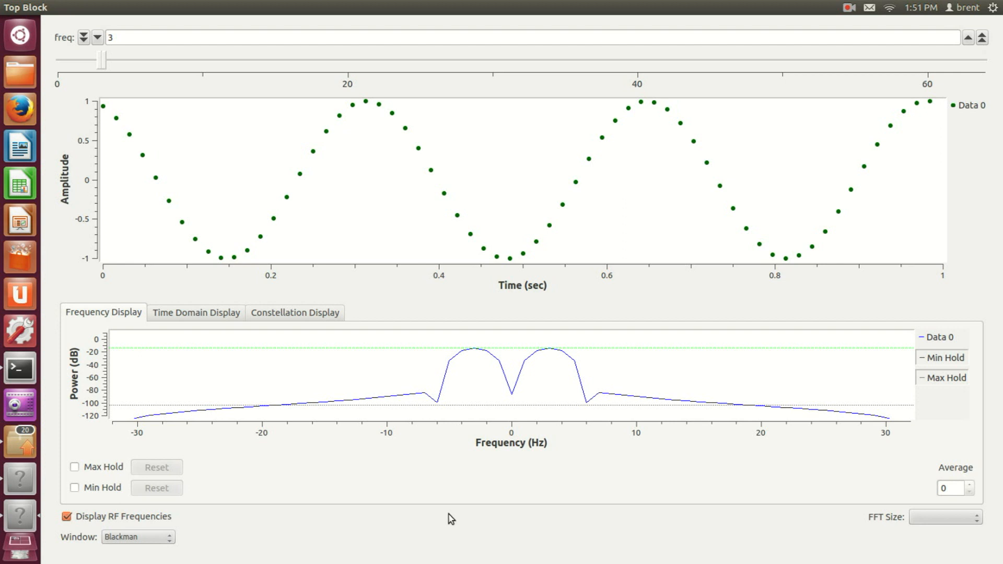
Step: Raise the freq value to 11.5
left_click(968, 41)
left_click(969, 39)
left_click(970, 40)
left_click(971, 39)
left_click(980, 40)
left_click(979, 41)
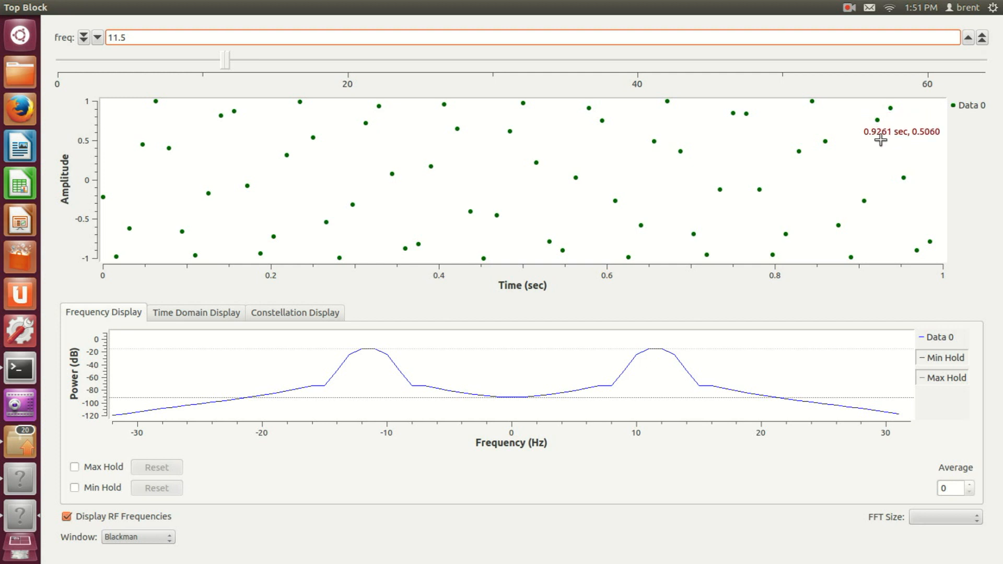
left_click(849, 7)
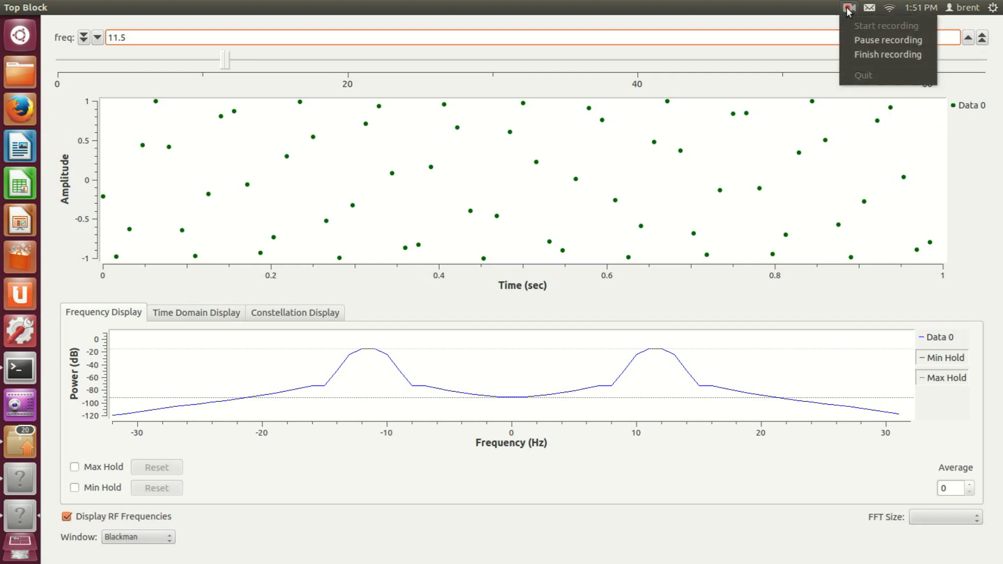
left_click(860, 42)
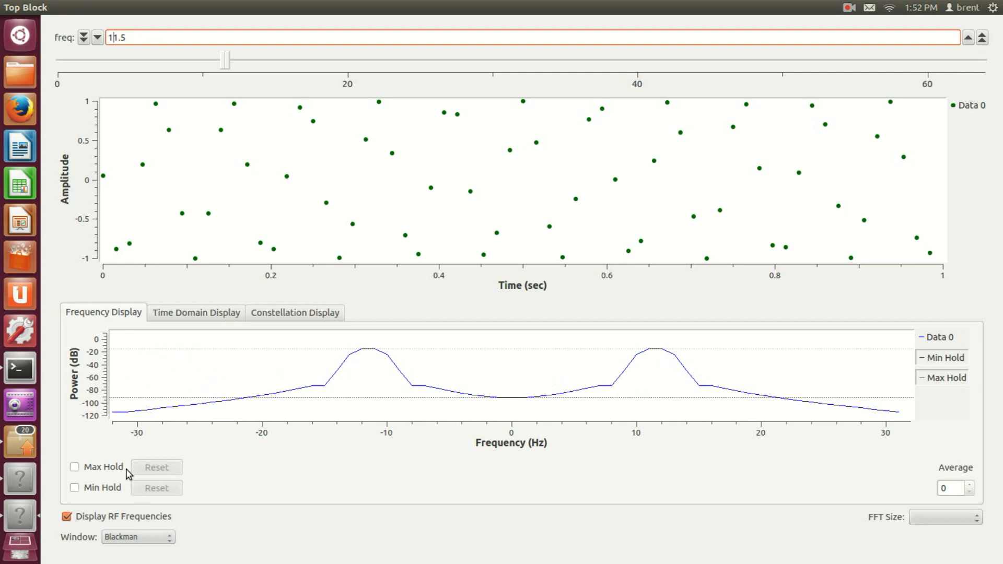
Step: Compare the Rectangular window with Blackman on the 11.5 Hz spectrum and close the running flowgraph's plot window
left_click(139, 539)
left_click(139, 528)
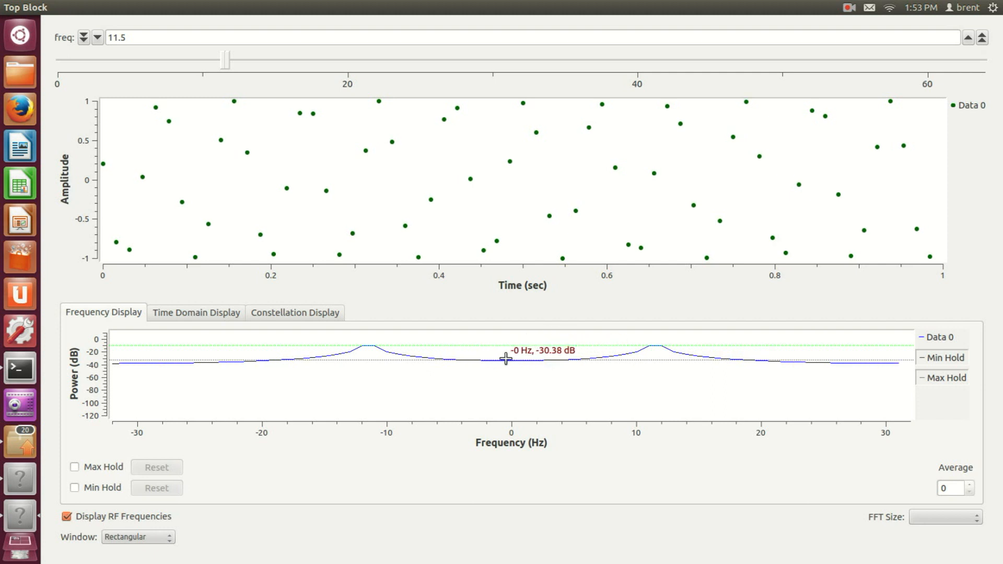
left_click(160, 538)
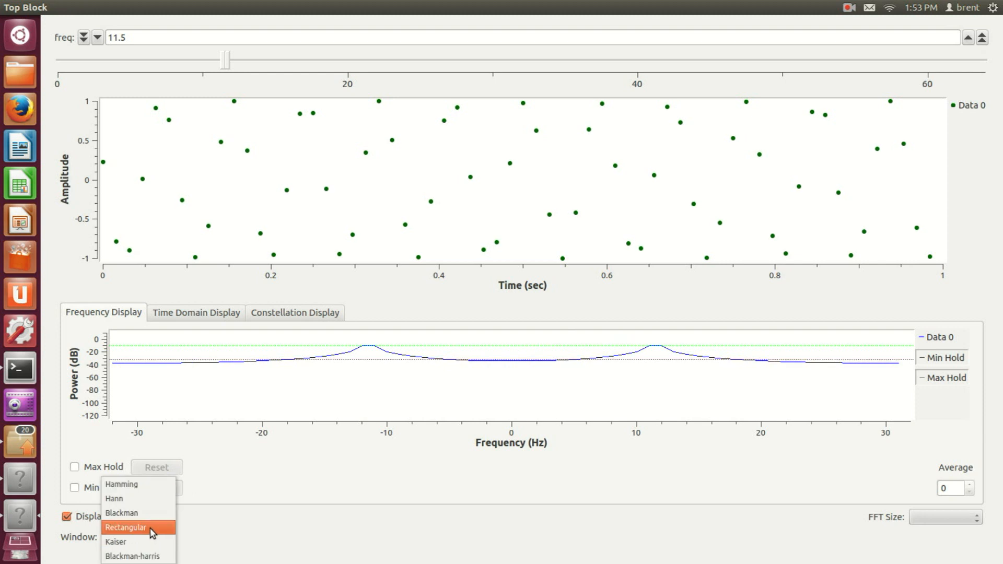
left_click(155, 514)
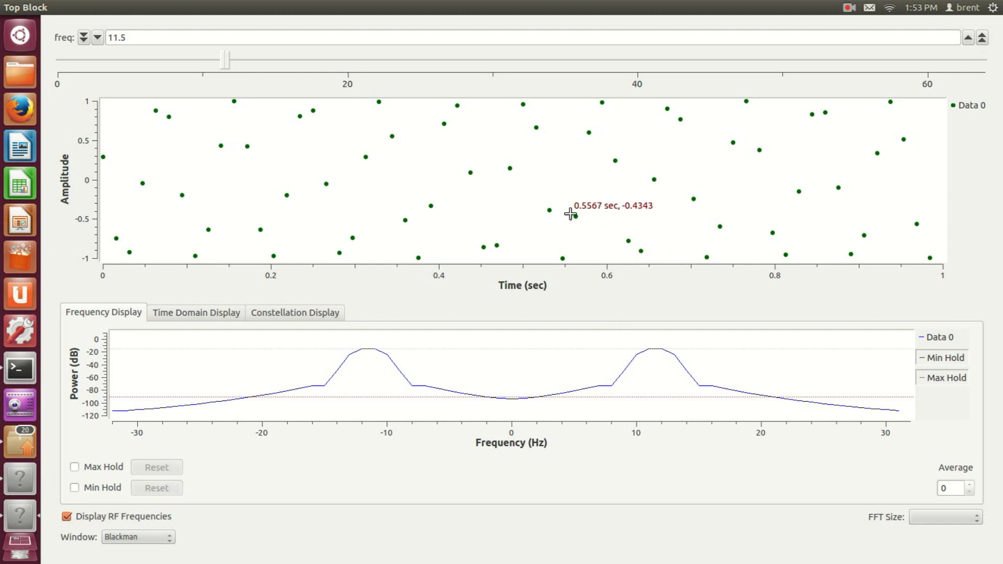
mouse_move(8, 9)
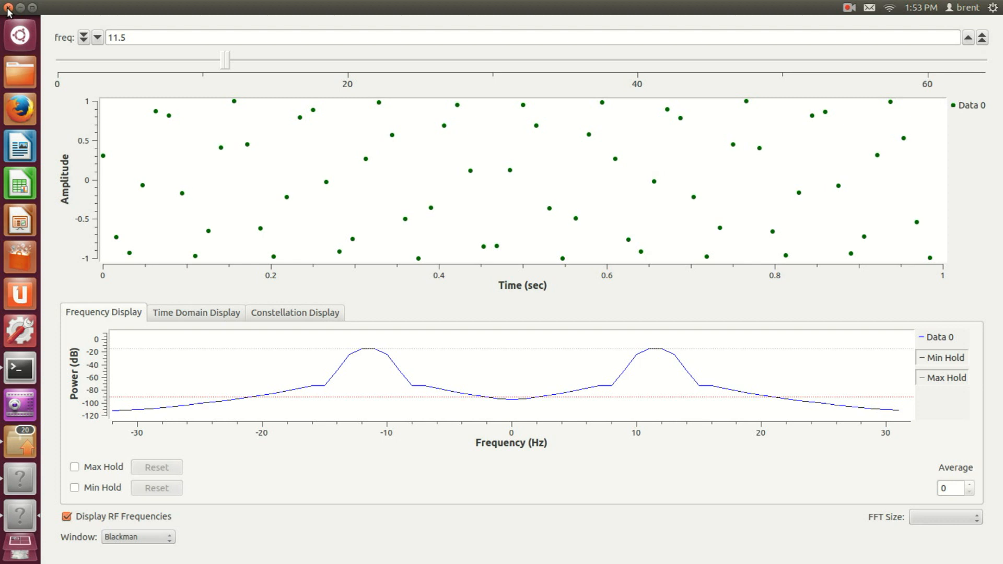
left_click(8, 8)
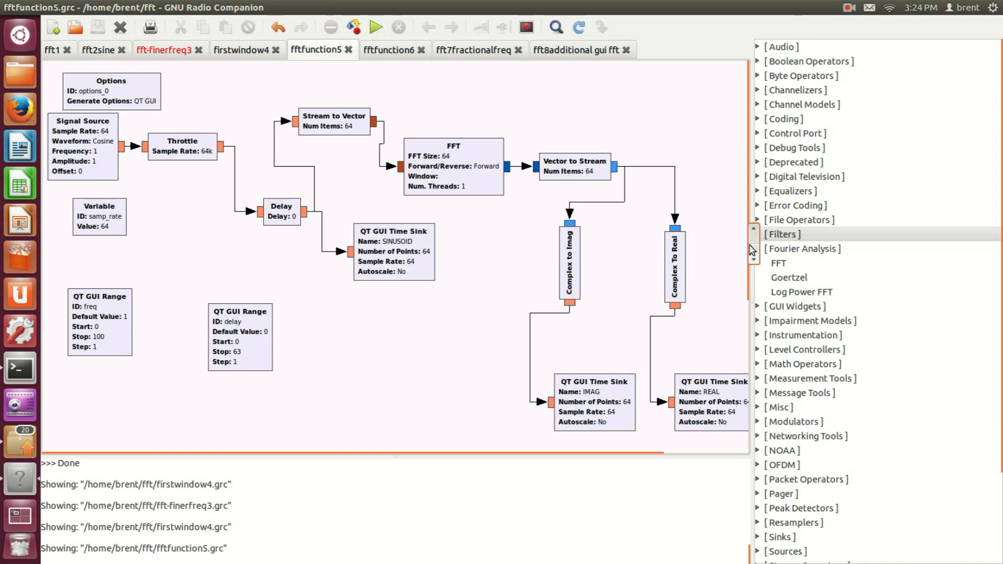
Step: Locate the FFT block under Fourier Analysis and review the flowgraph's FFT block properties, keeping its direction set to Forward
left_click(775, 262)
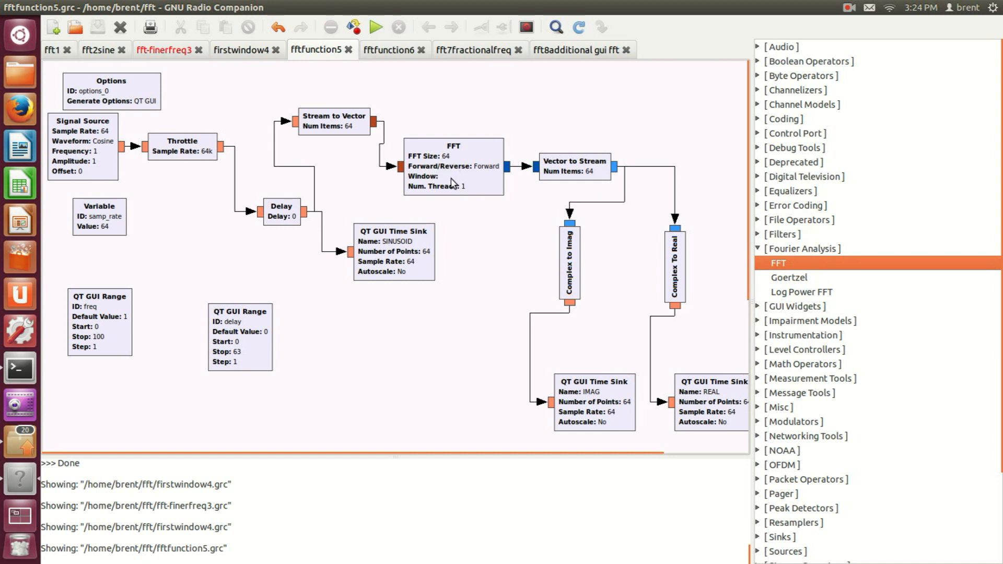
double_click(471, 180)
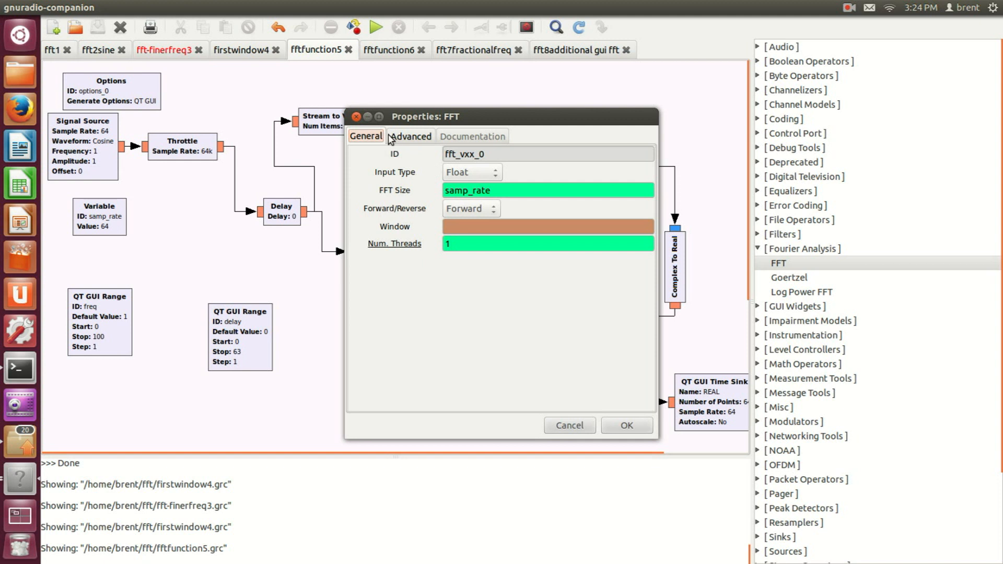
left_click(418, 134)
left_click(360, 137)
left_click(445, 211)
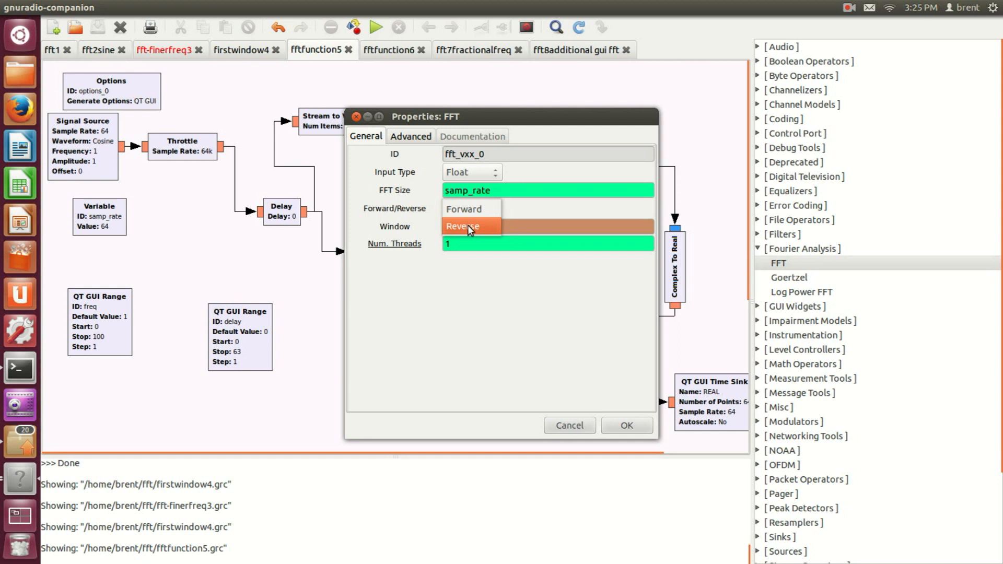
left_click(466, 209)
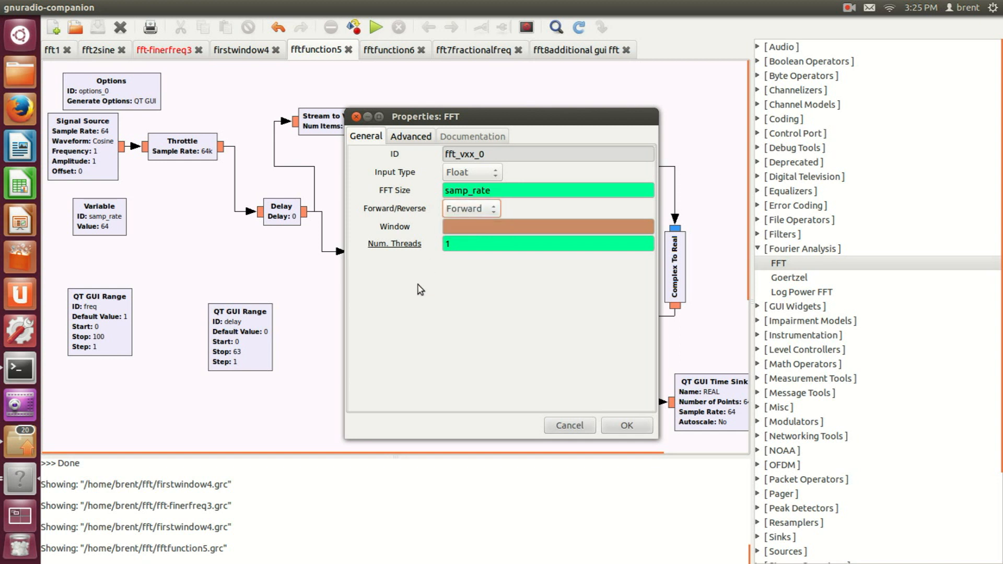
left_click(630, 426)
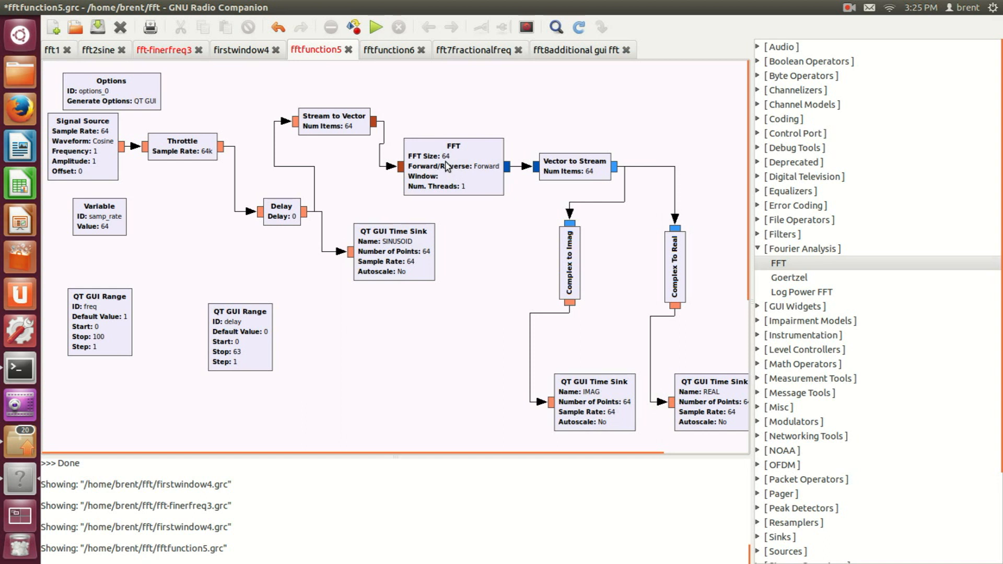
Step: Shift the Stream to Vector block slightly down and review its properties, including Num Items and Vec Length
left_click_drag(341, 127, 340, 137)
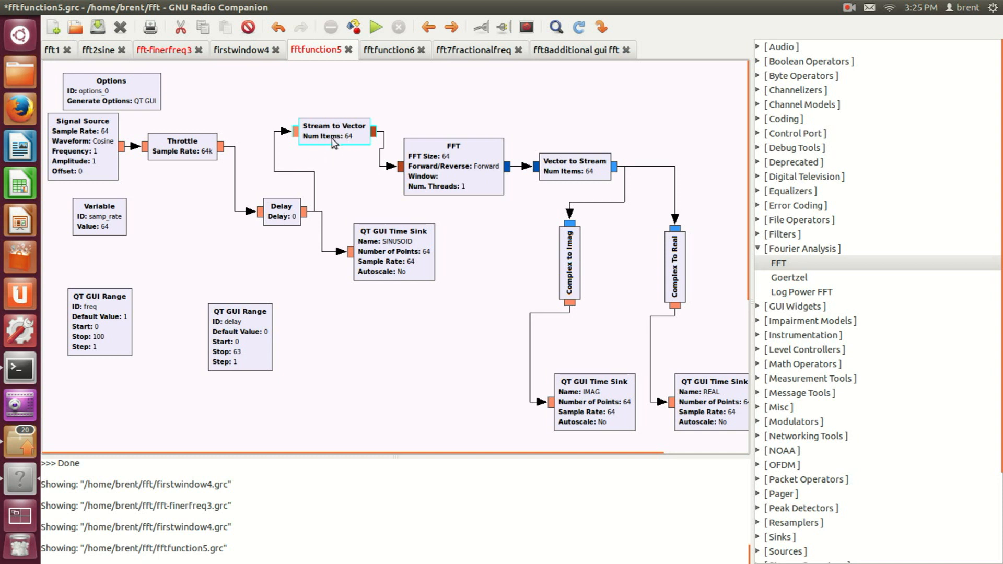
double_click(335, 138)
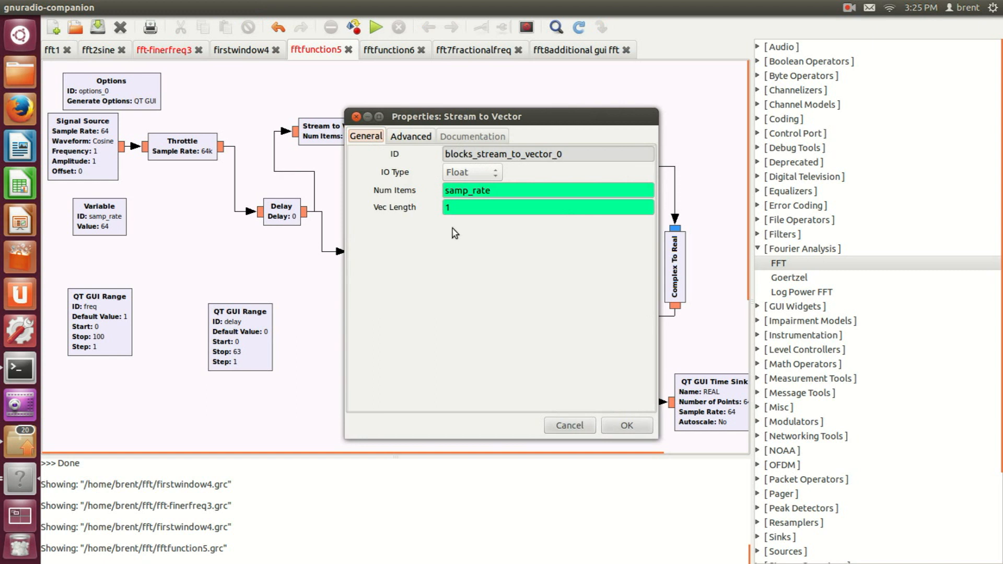
left_click(454, 208)
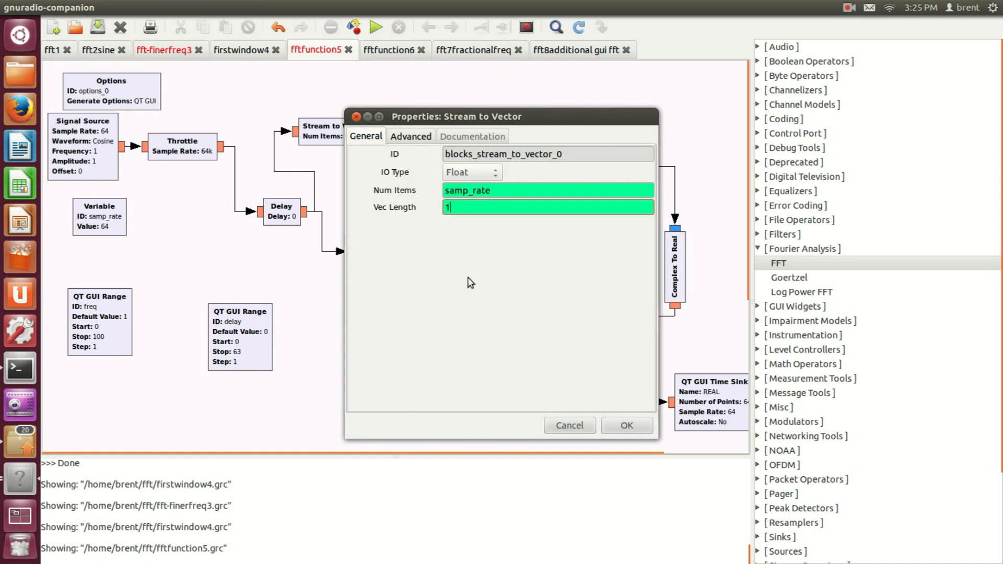
left_click_drag(419, 116, 500, 112)
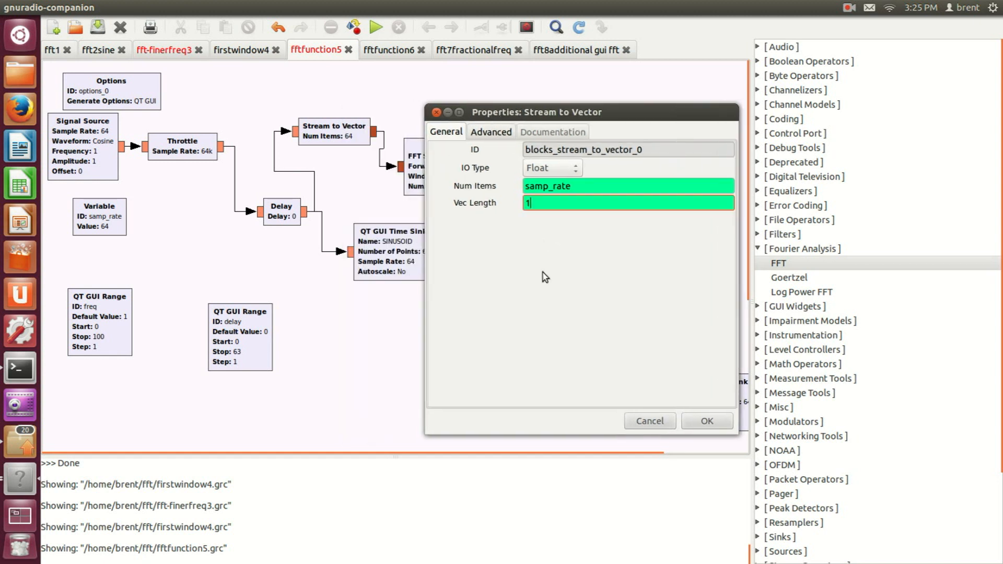
left_click(491, 131)
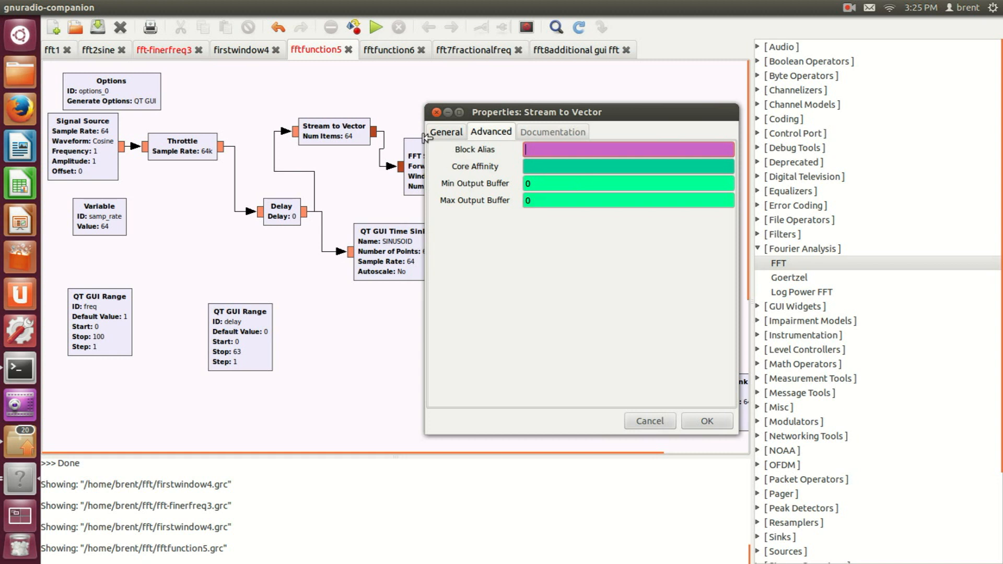
left_click(708, 418)
double_click(346, 133)
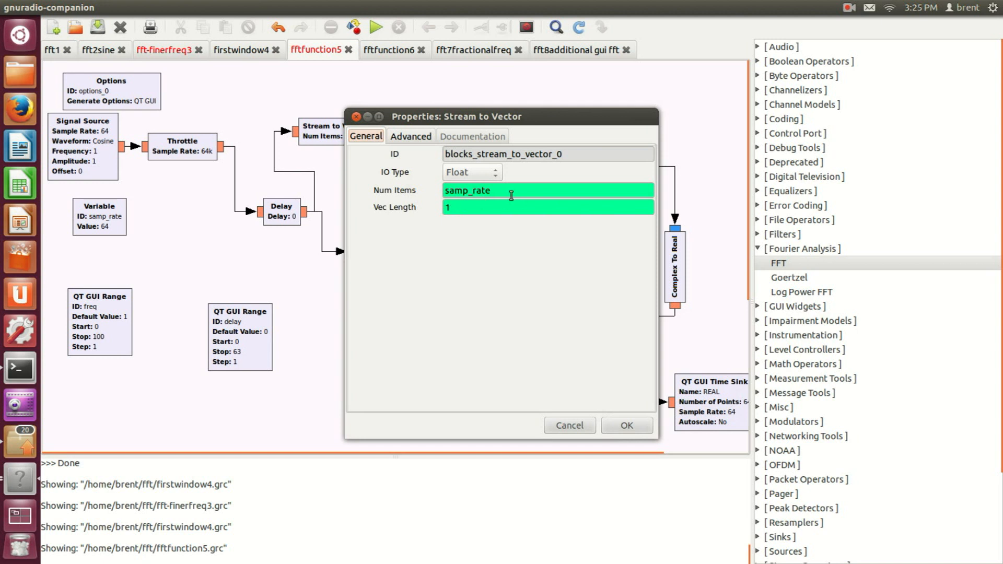
left_click(459, 208)
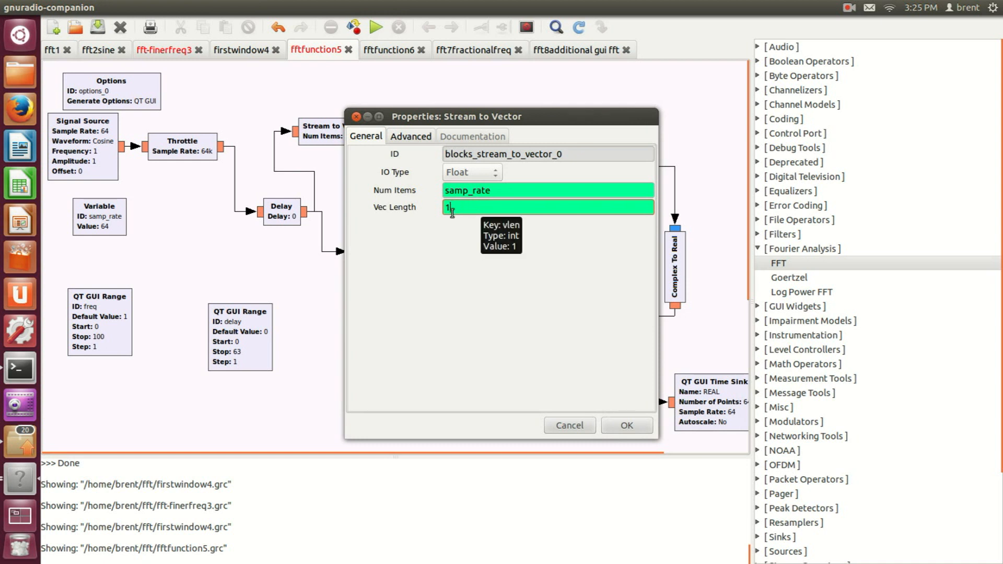
left_click(627, 425)
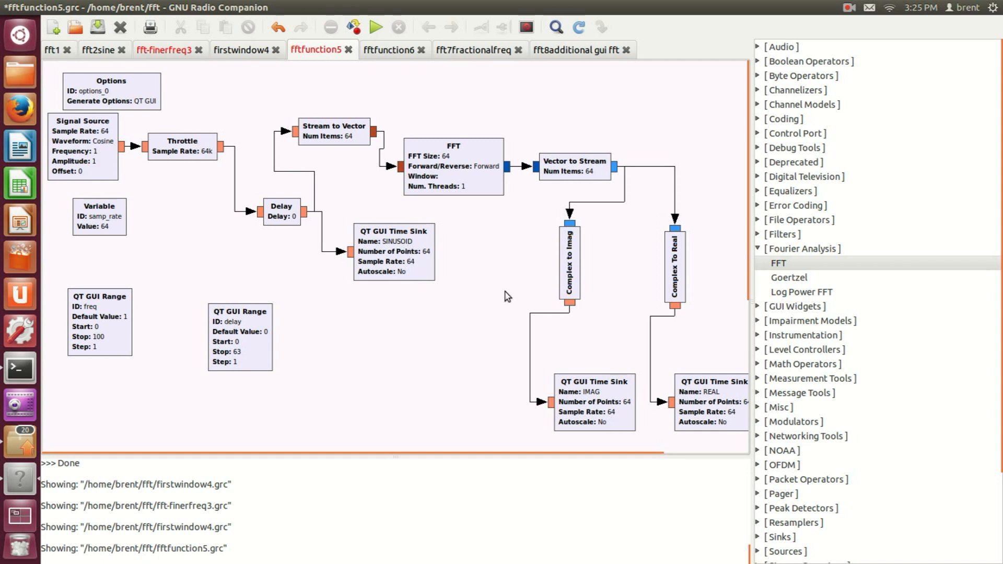
Step: Disable the IMAG and REAL QT GUI Time Sink blocks
left_click(600, 408)
right_click(600, 408)
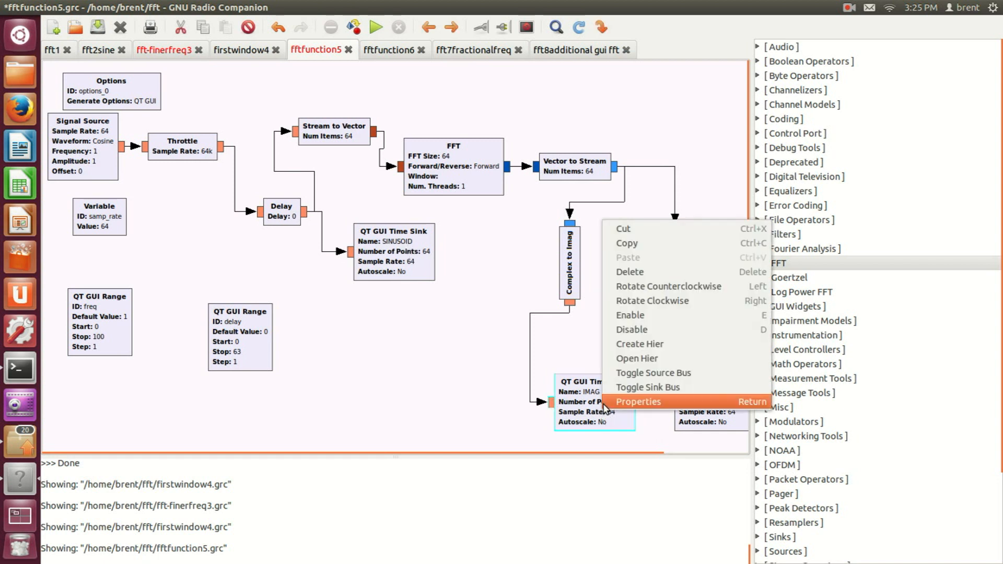
left_click(619, 330)
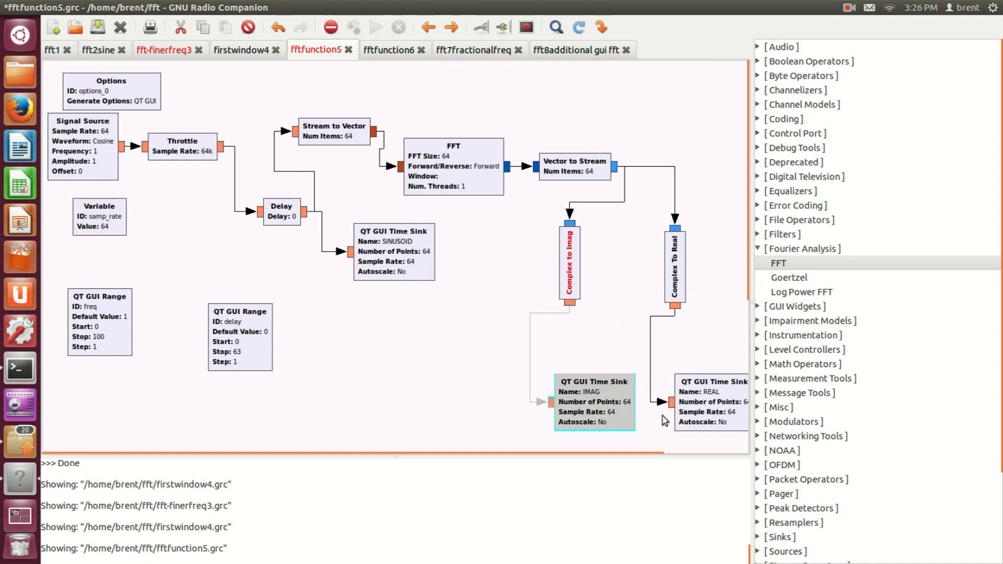
right_click(689, 413)
left_click(703, 332)
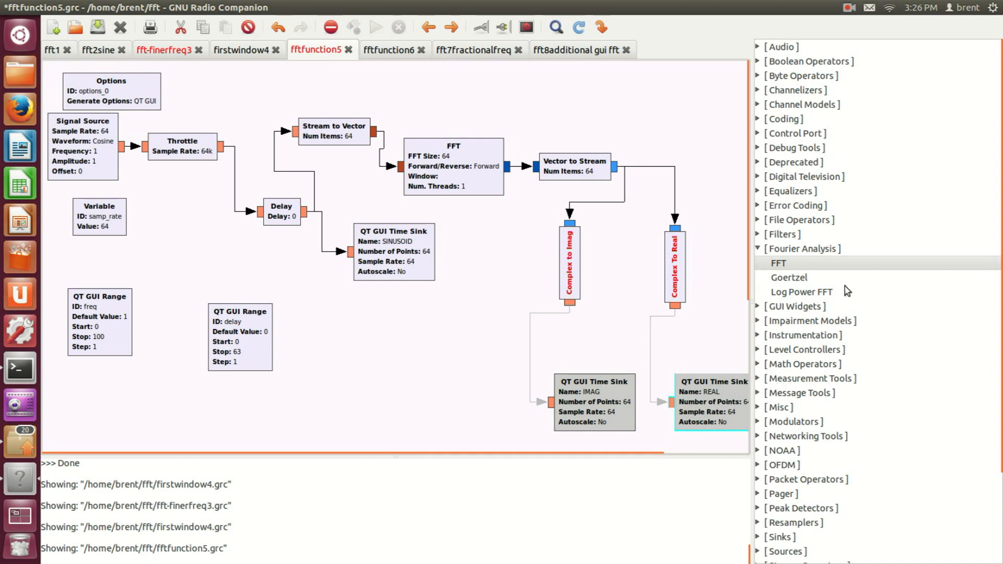
scroll(881, 202, "down", 2)
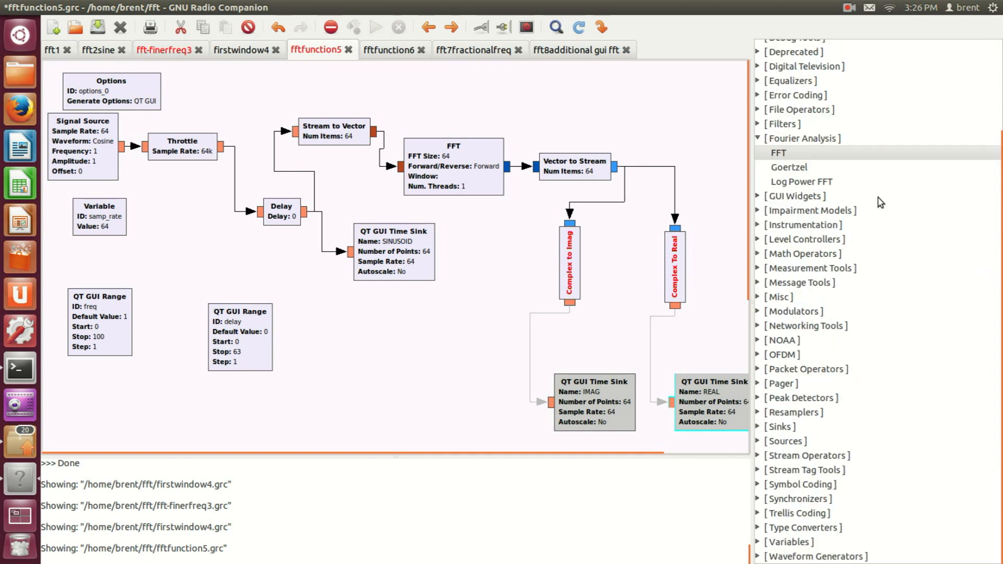
left_click(758, 224)
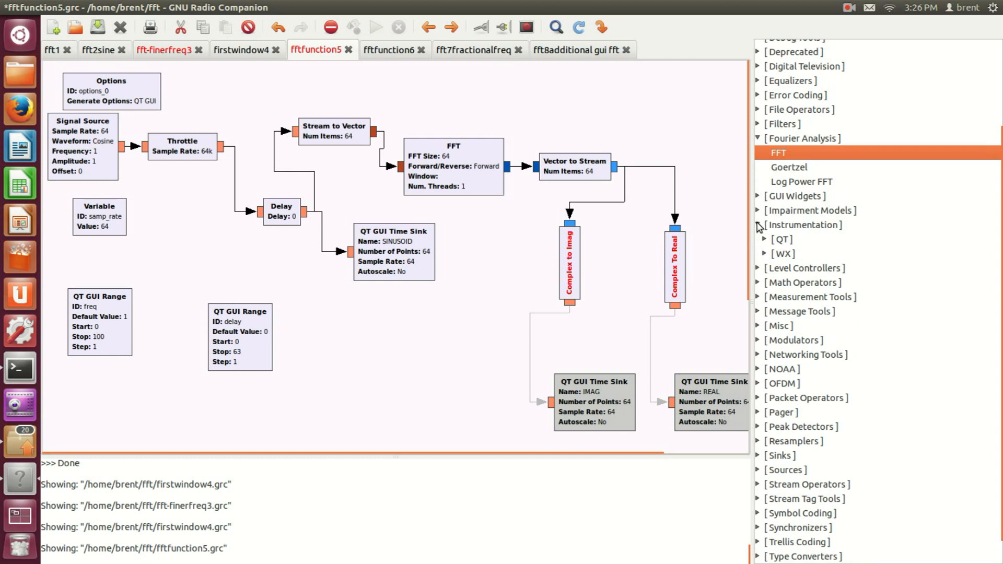
left_click(763, 239)
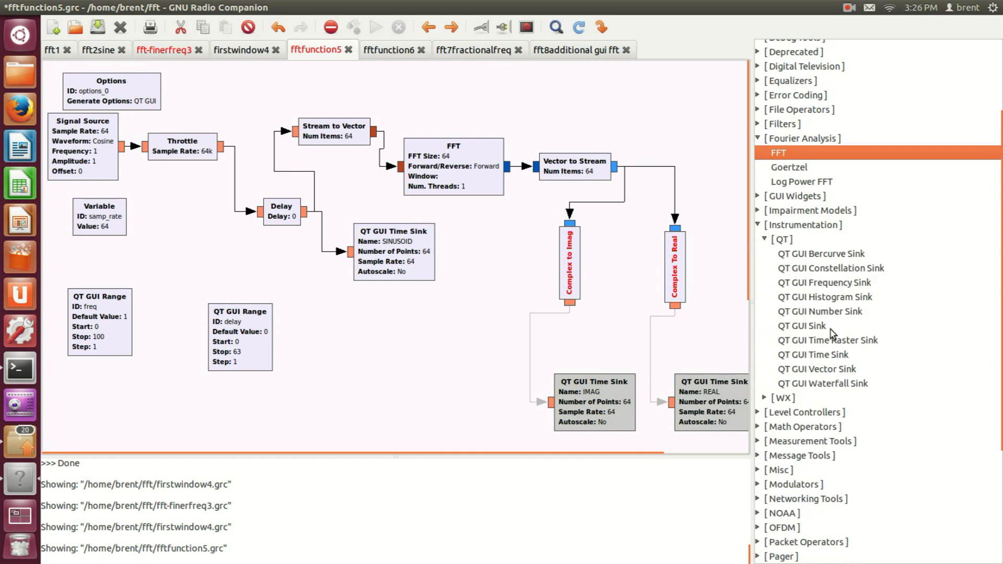
left_click(813, 329)
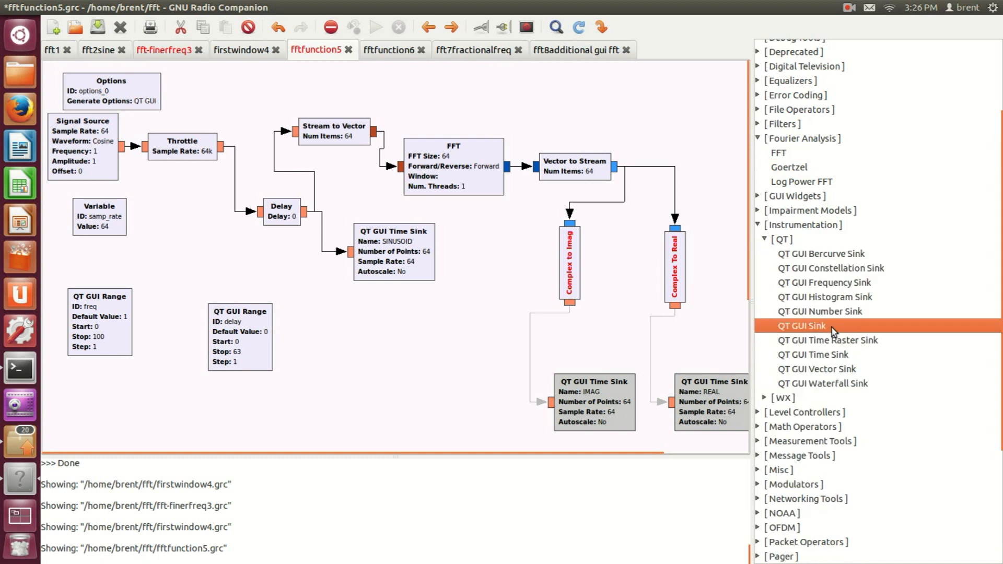
scroll(935, 261, "up", 4)
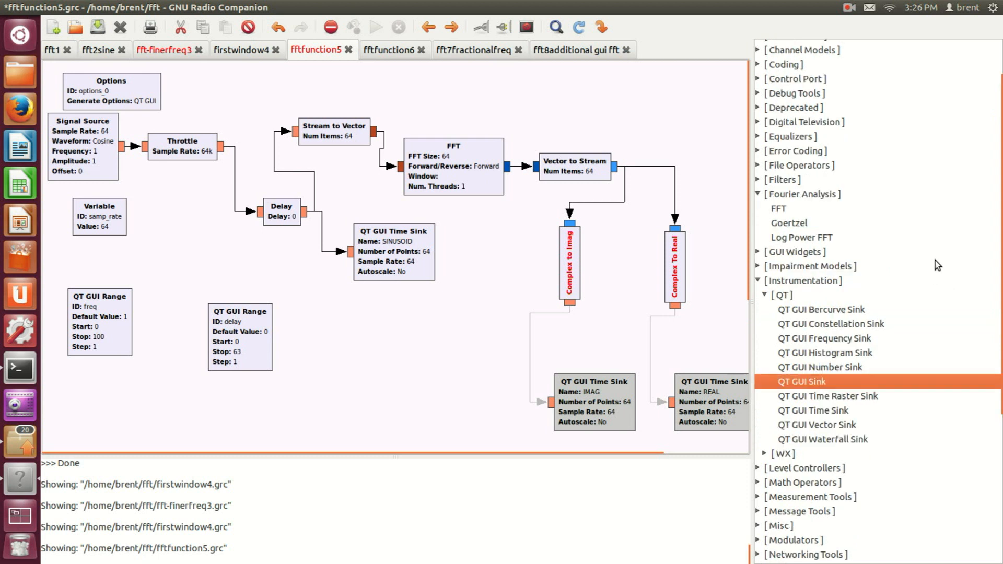
Step: Search the block library for "null" and add two Null Sink blocks, one above each disabled time sink
left_click(550, 33)
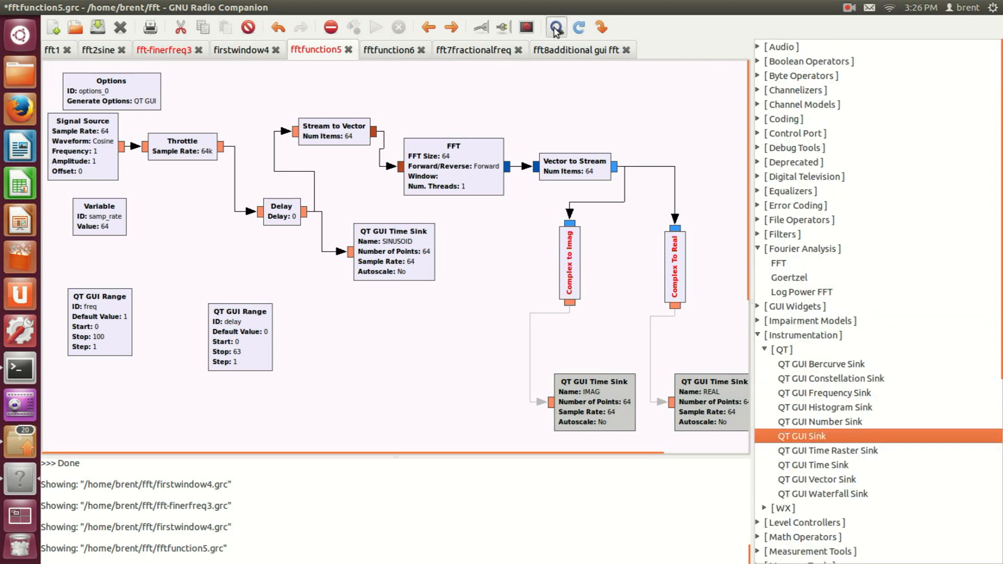
type("null")
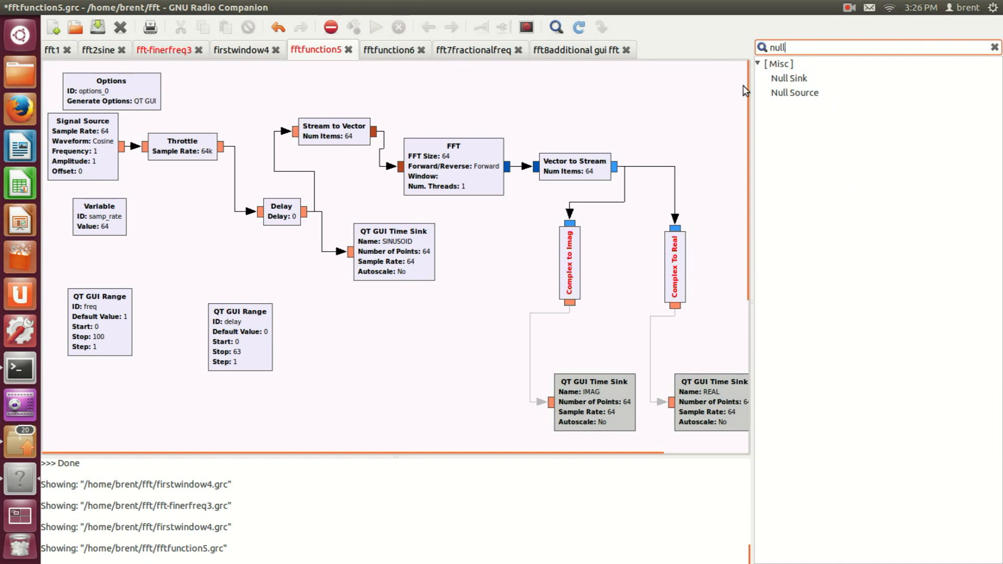
double_click(791, 79)
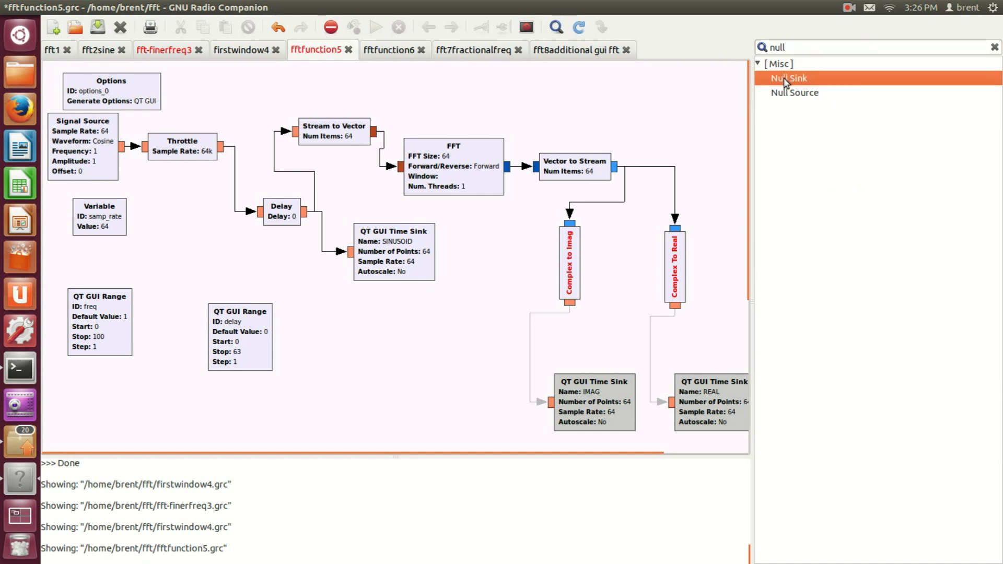
left_click_drag(590, 260, 469, 386)
left_click_drag(783, 79, 707, 342)
left_click_drag(458, 364, 600, 351)
Step: Disable the Null Sink above the IMAG time sink, move it slightly up and enable it again
right_click(600, 351)
left_click(623, 460)
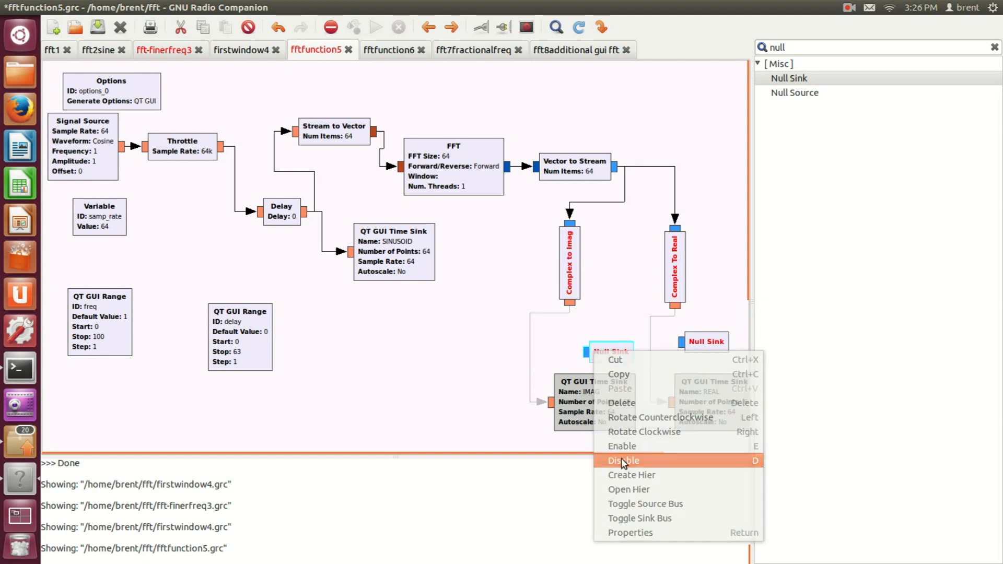
left_click_drag(601, 350, 601, 330)
right_click(601, 332)
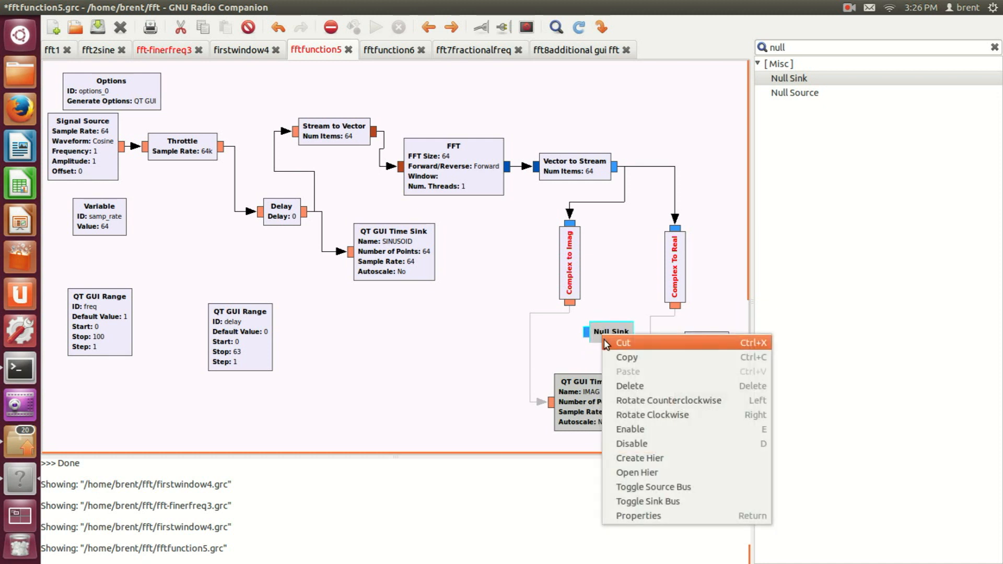
left_click(622, 429)
Step: Connect the Complex to Imag and Complex To Real outputs to their neighbouring Null Sink blocks
left_click(569, 305)
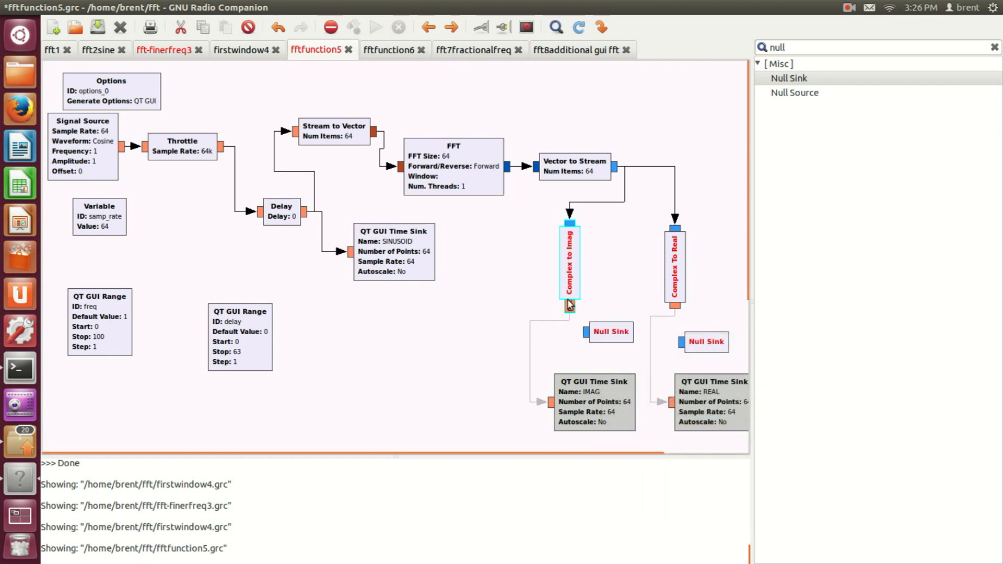
left_click(587, 332)
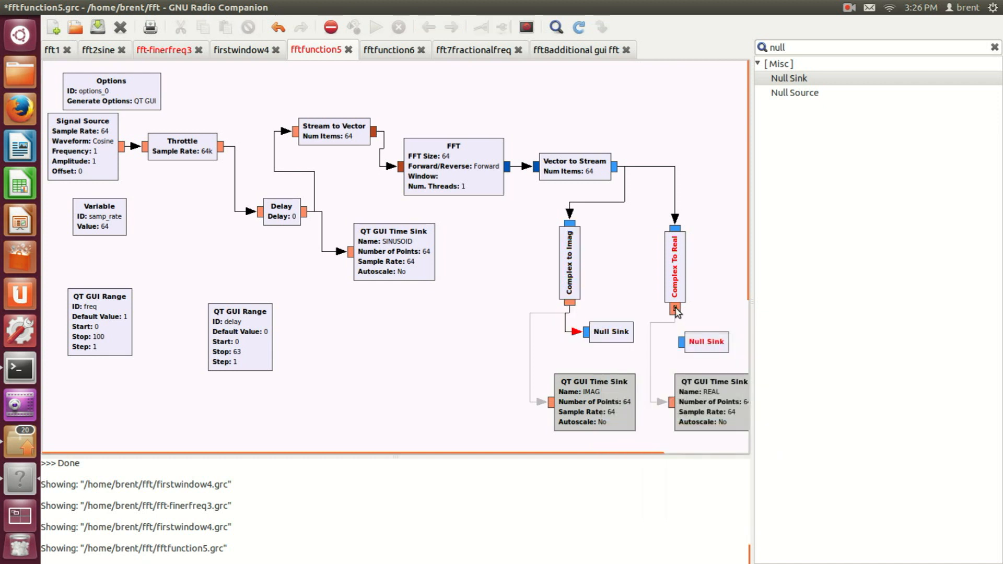
left_click(676, 309)
left_click(682, 342)
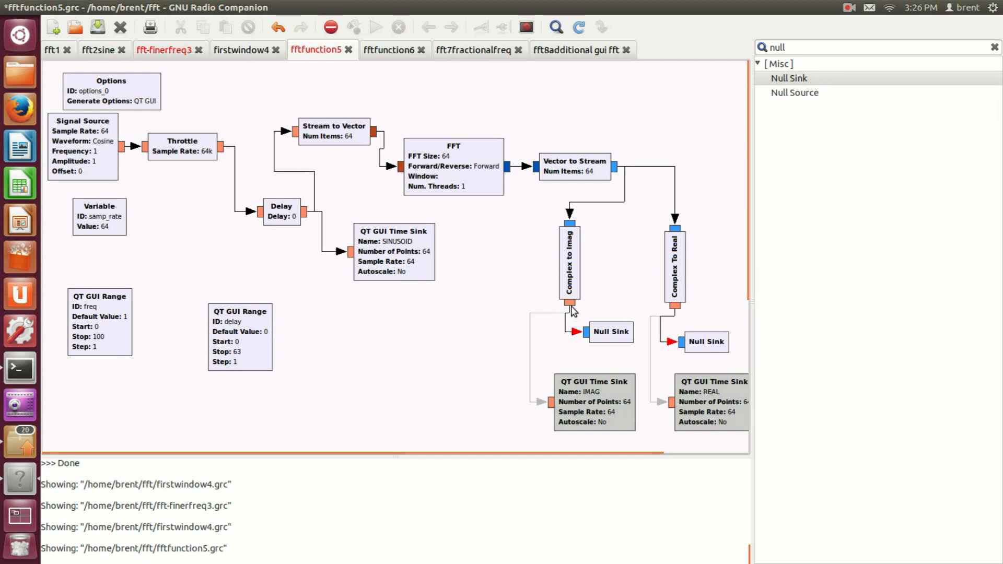
left_click(604, 338)
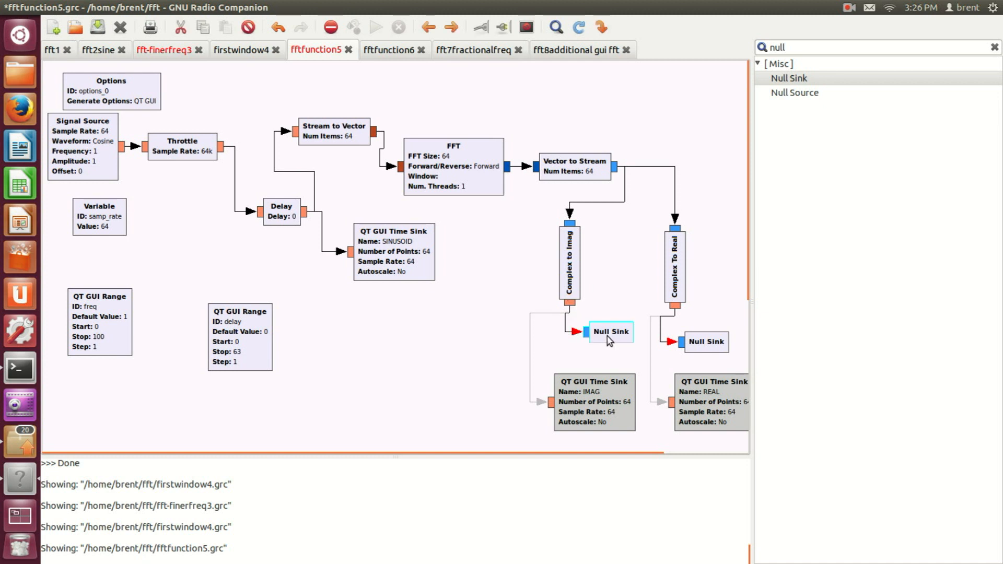
Step: Set the input type of the Null Sink fed by Complex to Imag to Float
double_click(607, 336)
left_click(473, 176)
left_click(467, 192)
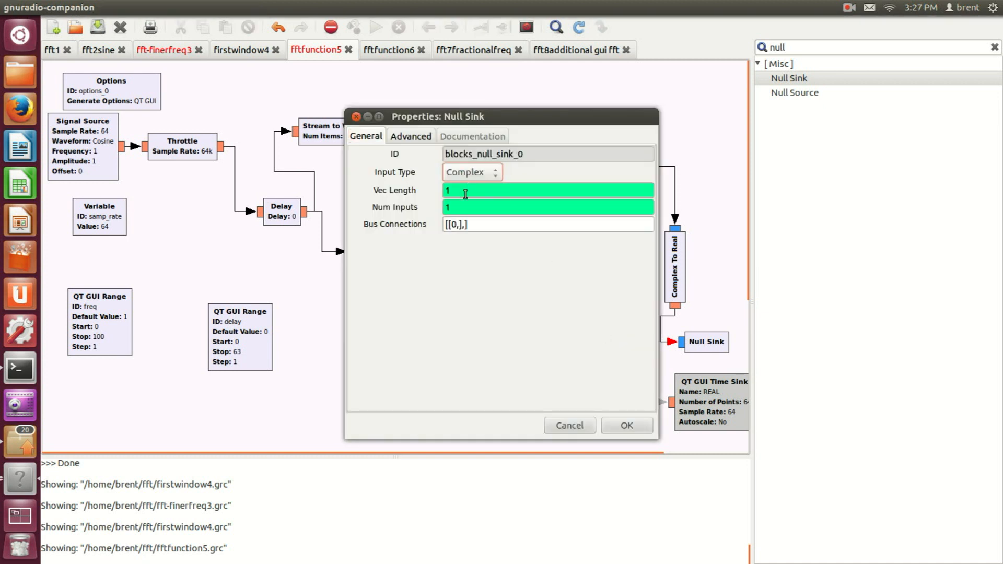
left_click(465, 177)
left_click(465, 193)
left_click(625, 428)
Step: Set the input type of the Null Sink fed by Complex To Real to Float
left_click(706, 343)
right_click(716, 347)
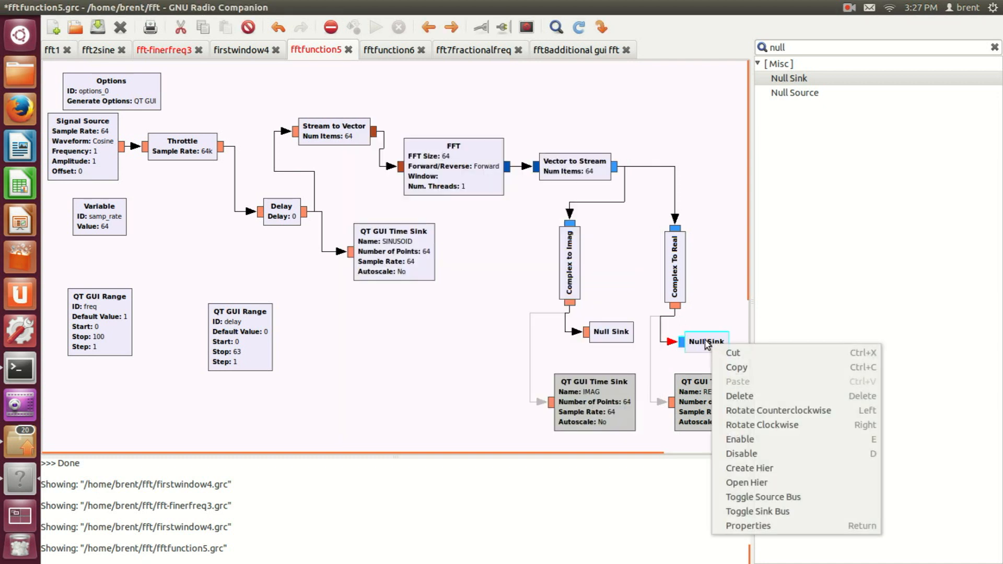
key("Return")
left_click(476, 172)
left_click(477, 192)
left_click(617, 431)
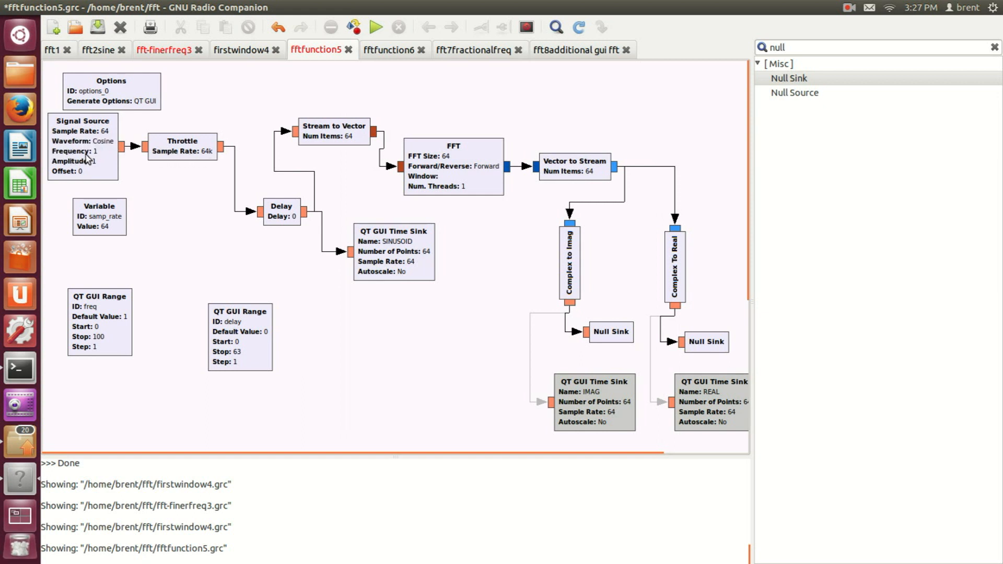
Step: Run the flowgraph, test the sinusoid at a higher freq value, and close the plot window
left_click(376, 28)
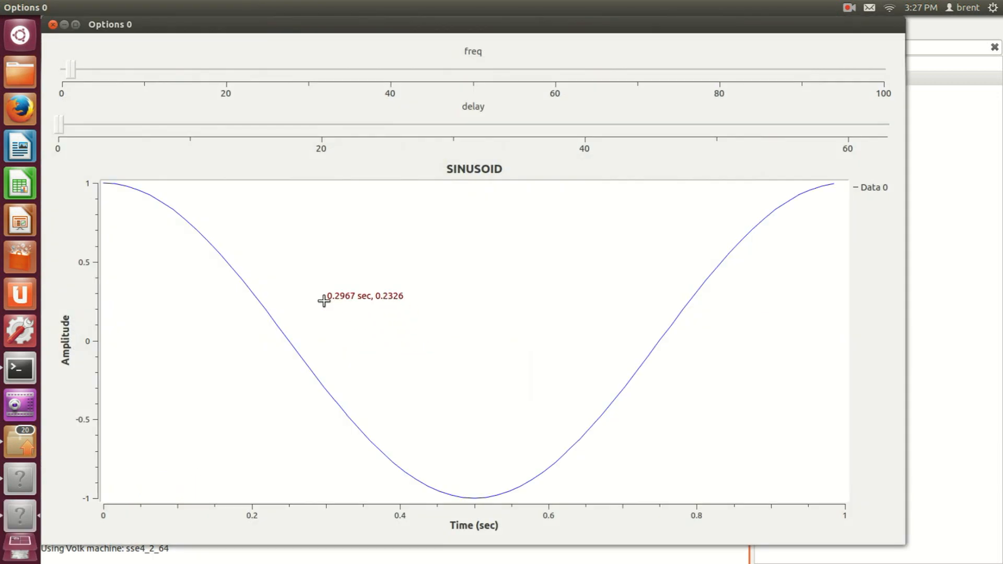
left_click_drag(72, 77, 262, 82)
left_click(52, 24)
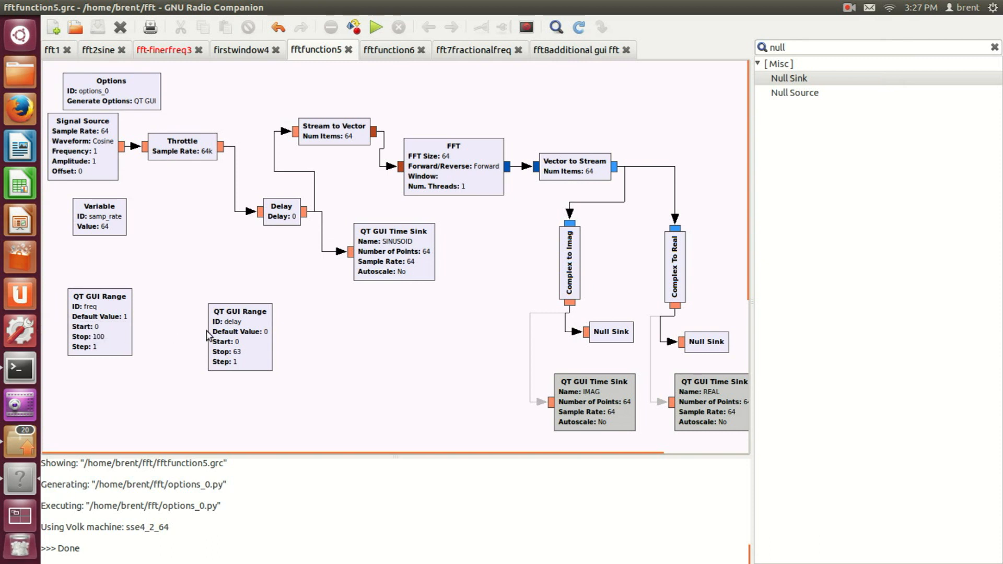
Step: Set the stop value of the freq QT GUI Range to 63
double_click(121, 331)
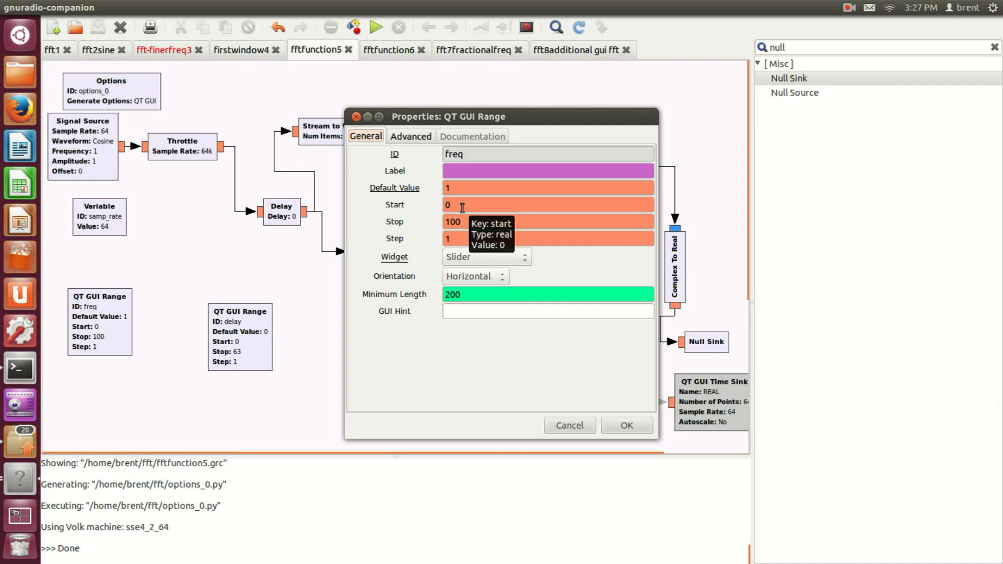
left_click_drag(464, 222, 440, 221)
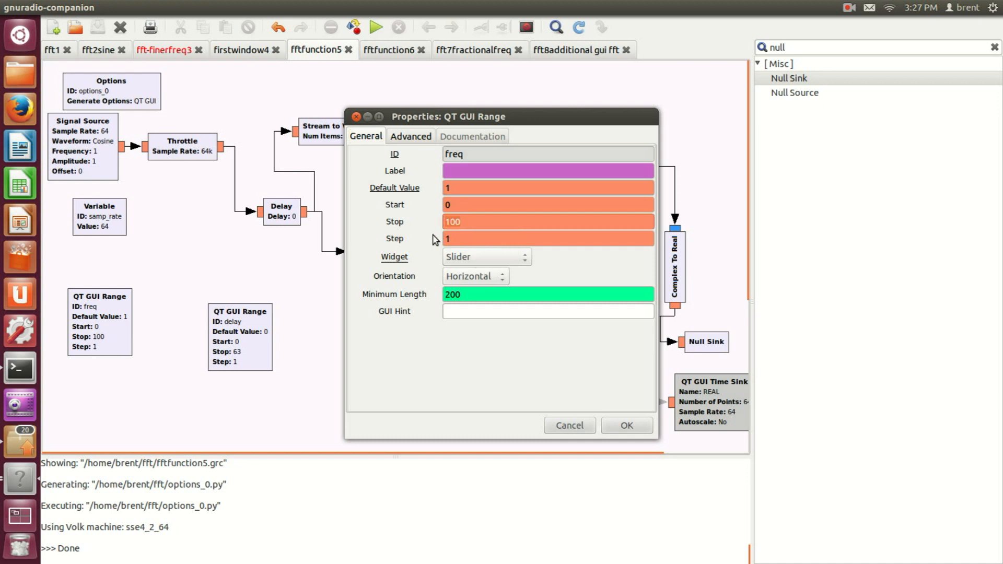
left_click(628, 421)
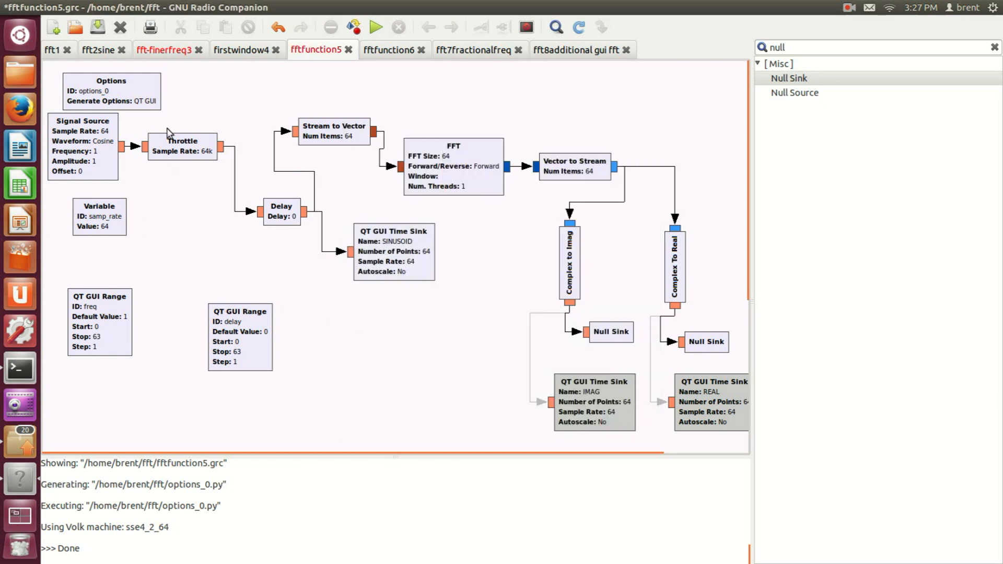
Step: Run the flowgraph again, raise freq to 20 to examine the sinusoid, and close the plot window
left_click(376, 27)
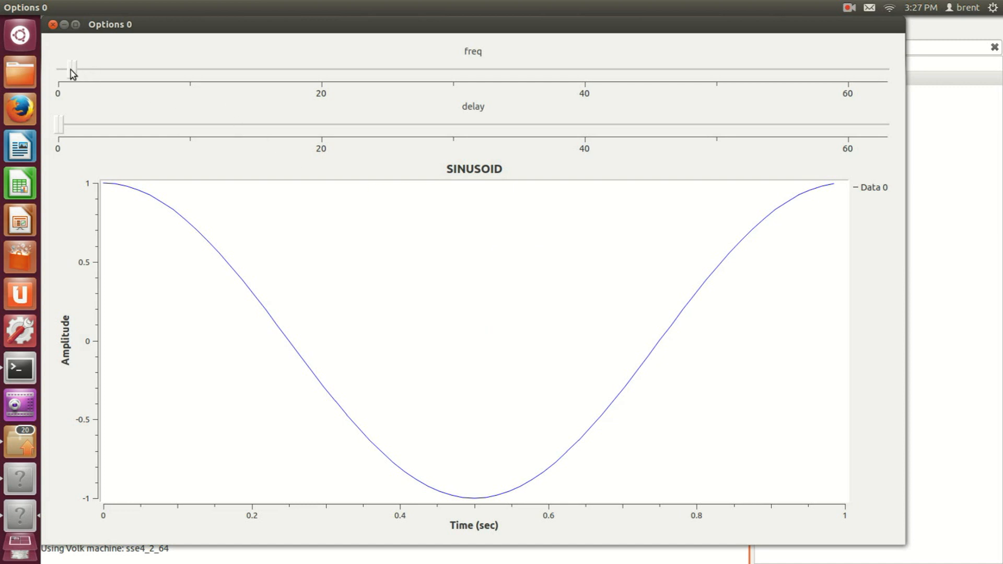
left_click_drag(78, 74, 318, 82)
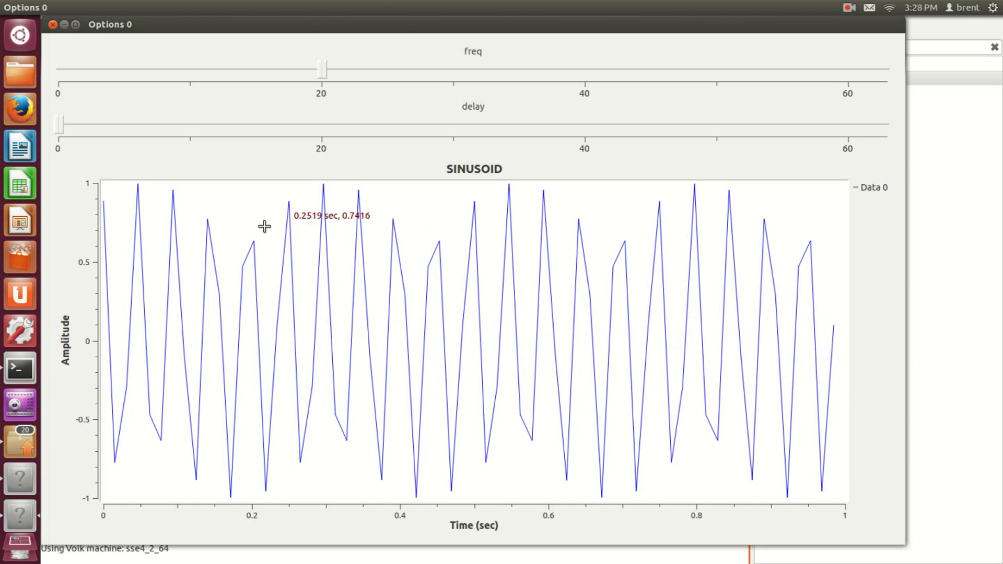
left_click(53, 24)
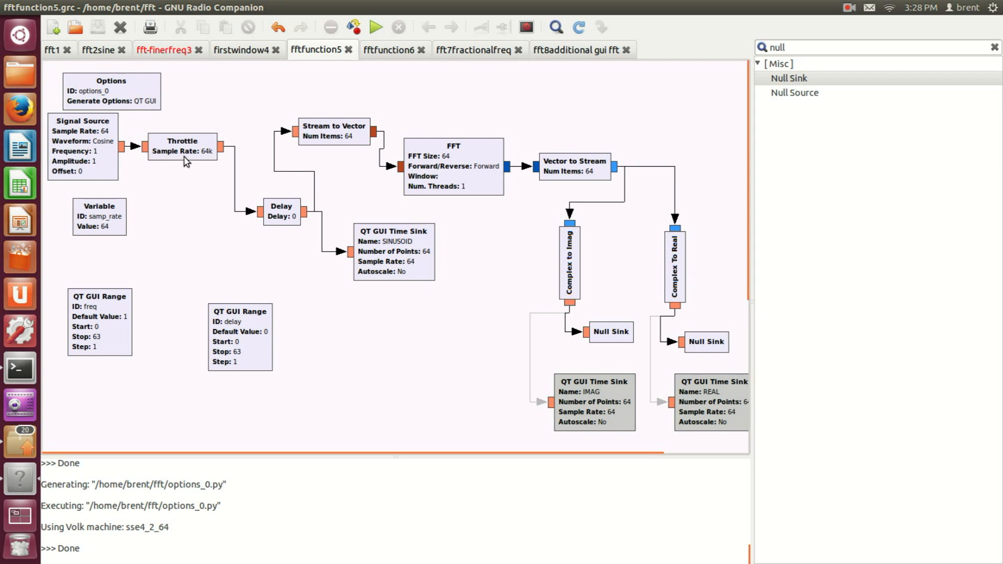
Step: Review the Delay block's properties without changing them and shift the samp_rate Variable block slightly right and down
double_click(275, 211)
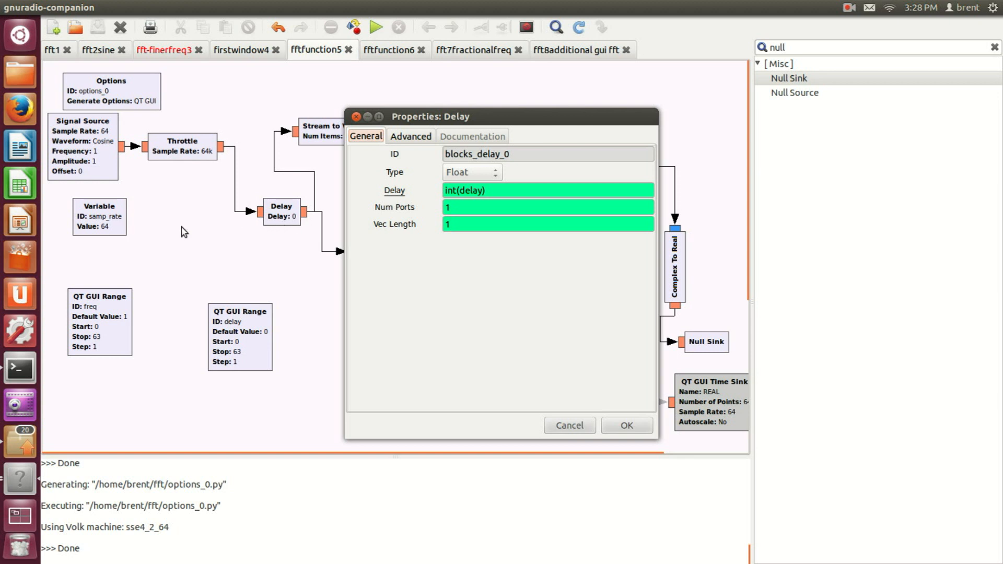
left_click_drag(104, 224, 139, 235)
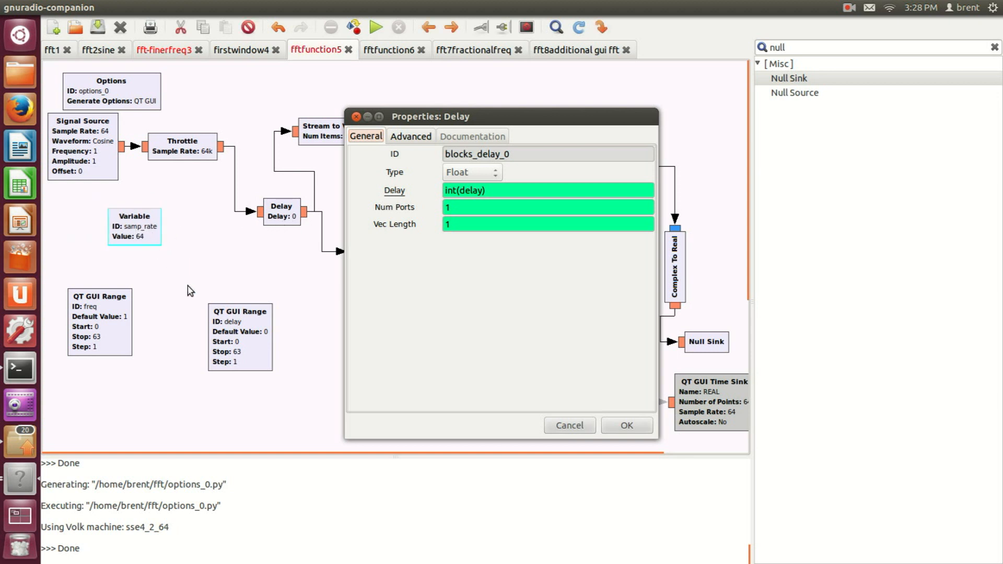
left_click(247, 336)
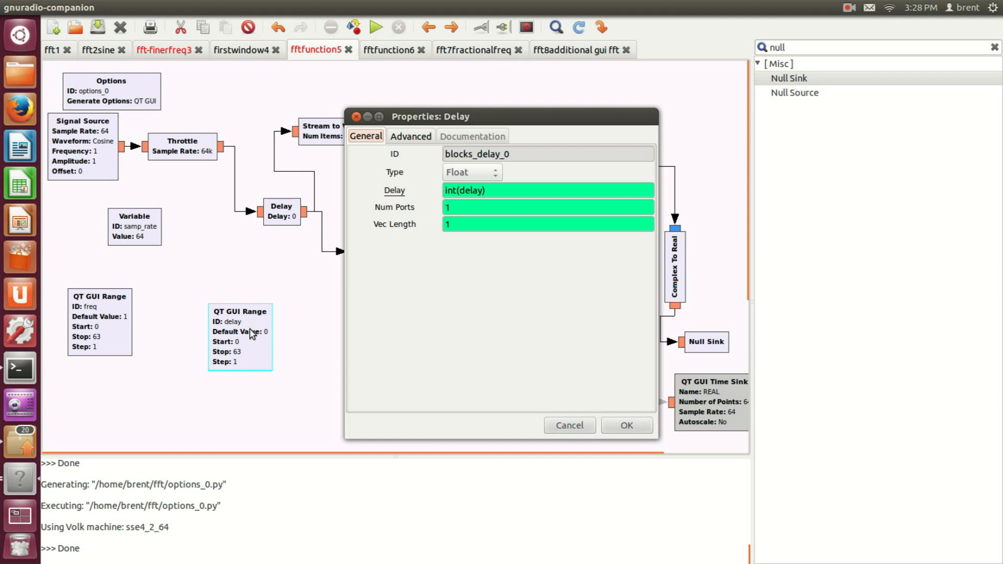
left_click(356, 117)
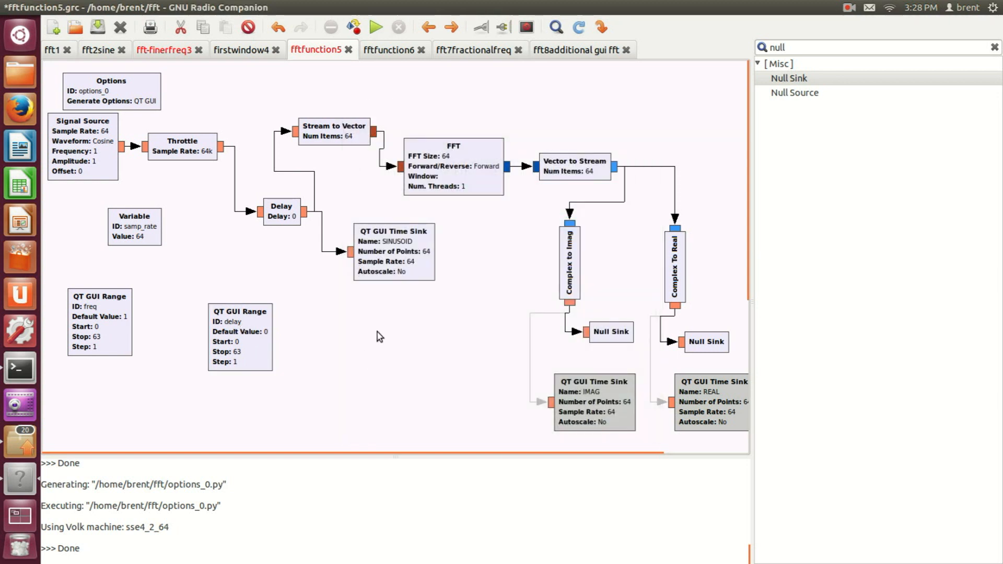
left_click(454, 184)
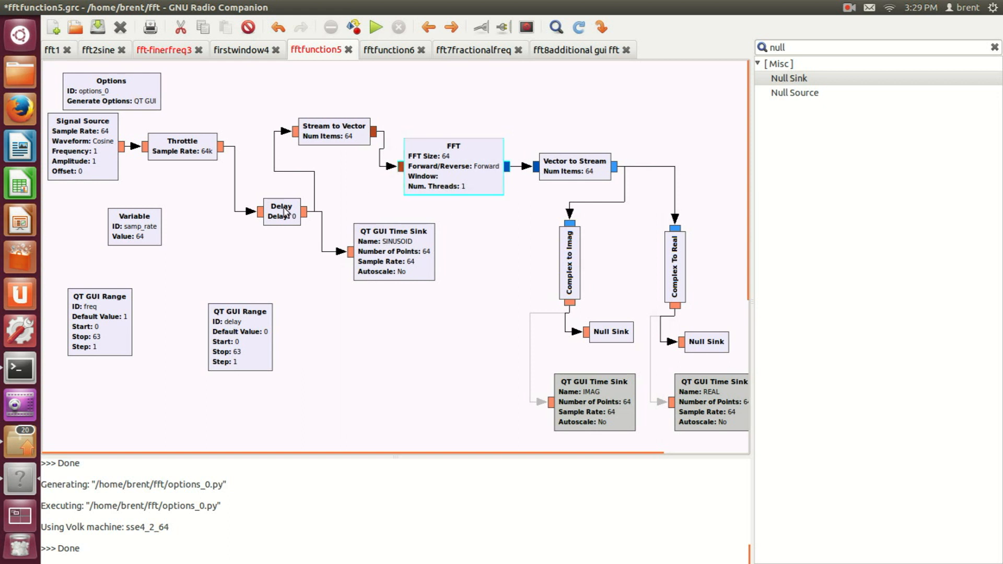
Step: Run the flowgraph and raise freq to 12 to view the sinusoid with zero delay
left_click(376, 27)
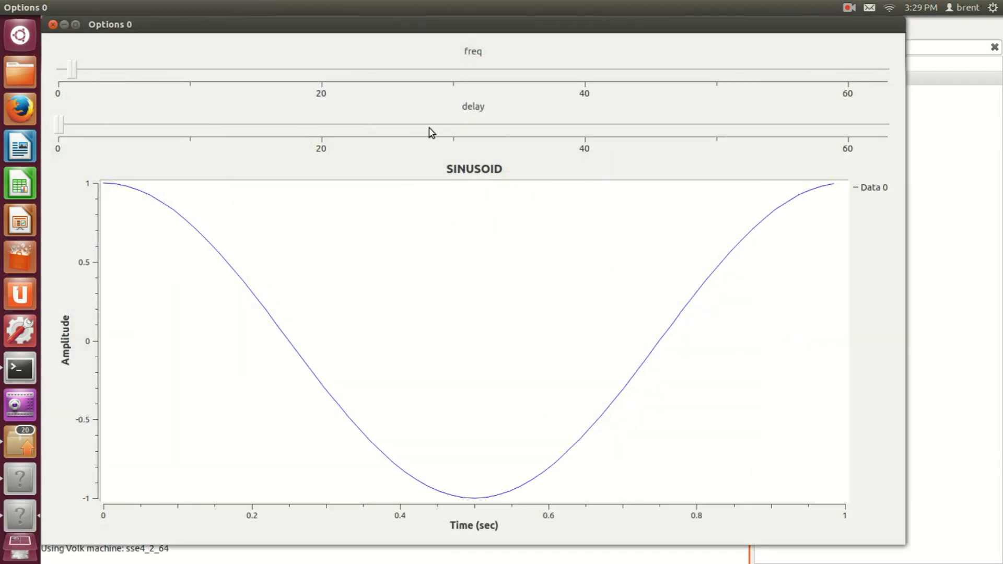
left_click_drag(62, 131, 50, 152)
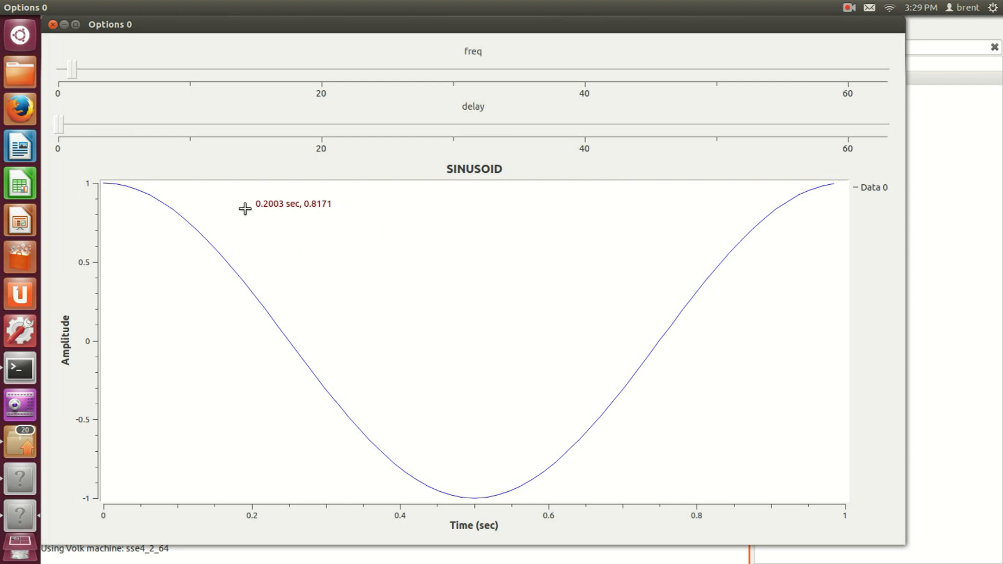
left_click(80, 73)
left_click_drag(82, 71, 217, 94)
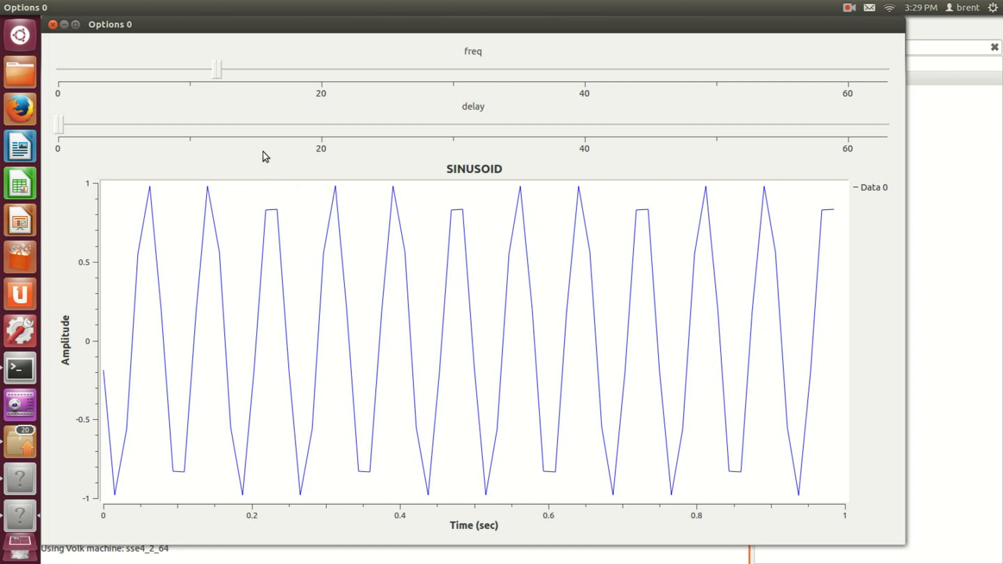
Step: Shift the running sinusoid by raising its delay to 10 and then reducing it to 8
left_click(89, 126)
scroll(95, 128, "up", 10)
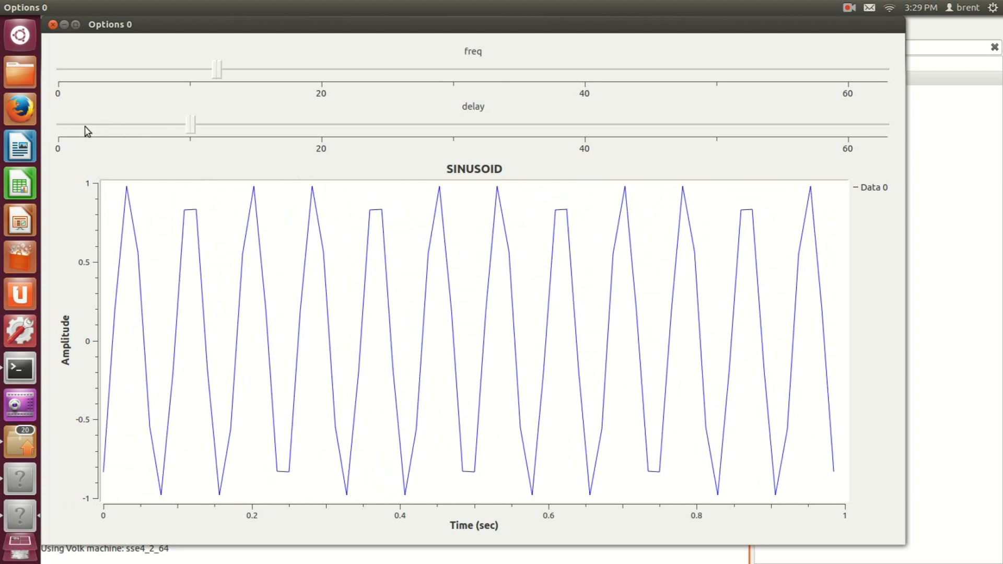
left_click_drag(248, 130, 165, 129)
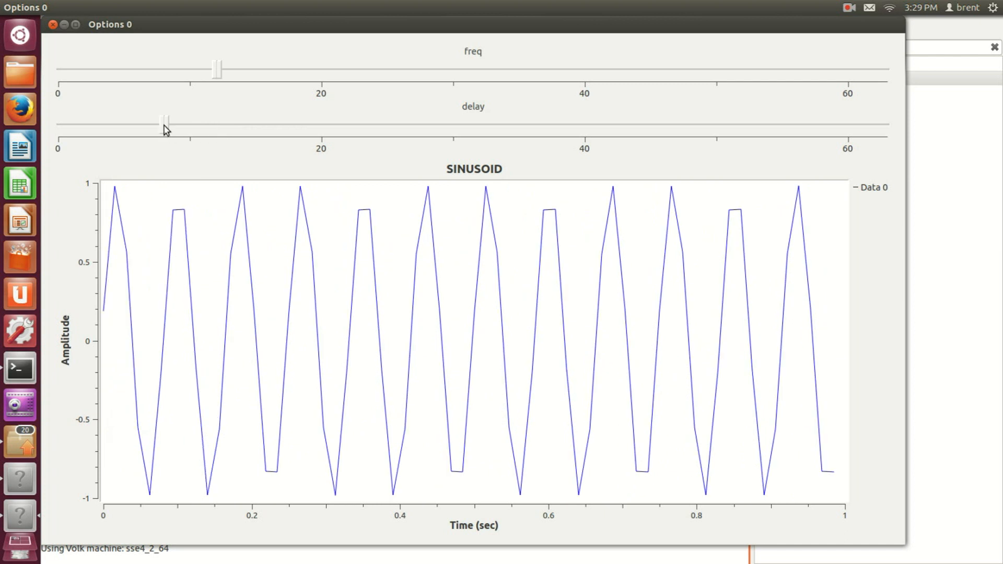
Step: Lower freq to 5, vary the delay slightly to watch the waveform shift, and close the plot window
left_click_drag(219, 72, 125, 78)
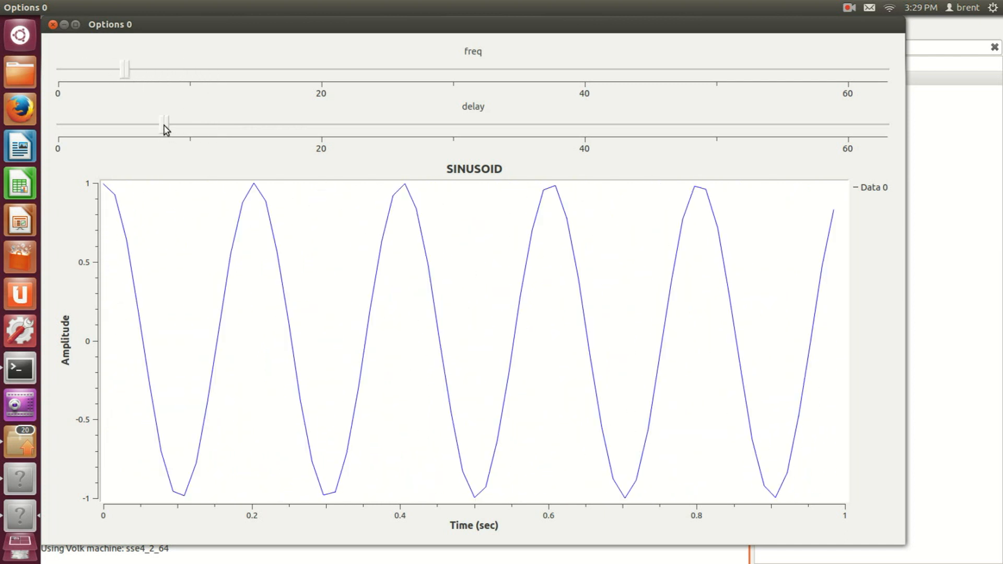
mouse_move(161, 128)
left_mouse_down()
mouse_move(86, 123)
mouse_move(148, 127)
left_mouse_up()
mouse_move(148, 127)
left_mouse_down()
mouse_move(628, 134)
mouse_move(165, 128)
left_mouse_up()
left_click(54, 25)
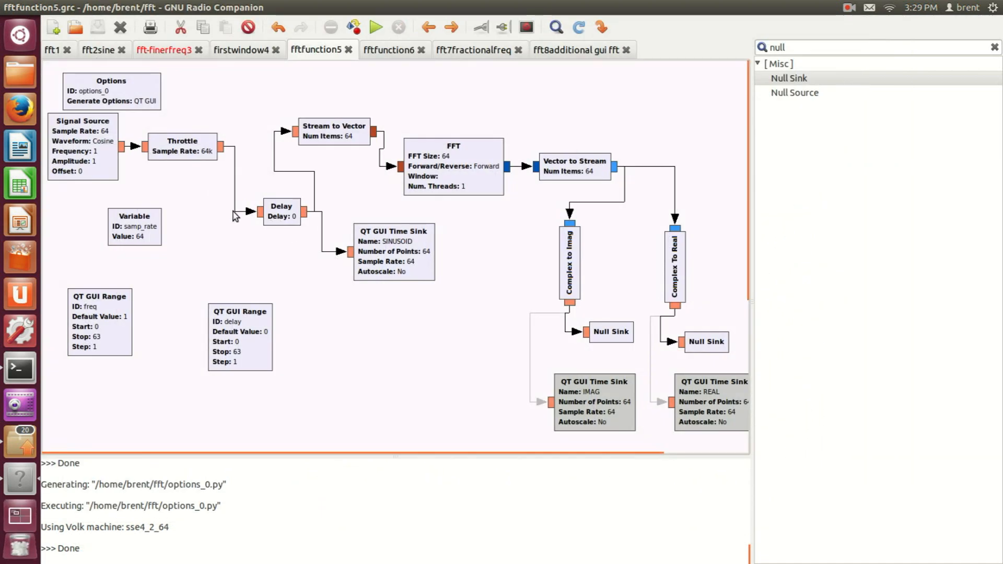
Step: Change the widget of the delay QT GUI Range to Counter + Slider
left_click(245, 329)
double_click(248, 343)
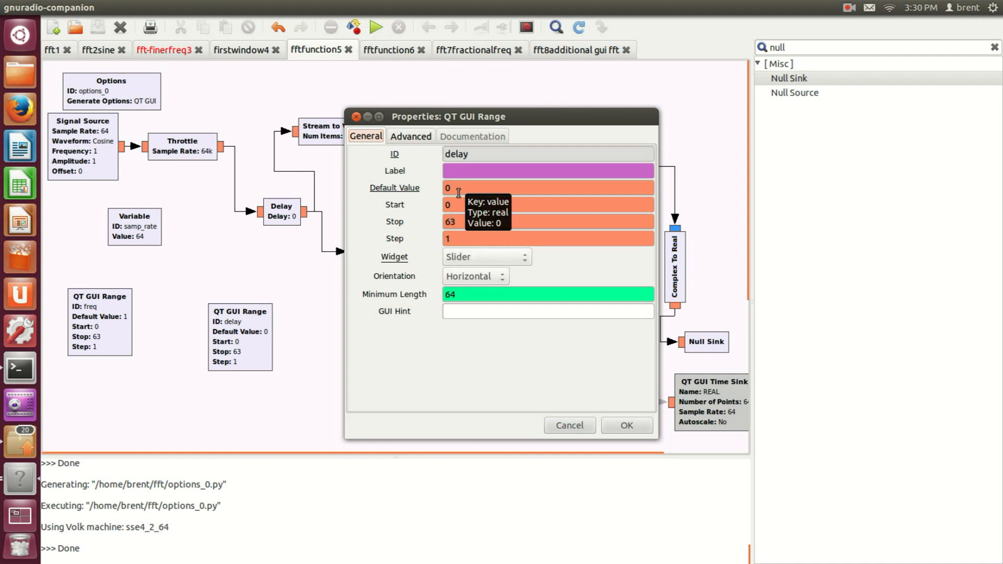
left_click(493, 257)
left_click(485, 261)
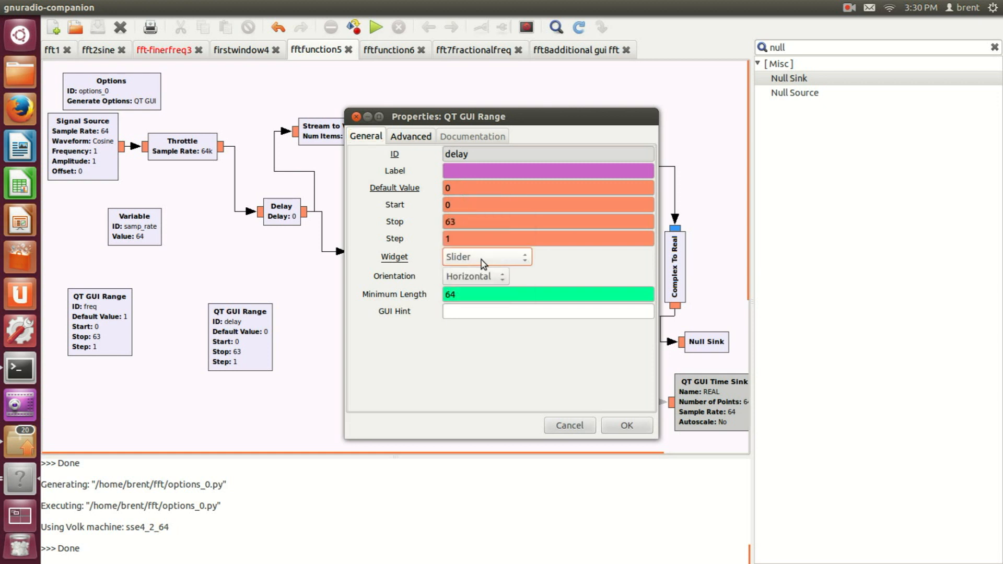
left_click(481, 262)
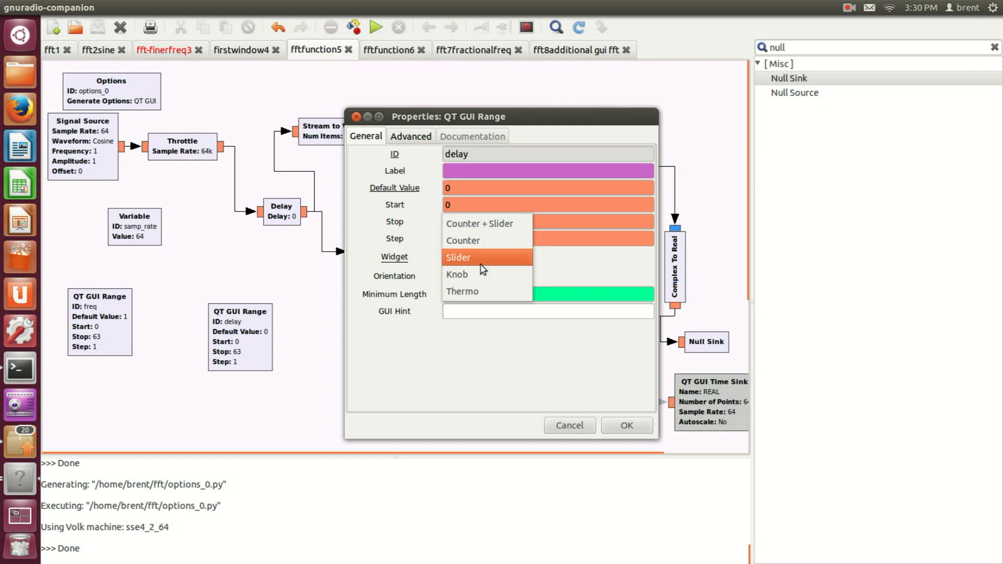
left_click(479, 228)
left_click(627, 425)
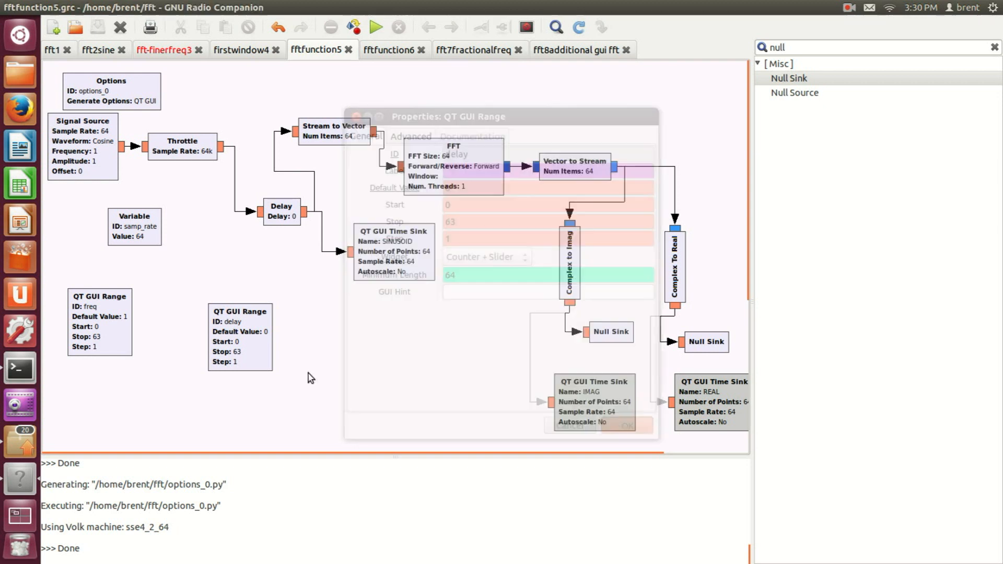
Step: Change the freq QT GUI Range widget to Counter + Slider and nudge the SINUSOID time sink slightly up
double_click(107, 337)
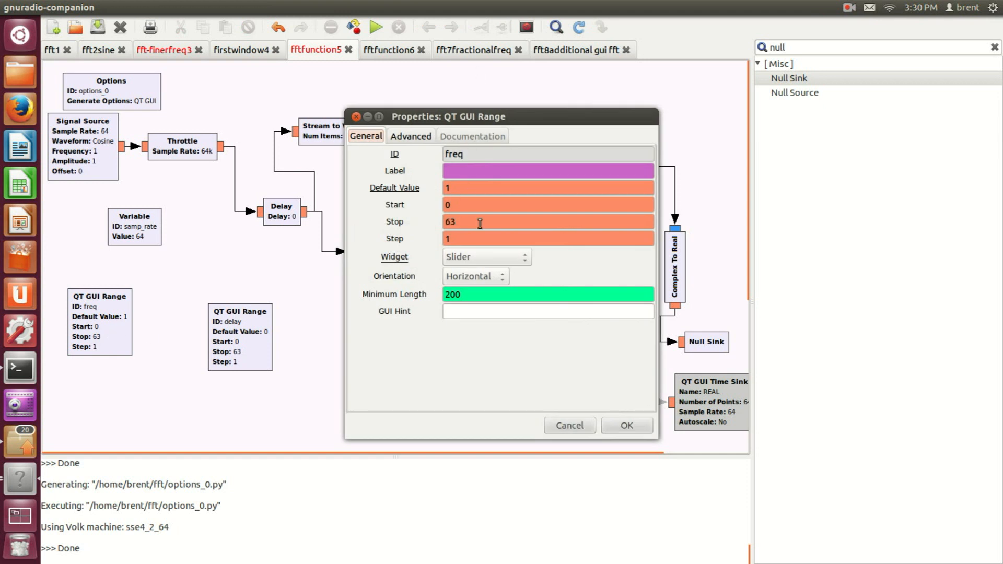
left_click(499, 255)
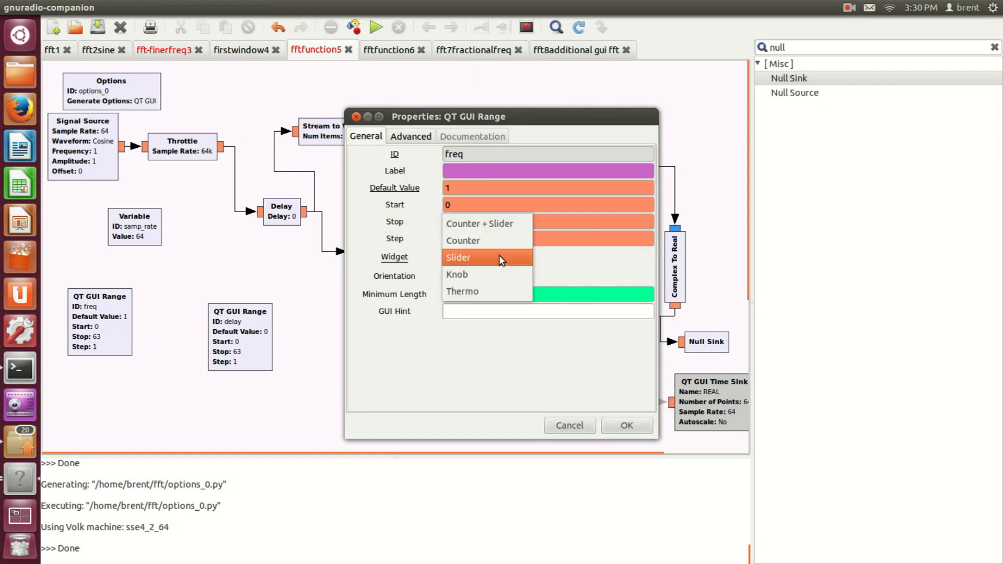
left_click(499, 228)
left_click(627, 426)
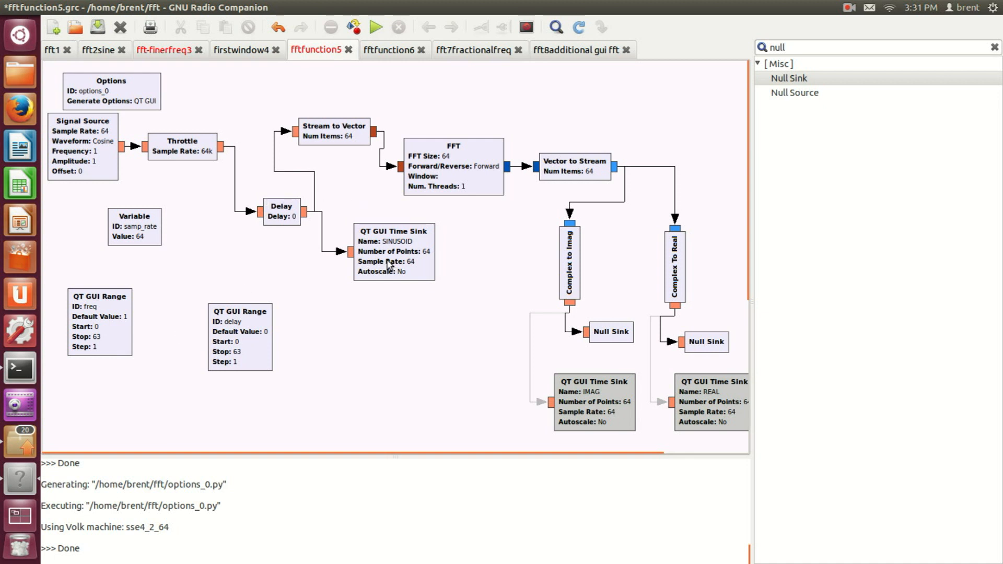
left_click_drag(391, 257, 392, 252)
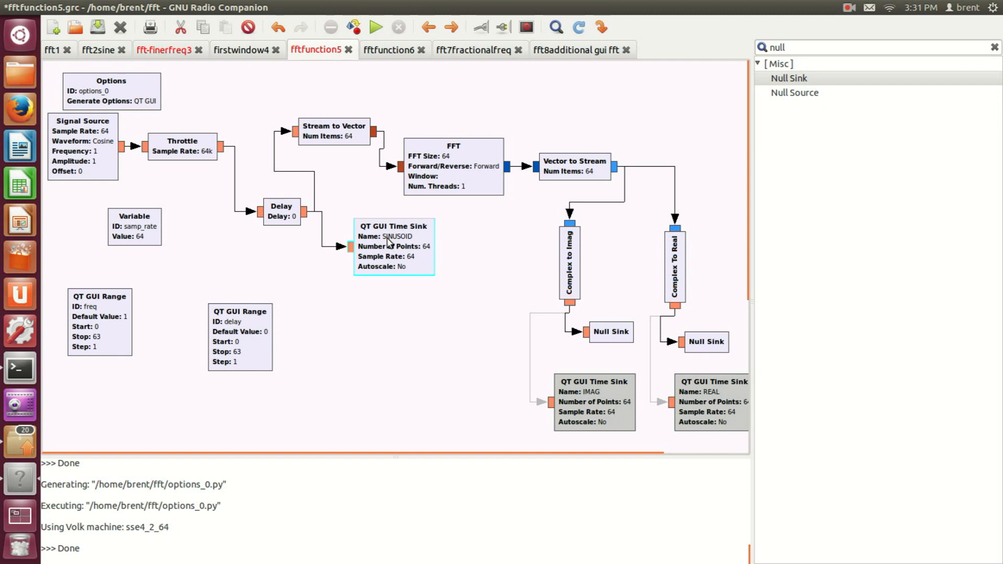
Step: Run the flowgraph, try the new controls with freq at 4 and delay at 1, and close the plot window
left_click(375, 27)
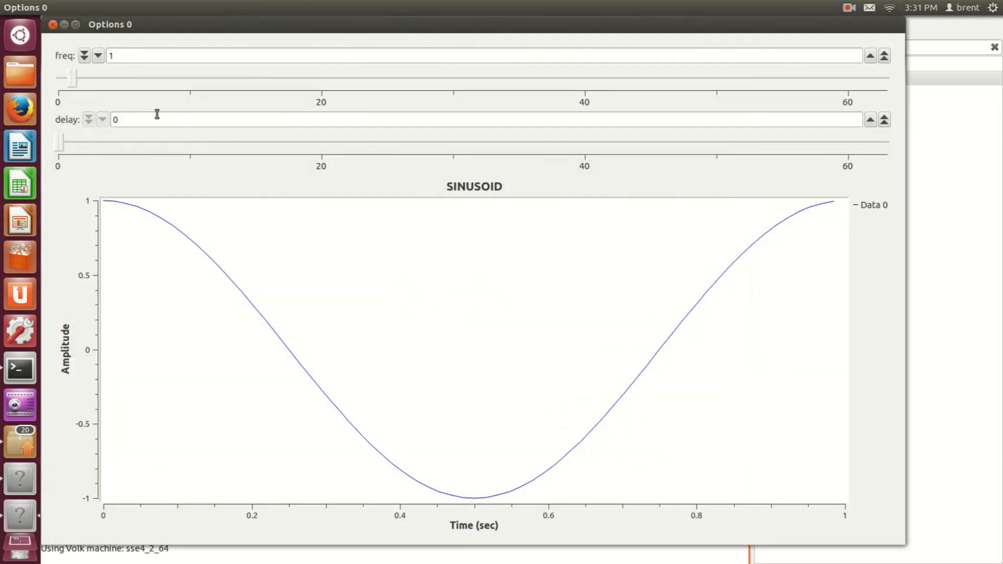
left_click_drag(70, 79, 113, 79)
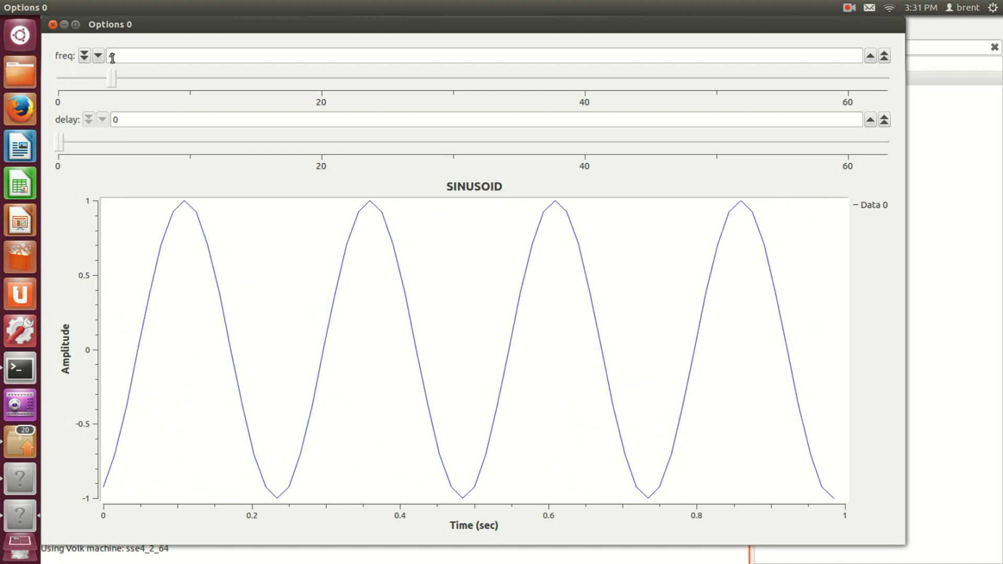
left_click_drag(61, 144, 83, 150)
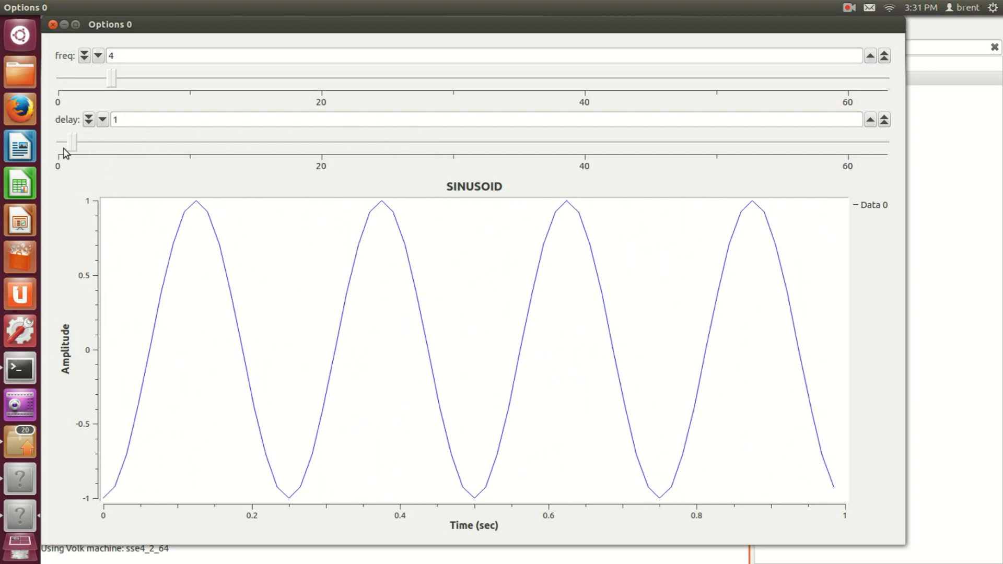
left_click(53, 25)
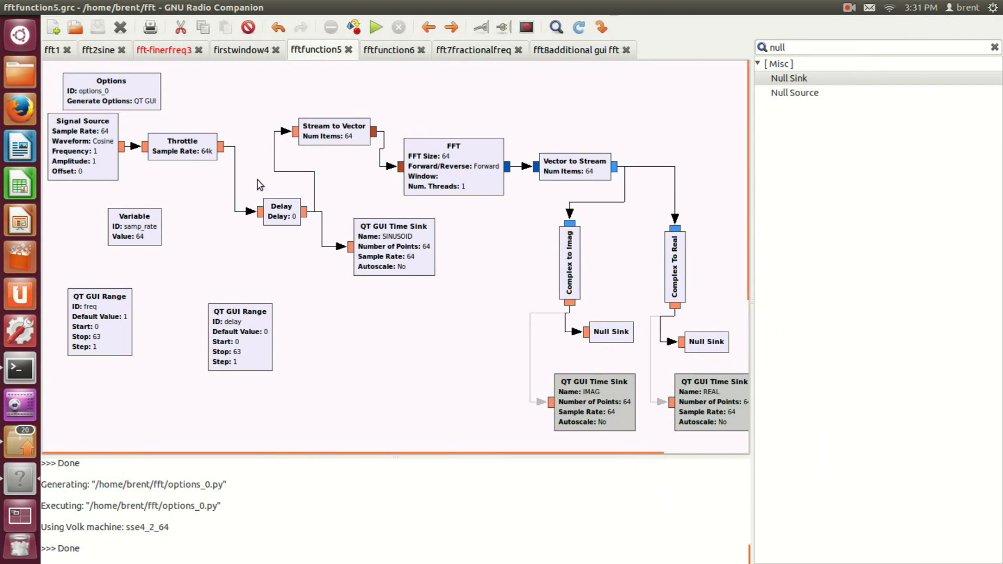
Step: Shift the FFT block slightly closer to the Stream to Vector block
left_click(467, 165)
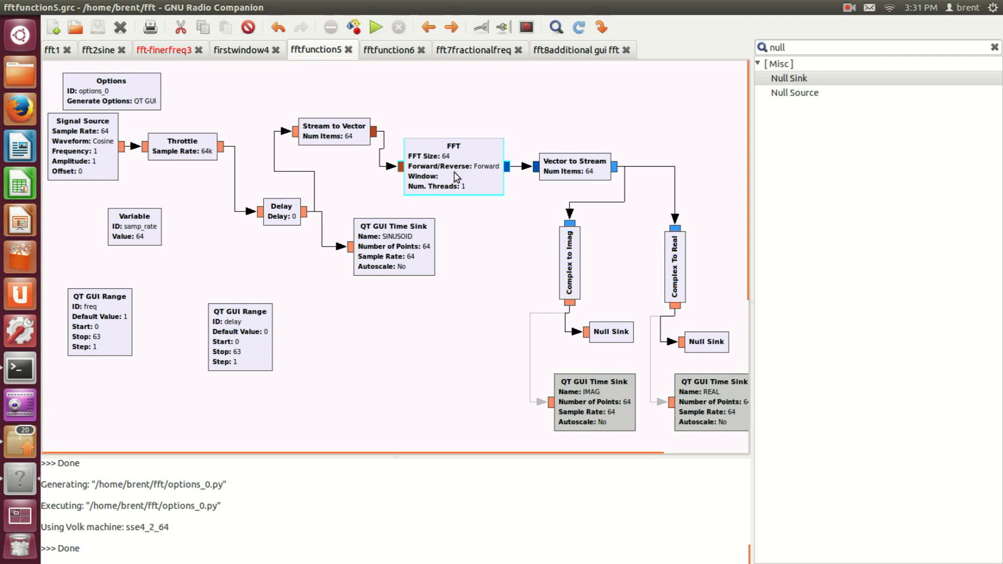
left_click(341, 135)
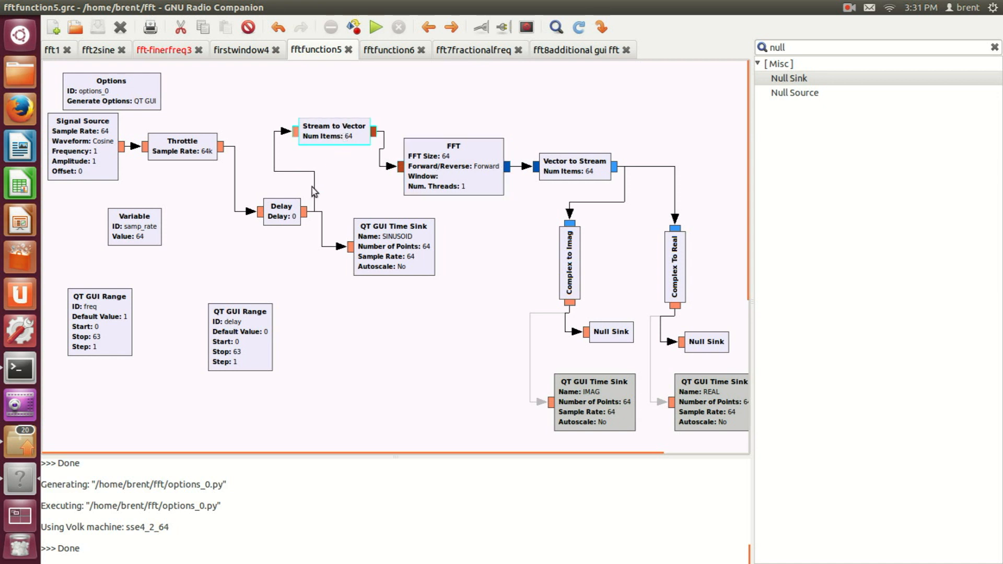
mouse_move(456, 169)
left_mouse_down()
mouse_move(456, 158)
mouse_move(450, 164)
left_mouse_up()
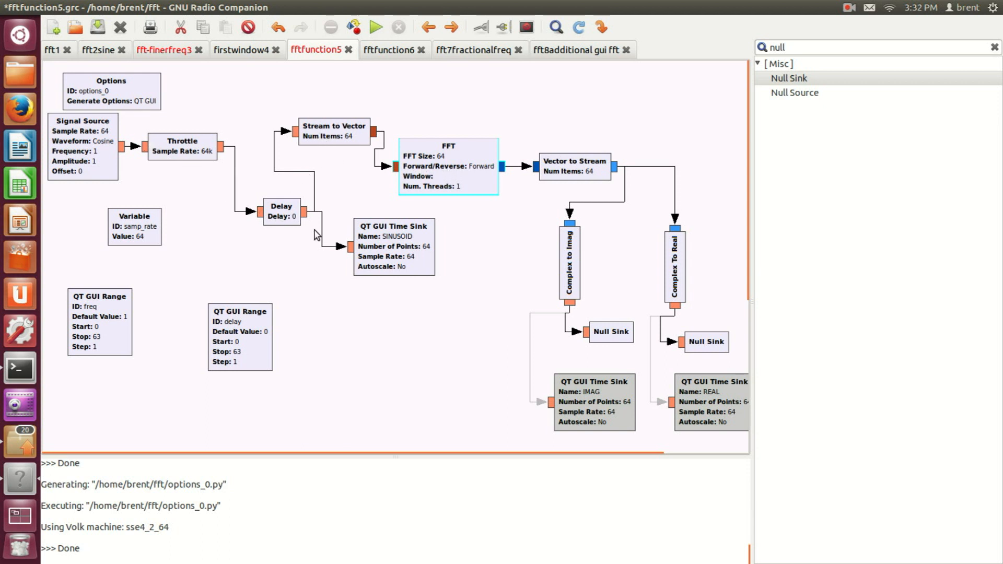
Step: Review the Num Items and Vec Length properties of the Stream to Vector block and the FFT Size setting of the FFT block
double_click(339, 132)
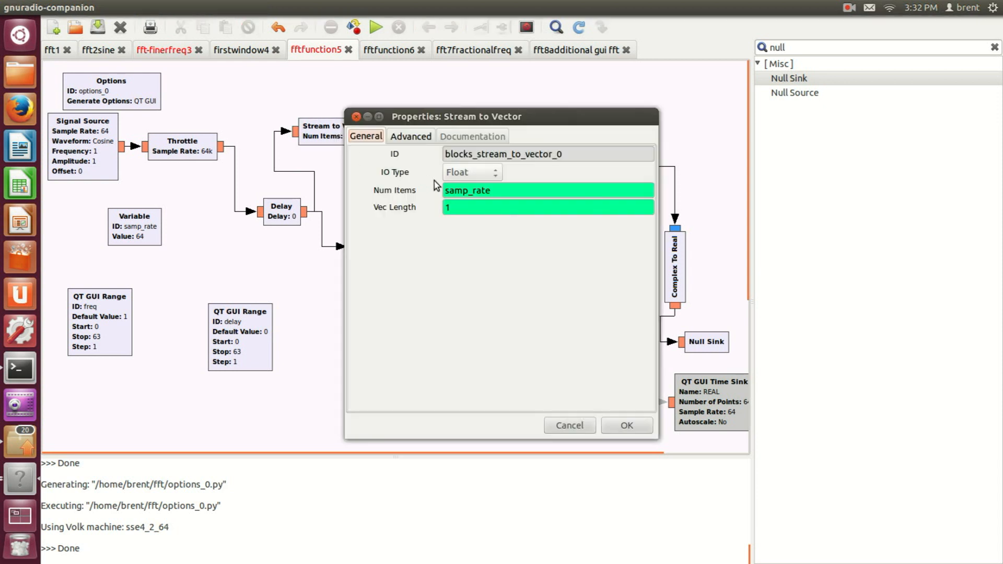
left_click(456, 210)
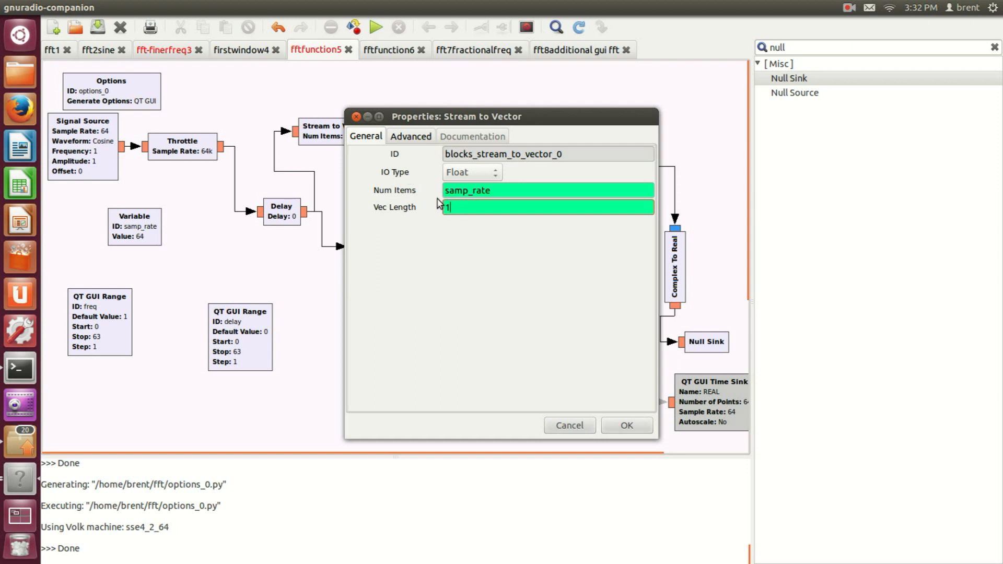
left_click(619, 427)
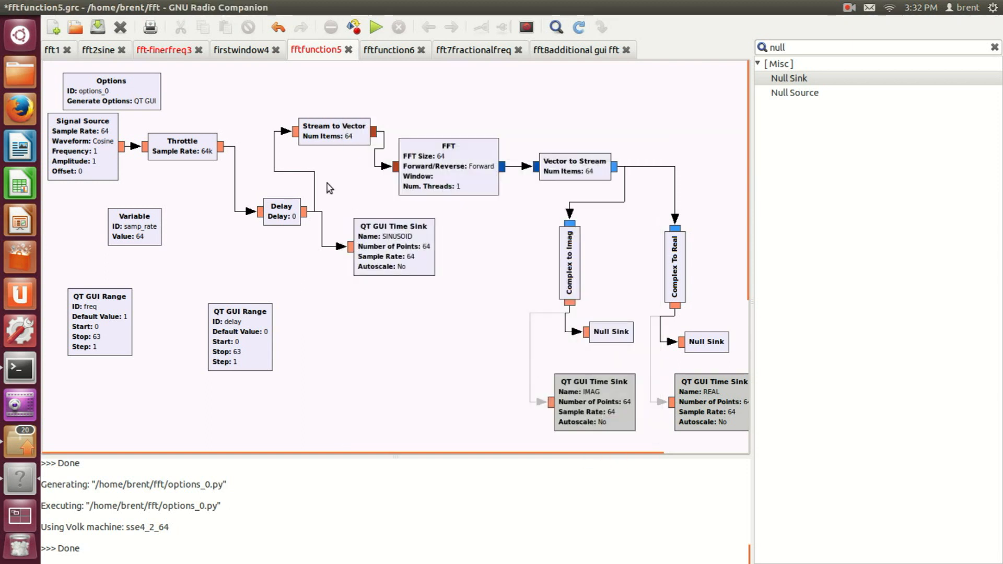
left_click(339, 136)
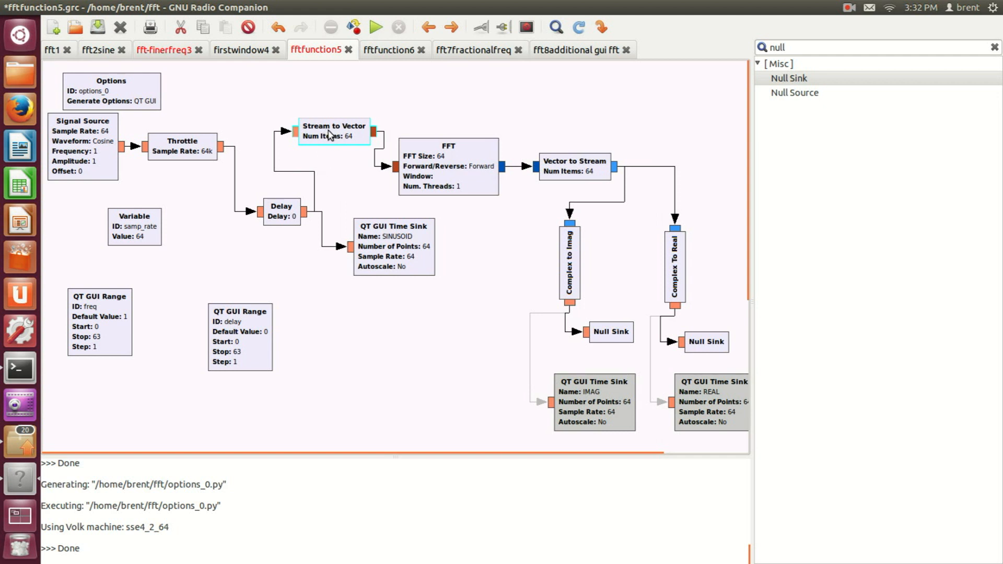
double_click(331, 136)
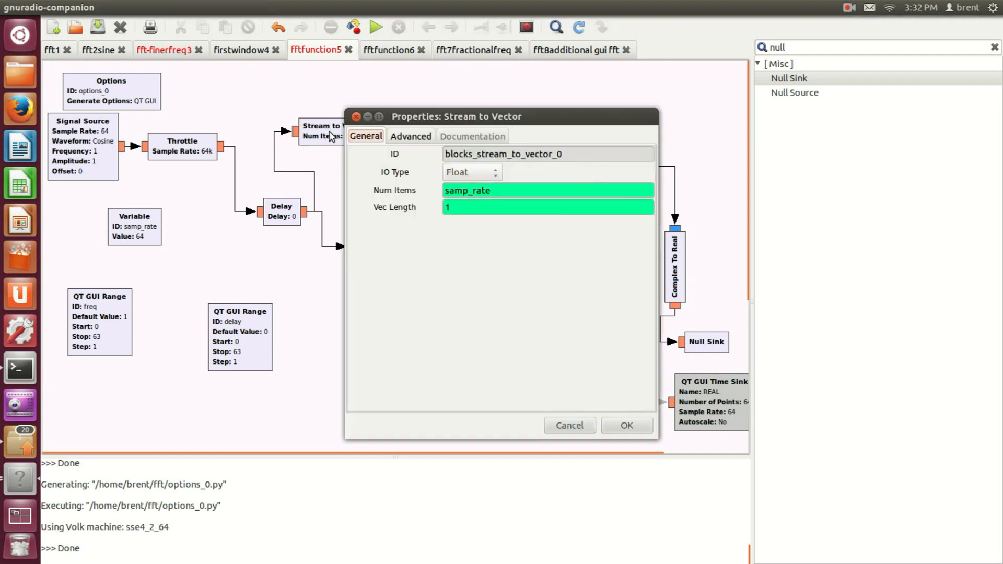
left_click(495, 191)
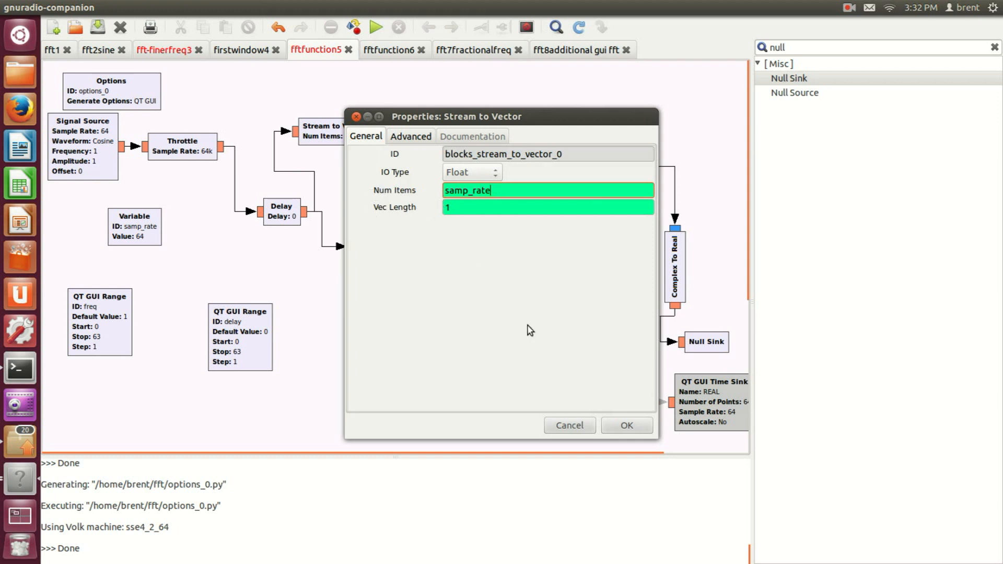
left_click(643, 423)
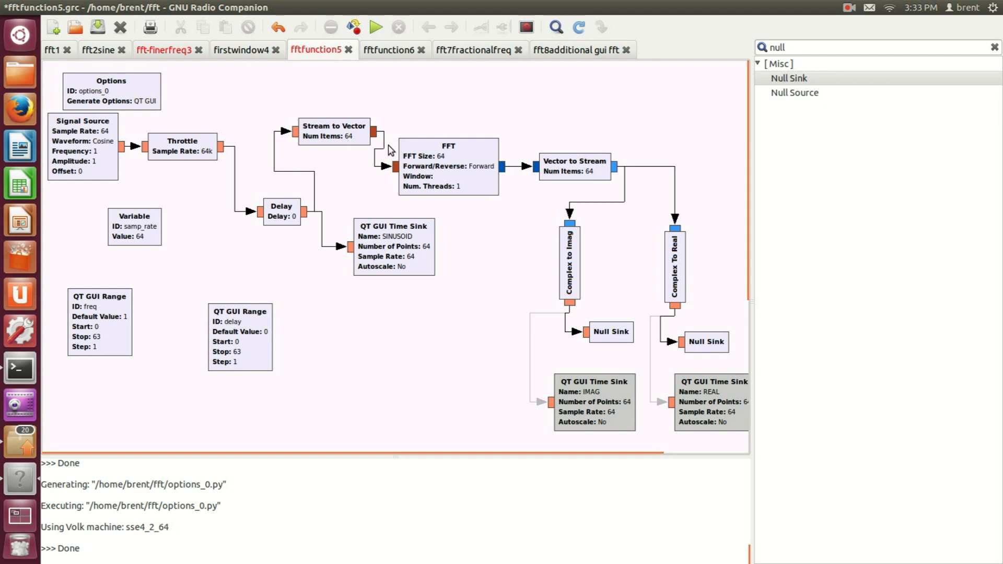
double_click(458, 169)
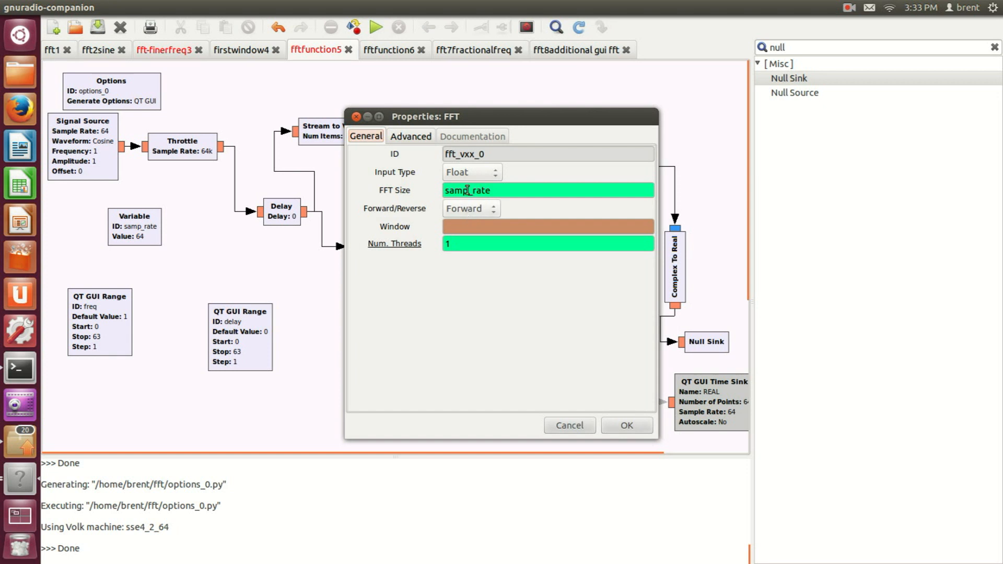
left_click(627, 427)
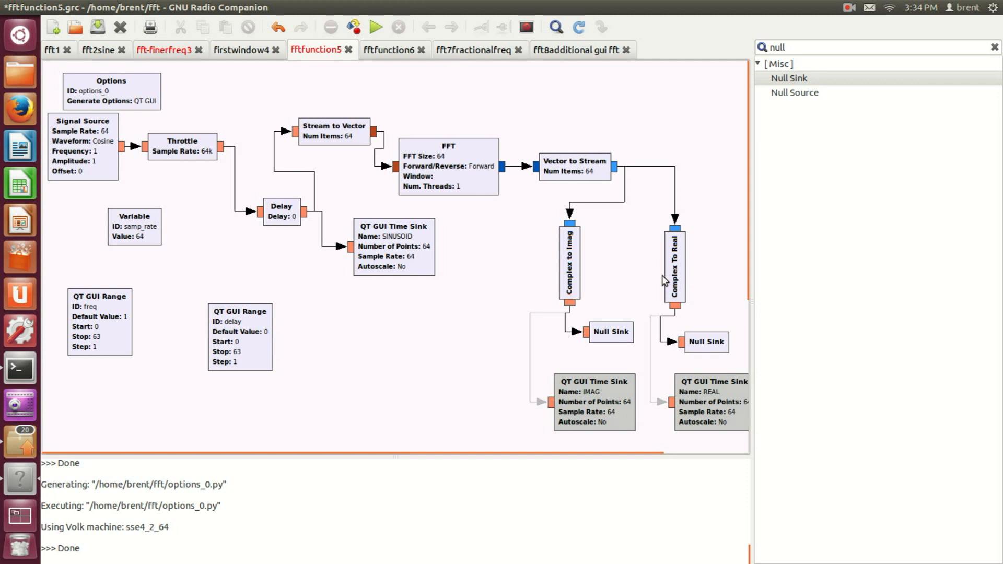
Step: Shift the disabled IMAG and REAL time sinks slightly left so that both fit in the visible flowgraph area
left_click(605, 405)
left_click(692, 398)
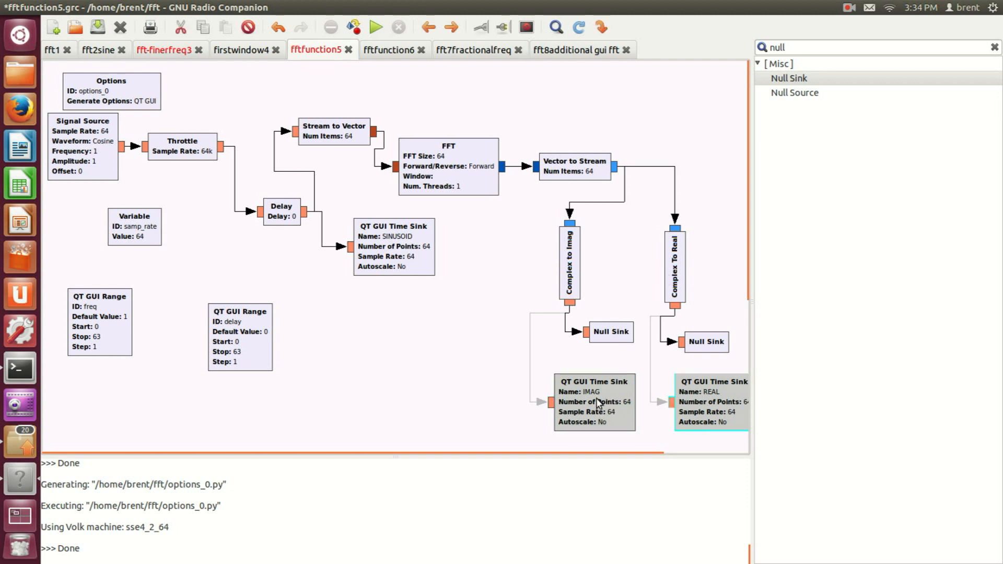
left_click_drag(598, 400, 578, 402)
left_click_drag(704, 407, 683, 408)
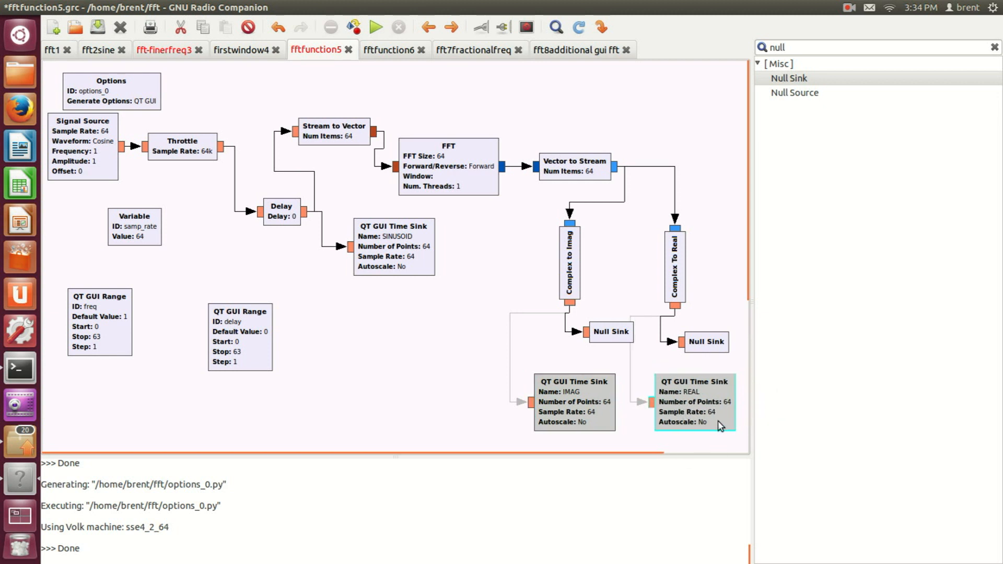
Step: Enable the REAL and IMAG QT GUI Time Sinks
left_click(576, 401)
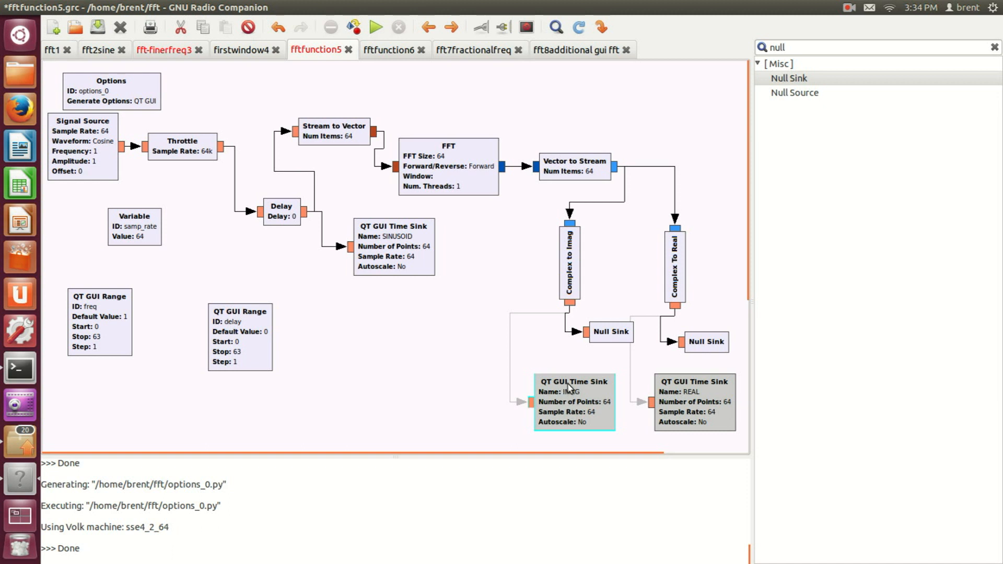
right_click(687, 397)
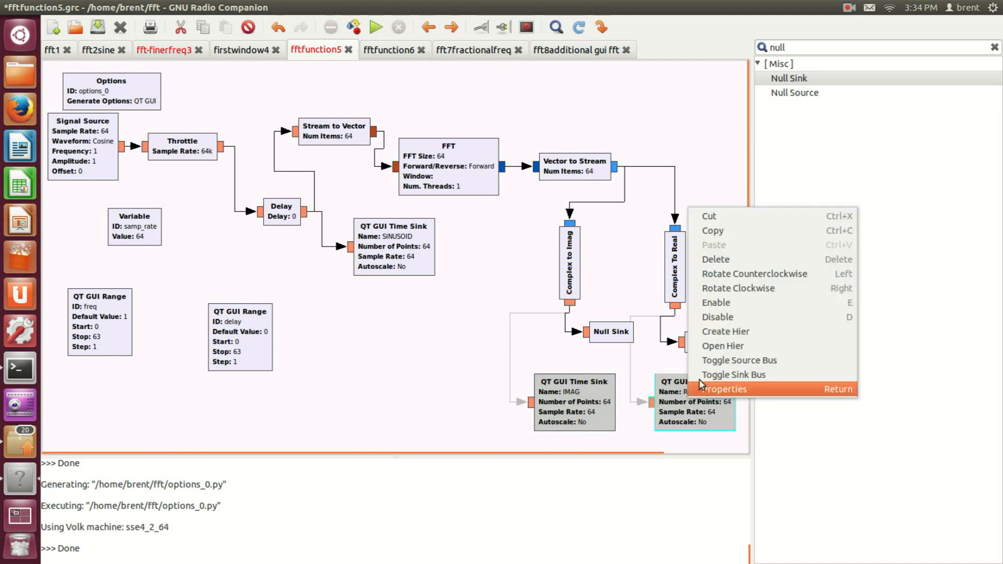
left_click(709, 304)
right_click(575, 407)
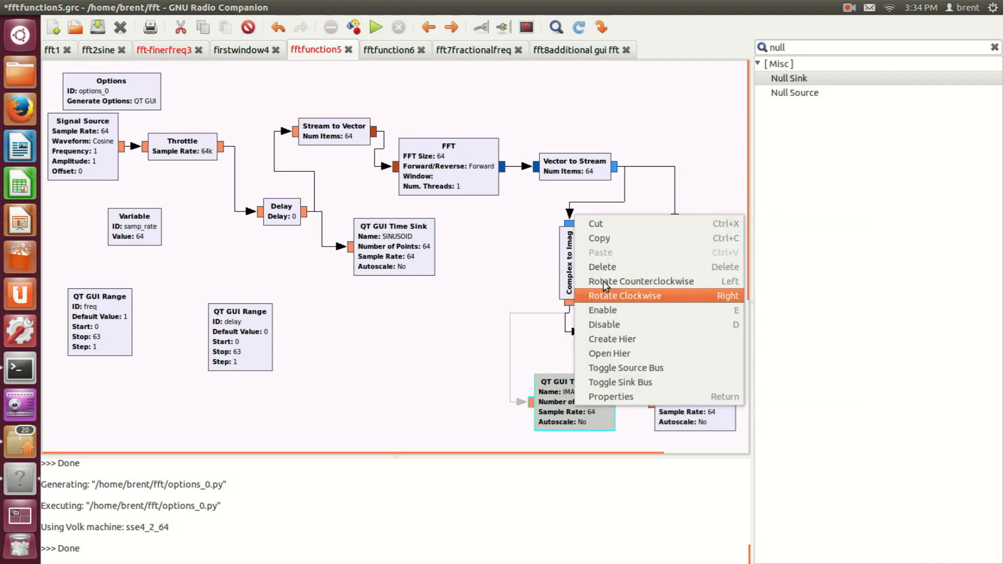
left_click(631, 312)
Step: Delete the Null Sinks attached to the Complex to Imag and Complex To Real blocks
left_click(611, 333)
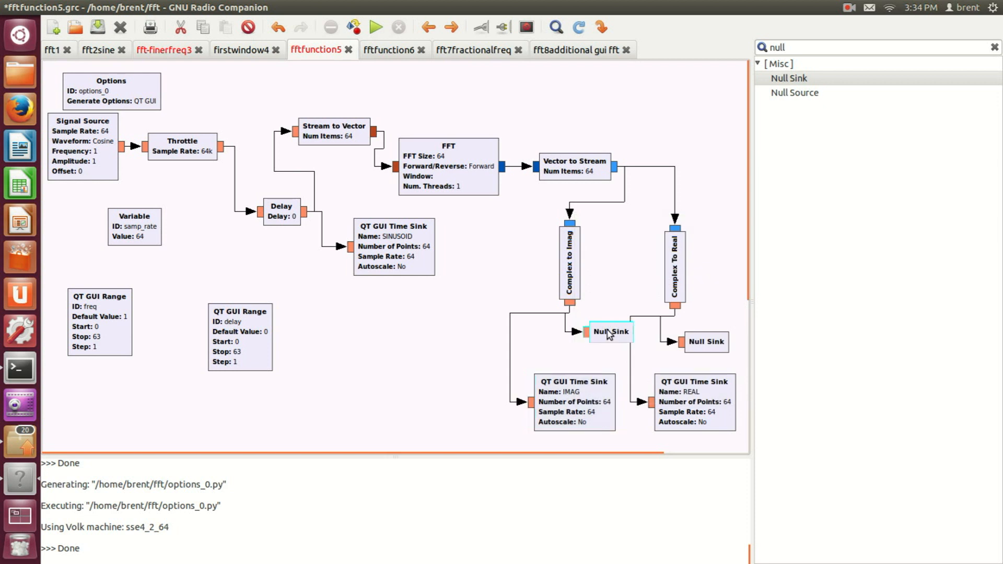
key("Delete")
left_click(698, 343)
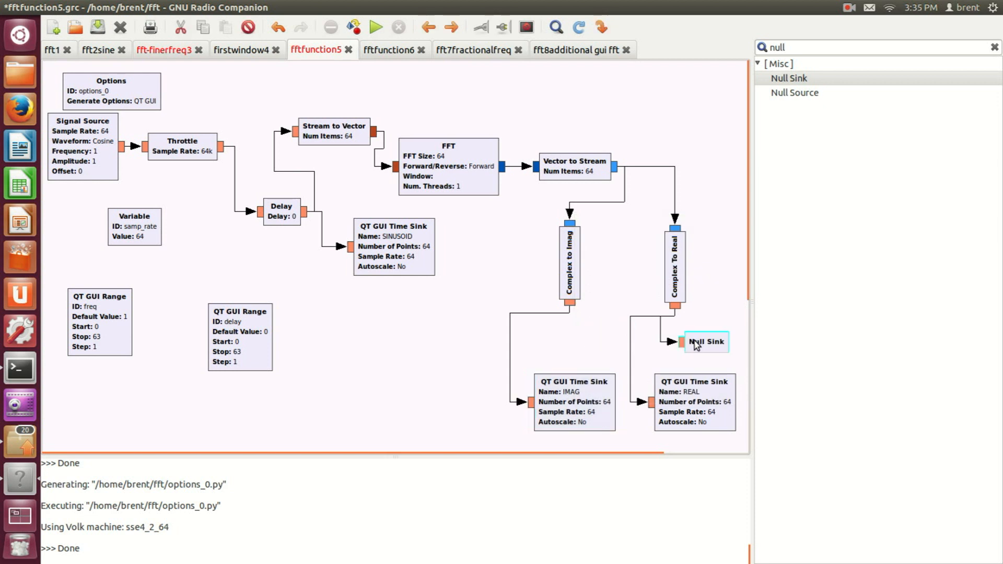
key("Delete")
Step: Disable the SINUSOID QT GUI Time Sink
left_click(384, 250)
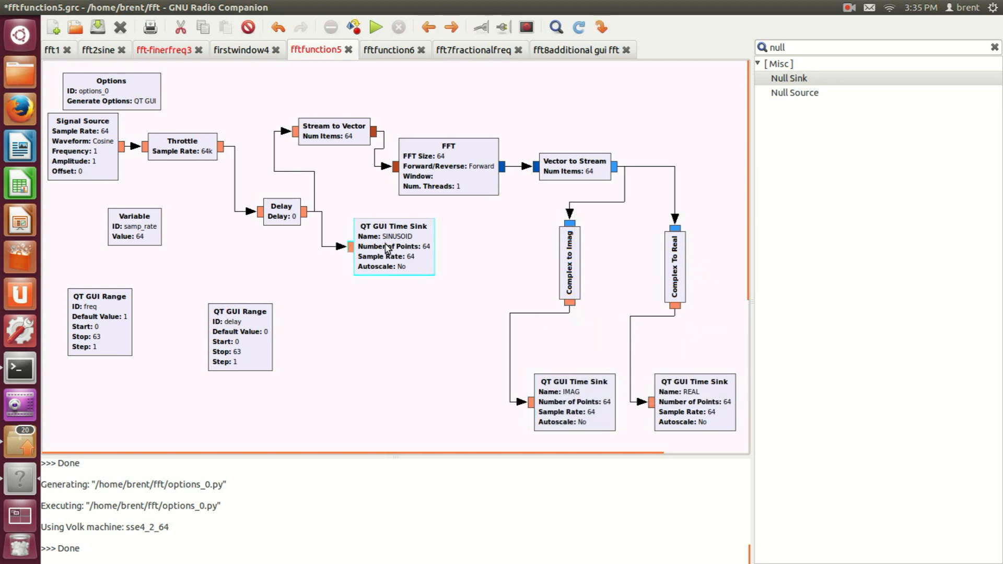
right_click(386, 245)
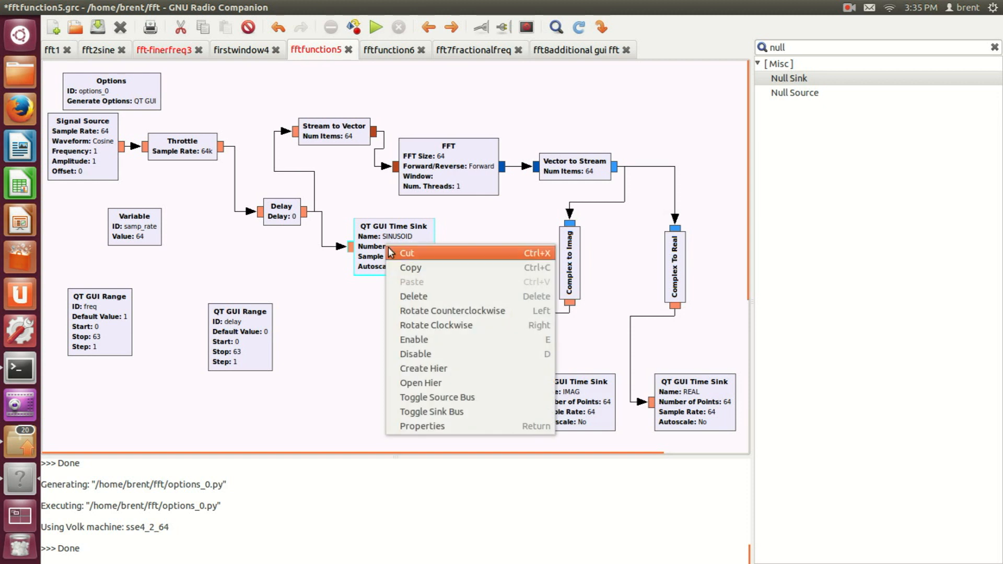
left_click(416, 354)
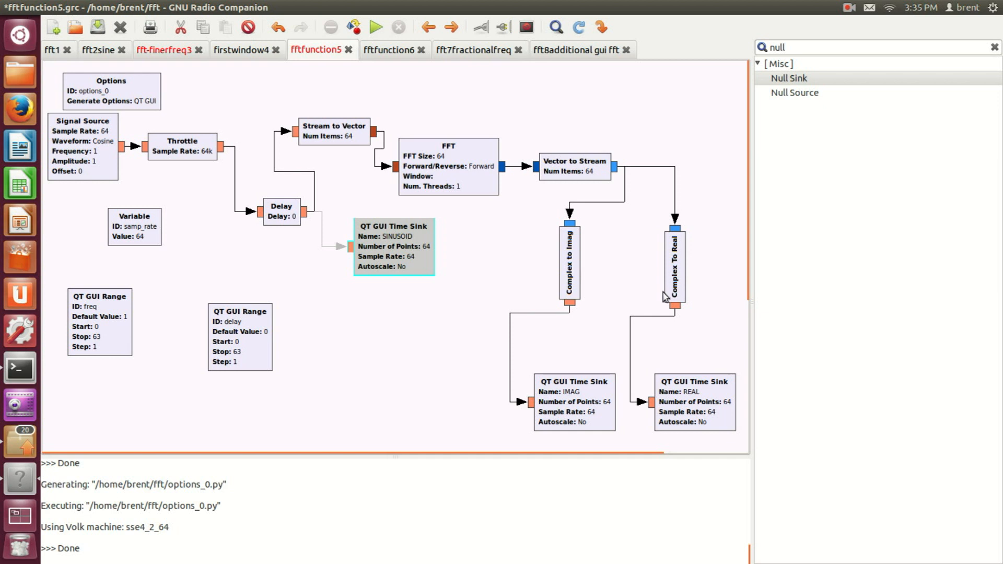
Step: Delete the connection into the IMAG time sink and reconnect the sink to the Complex to Imag output
left_click(551, 409)
left_click(695, 392)
left_click(592, 401)
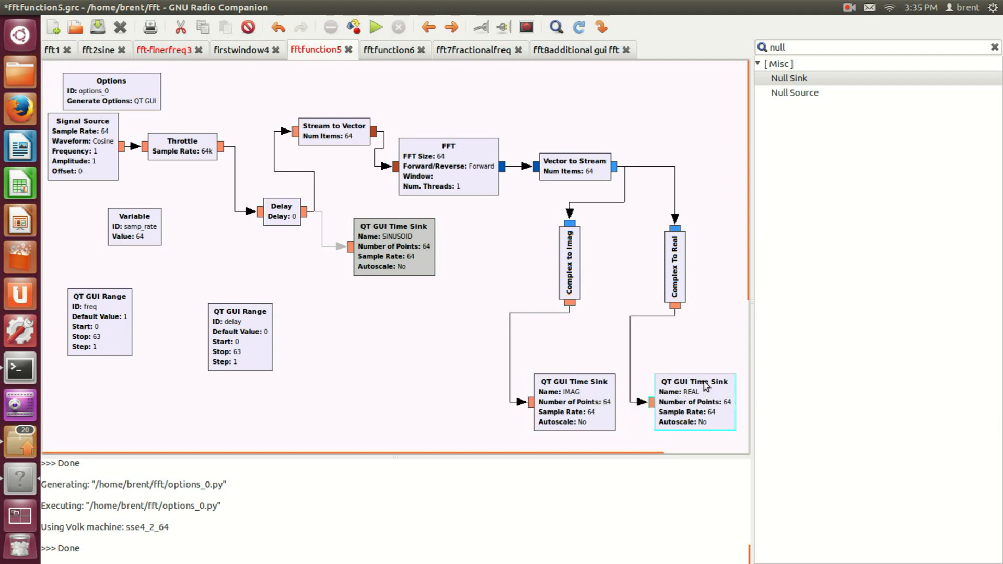
left_click(511, 390)
key("Delete")
left_click(570, 303)
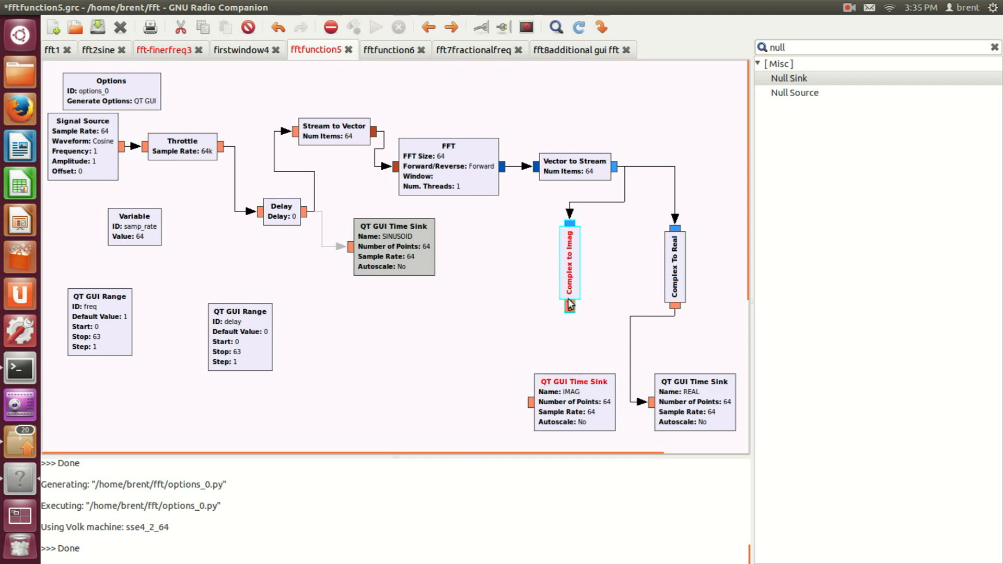
left_click(531, 402)
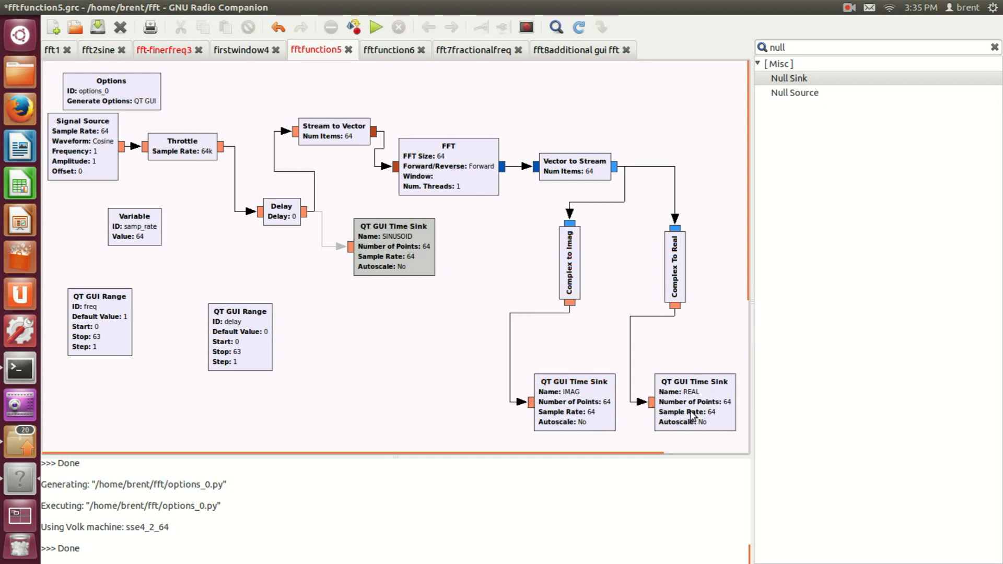
Step: Run the flowgraph, view the IMAG and REAL plots, zoom into the REAL plot, and close the plot window
left_click(375, 29)
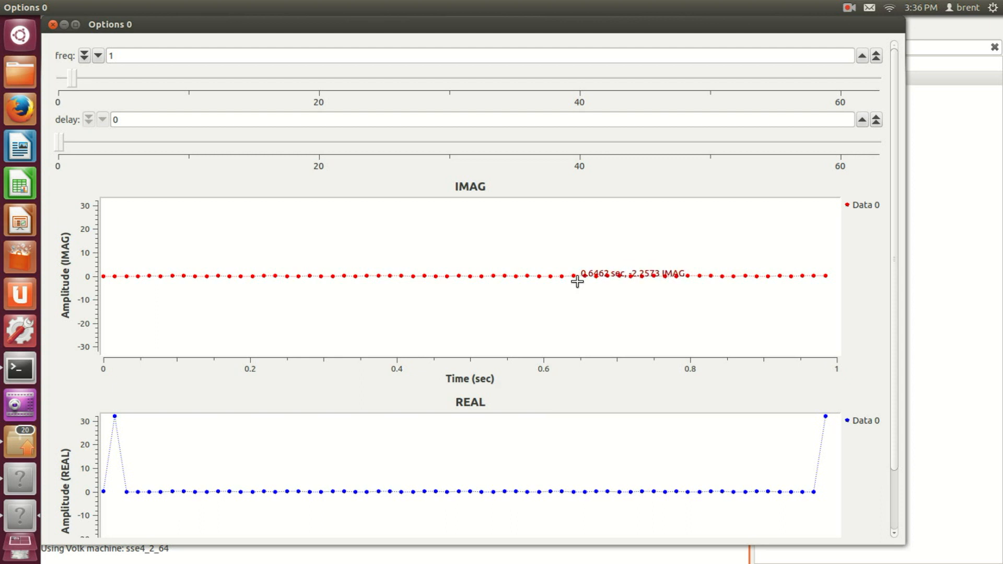
left_click_drag(515, 470, 522, 480)
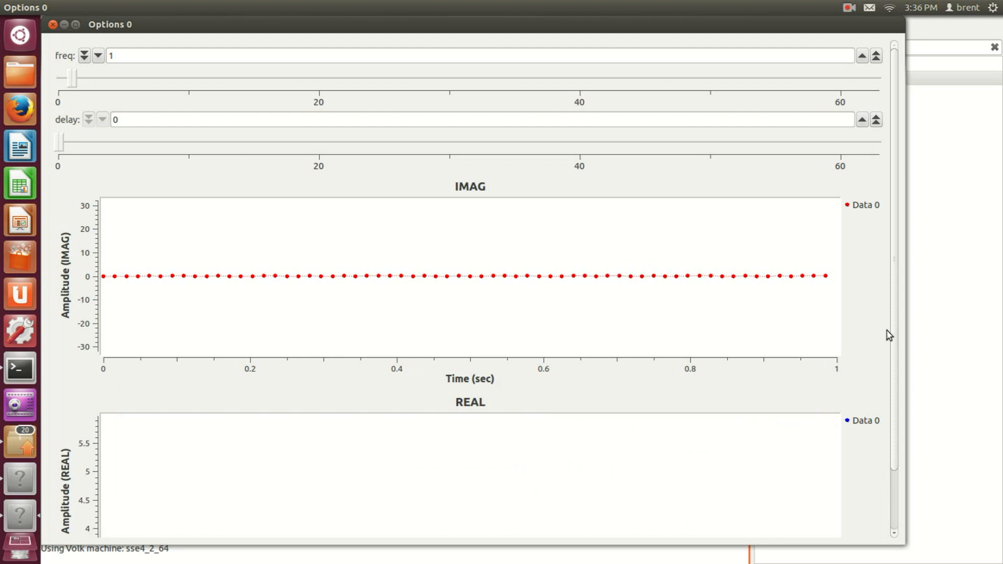
left_click(54, 25)
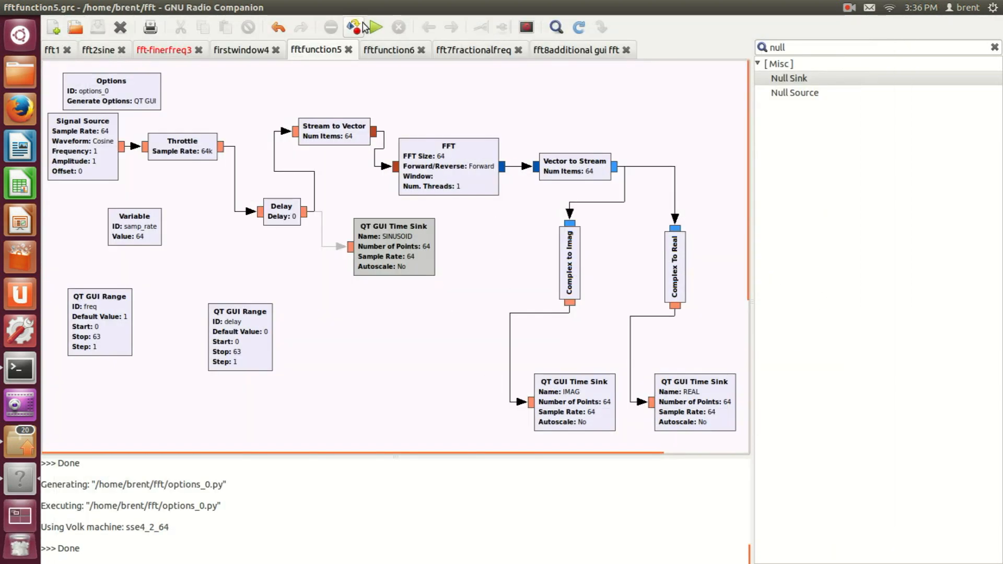
Step: Run the flowgraph again and set freq to 10 and delay to 7 to examine the IMAG and REAL peaks
left_click(375, 29)
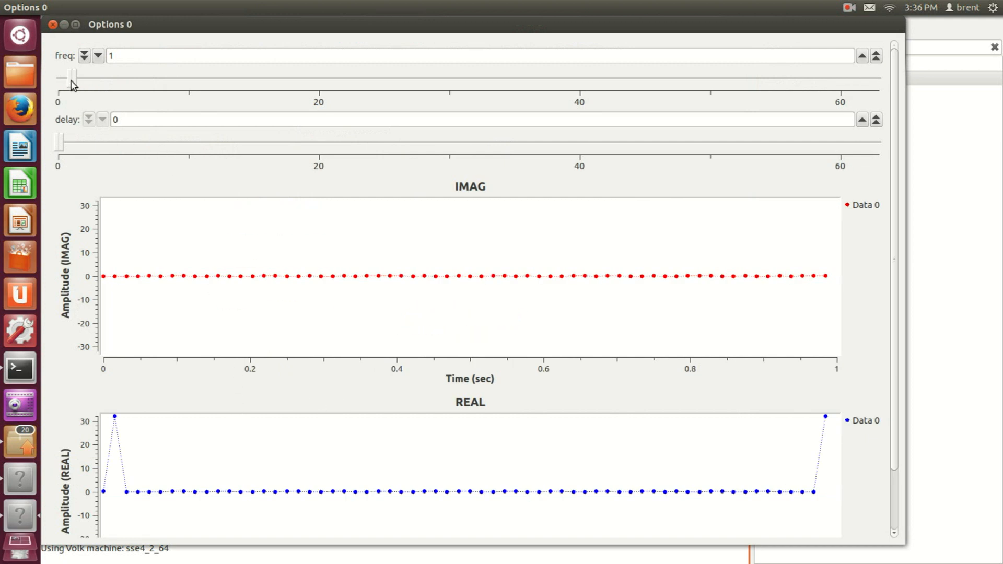
left_click_drag(75, 84, 180, 81)
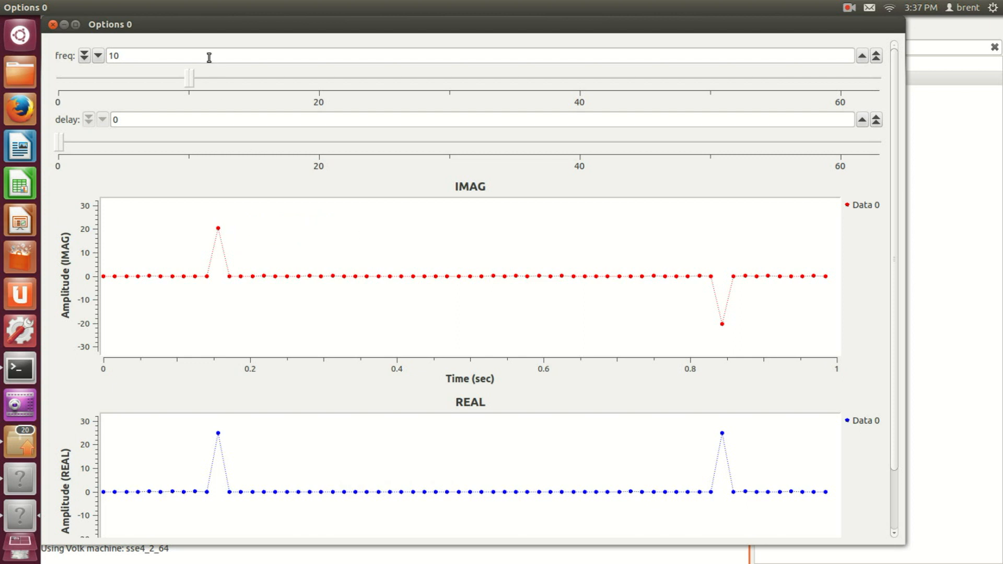
left_click(130, 56)
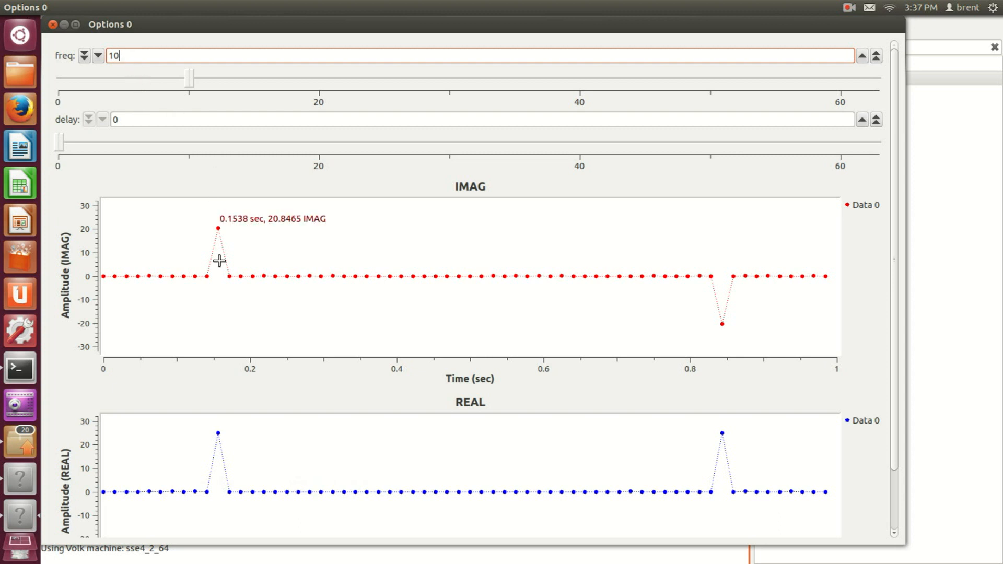
left_click_drag(63, 145, 151, 155)
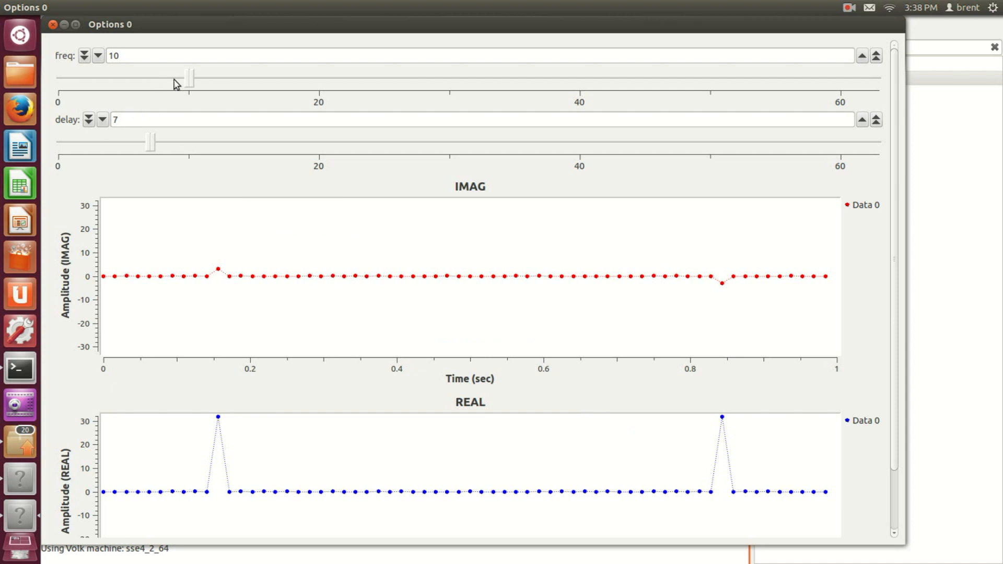
Step: Lower freq to 3 and on to 1, and return delay to 0 to compare the FFT plots
left_click_drag(152, 85, 102, 82)
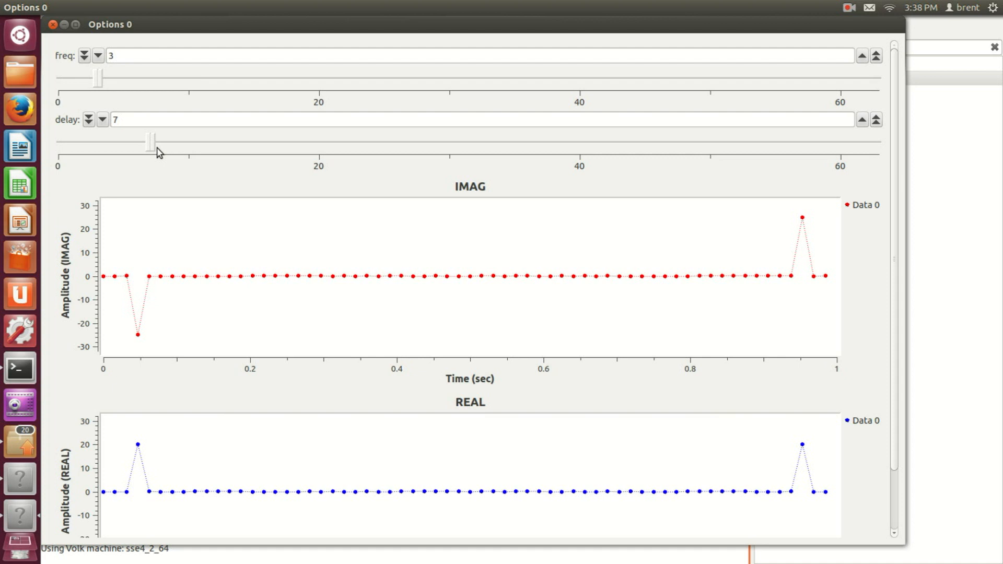
left_click_drag(100, 81, 77, 81)
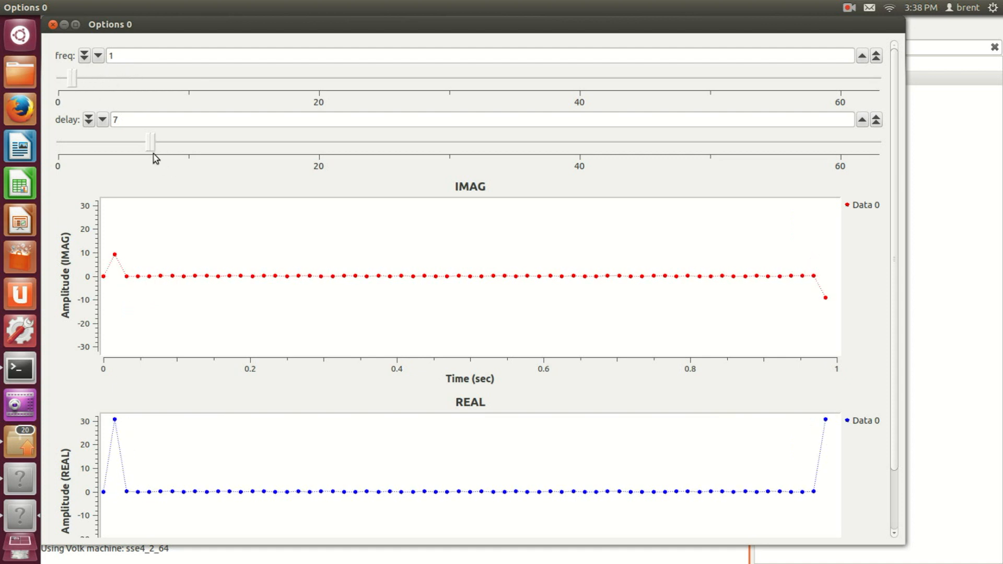
left_click_drag(152, 142, 59, 141)
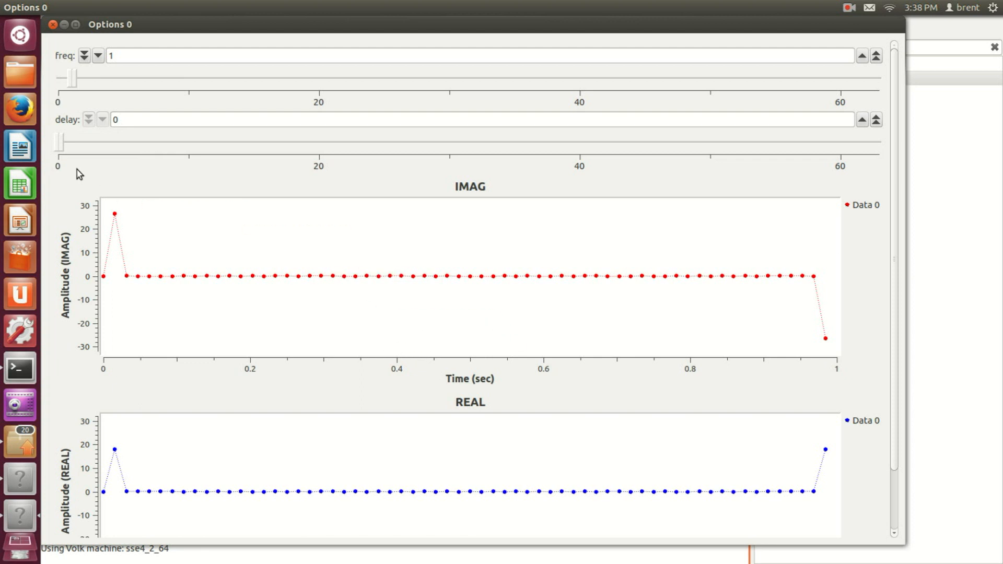
Step: Set delay to 10 to examine the REAL peak, and raise freq to 2 with delay 7
left_click_drag(59, 146, 186, 157)
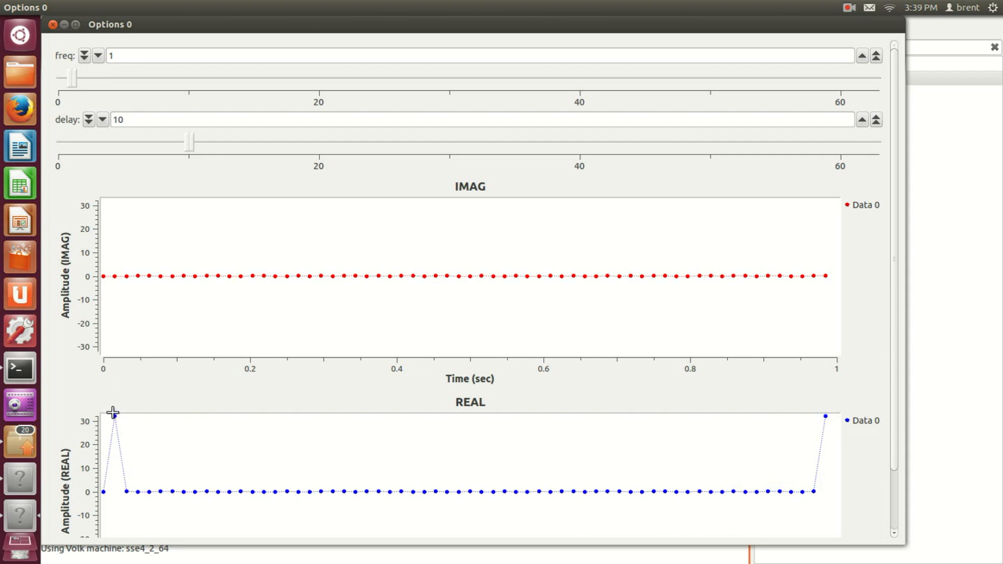
mouse_move(115, 415)
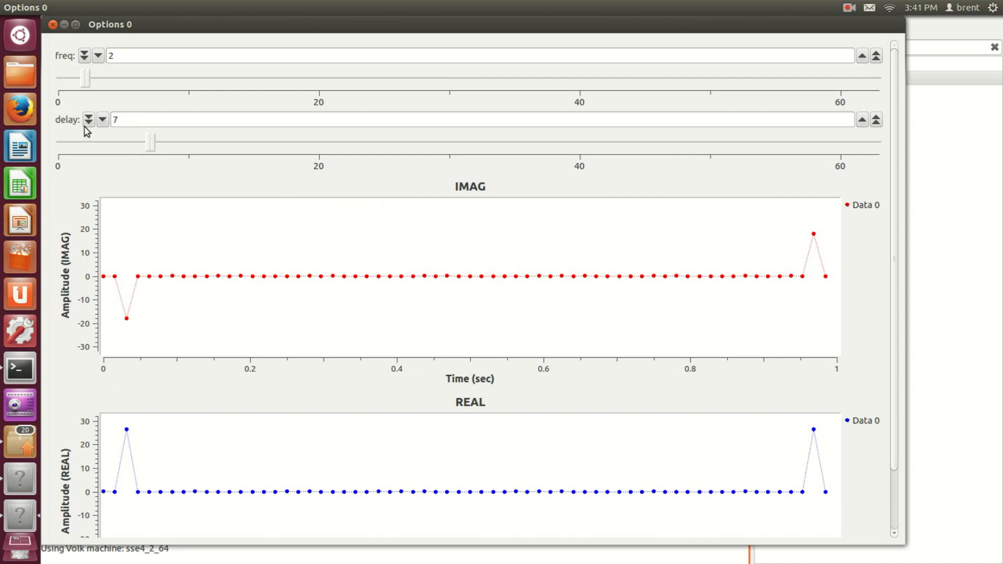
mouse_move(81, 86)
left_mouse_down()
mouse_move(145, 84)
mouse_move(89, 85)
left_mouse_up()
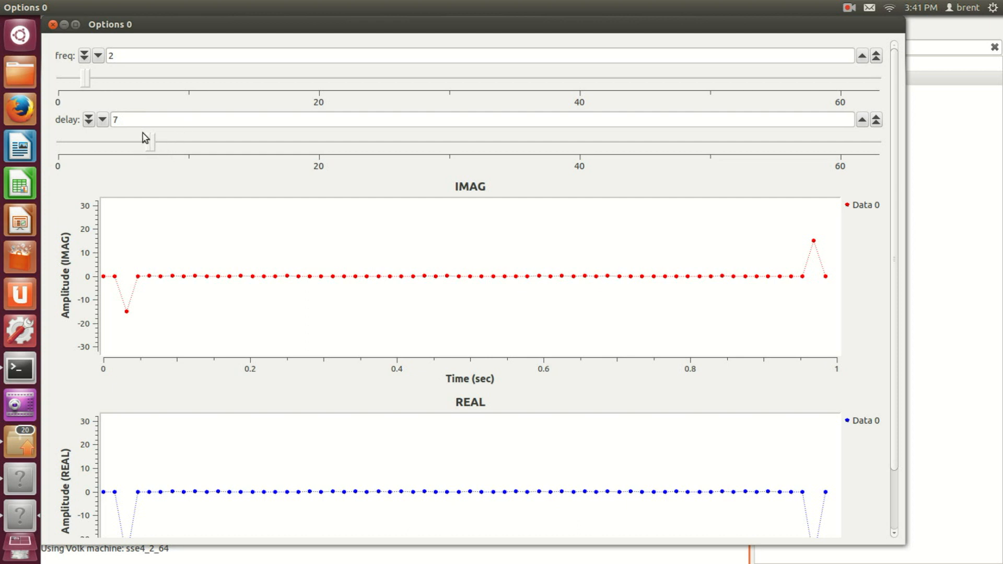
Step: Lower delay to 5 and freq to 1, and maximize the plot window
left_click_drag(139, 147, 119, 150)
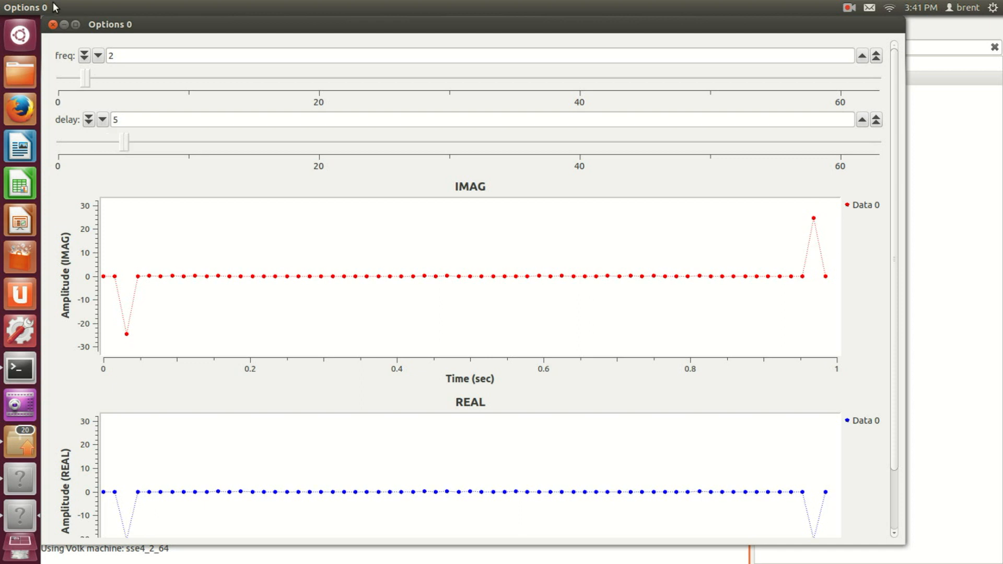
left_click_drag(83, 86, 79, 95)
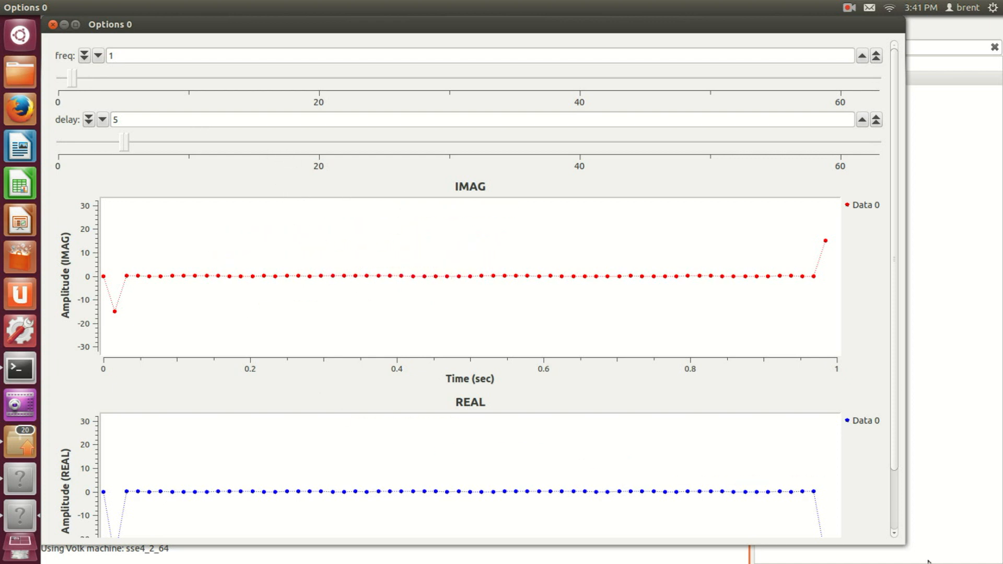
left_click_drag(878, 545, 878, 562)
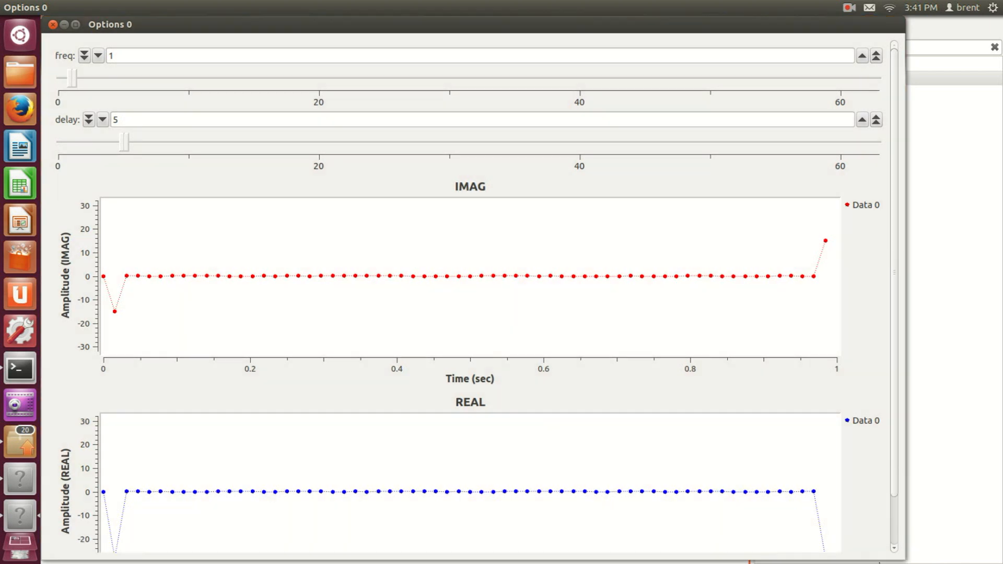
double_click(820, 27)
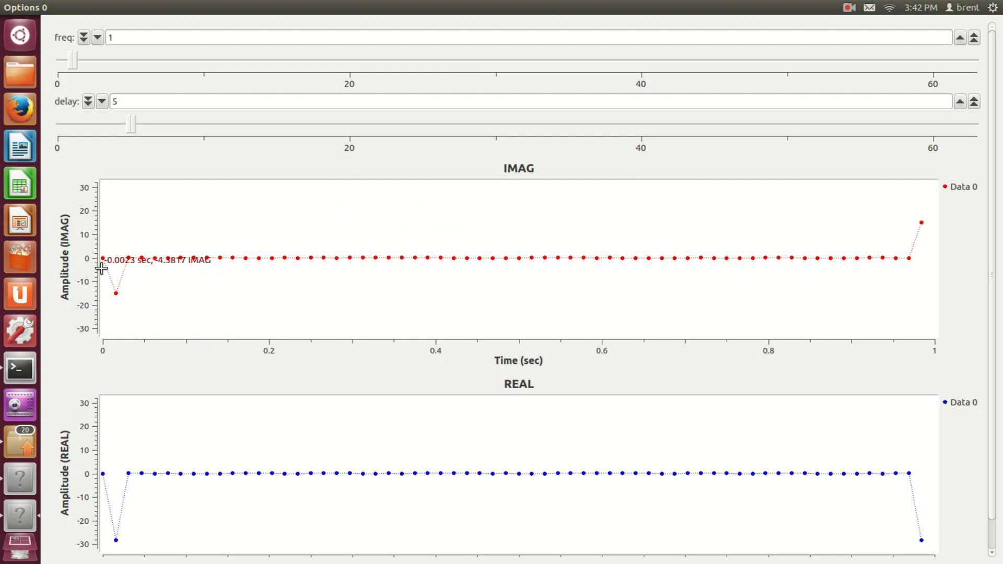
Step: Move delay to 10, up to 11 and back to 10 to examine the IMAG and REAL peaks
left_click_drag(155, 126, 209, 128)
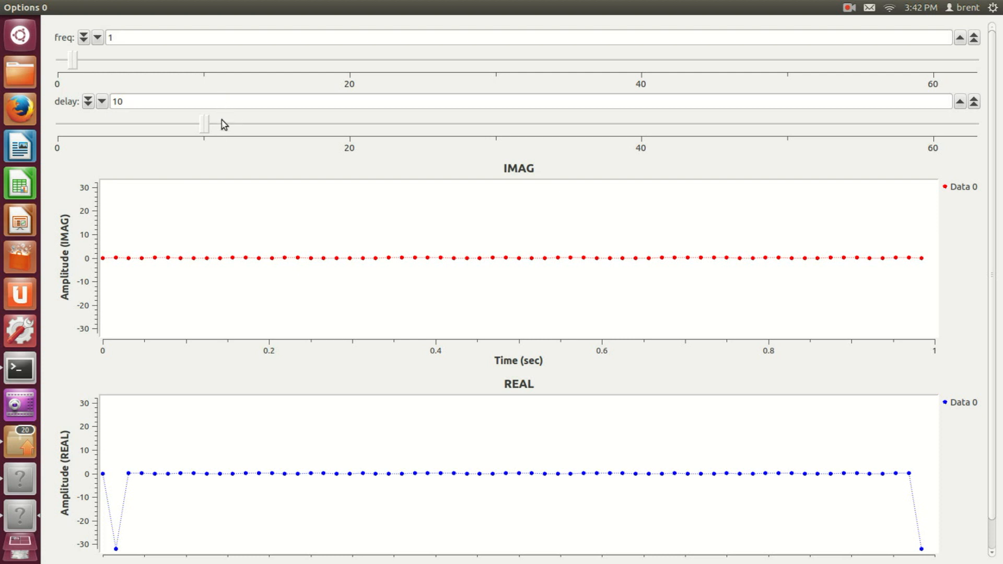
left_click_drag(206, 122, 228, 147)
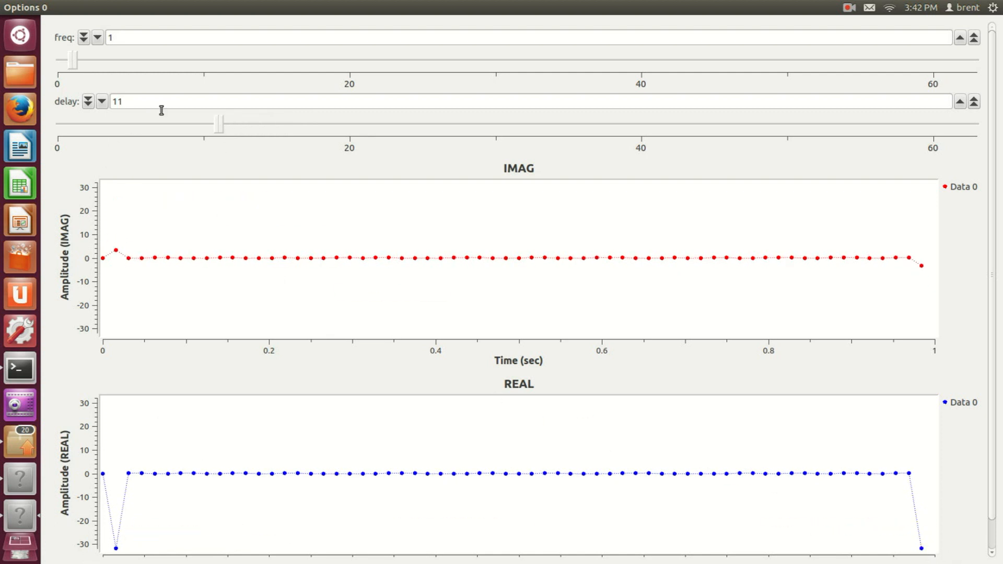
left_click_drag(226, 124, 203, 131)
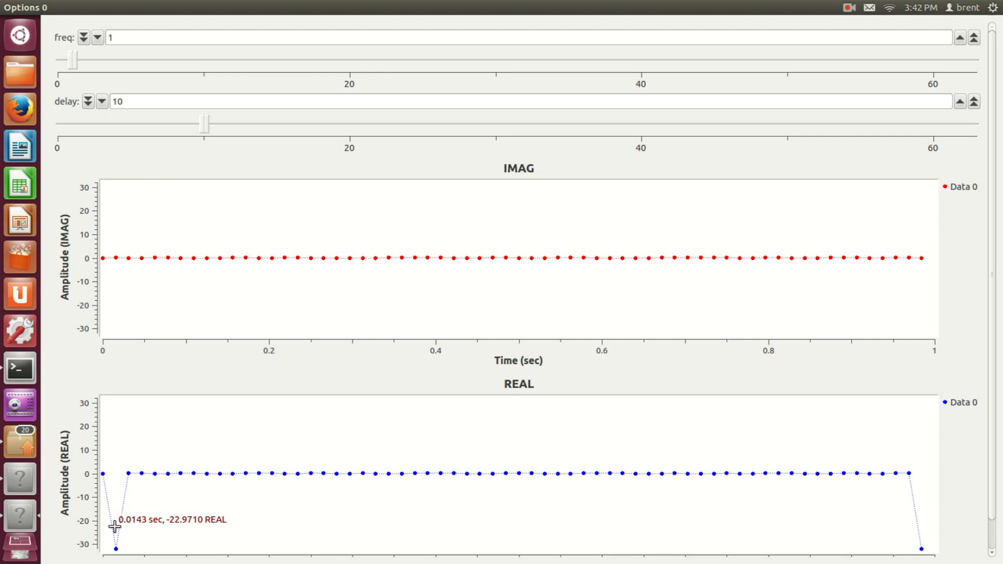
Step: Lower delay to 2, raise it to 59, and adjust it to 58 to examine the negative IMAG peak
left_click_drag(194, 128, 50, 138)
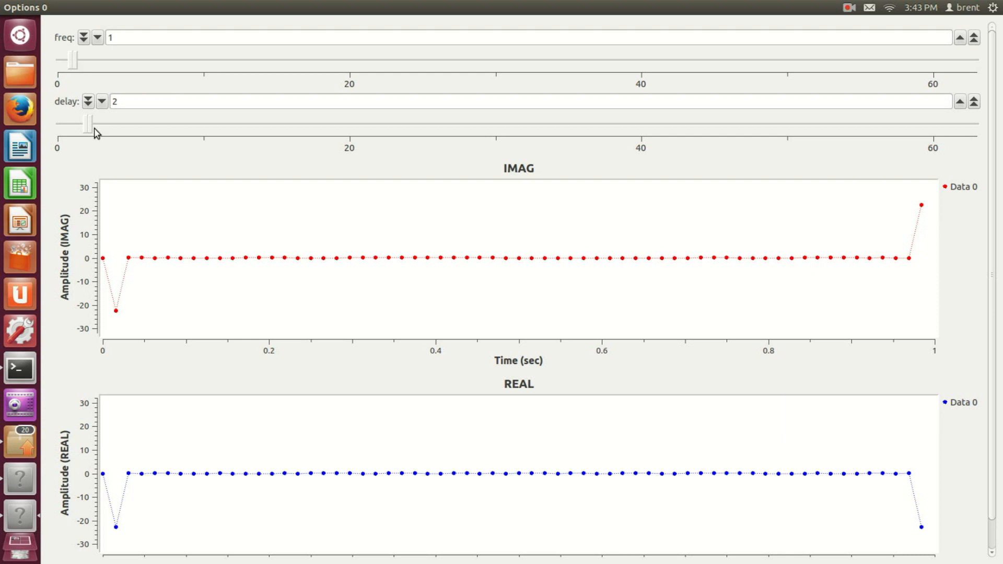
left_click_drag(86, 133, 186, 137)
left_click_drag(345, 142, 930, 149)
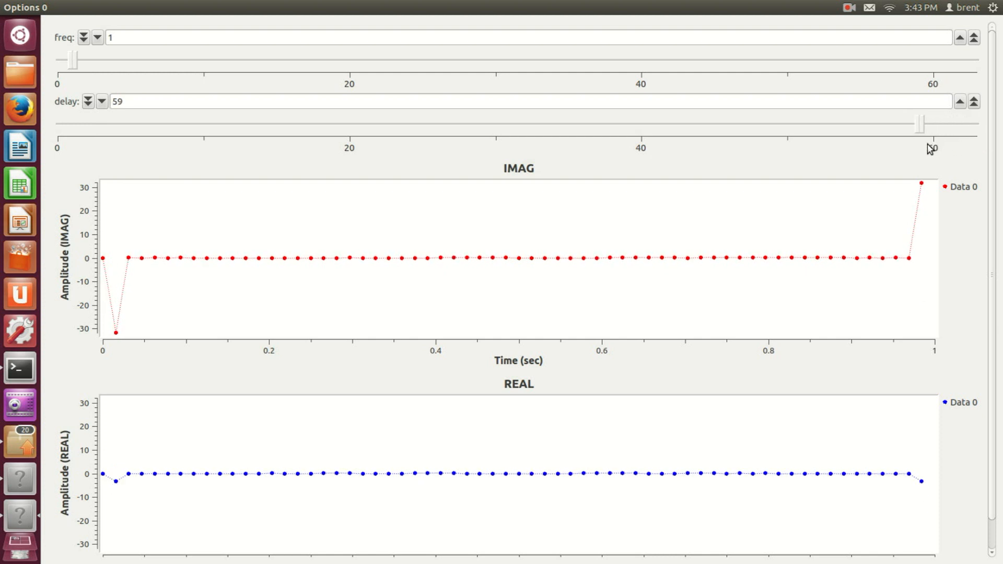
left_click_drag(917, 124, 909, 126)
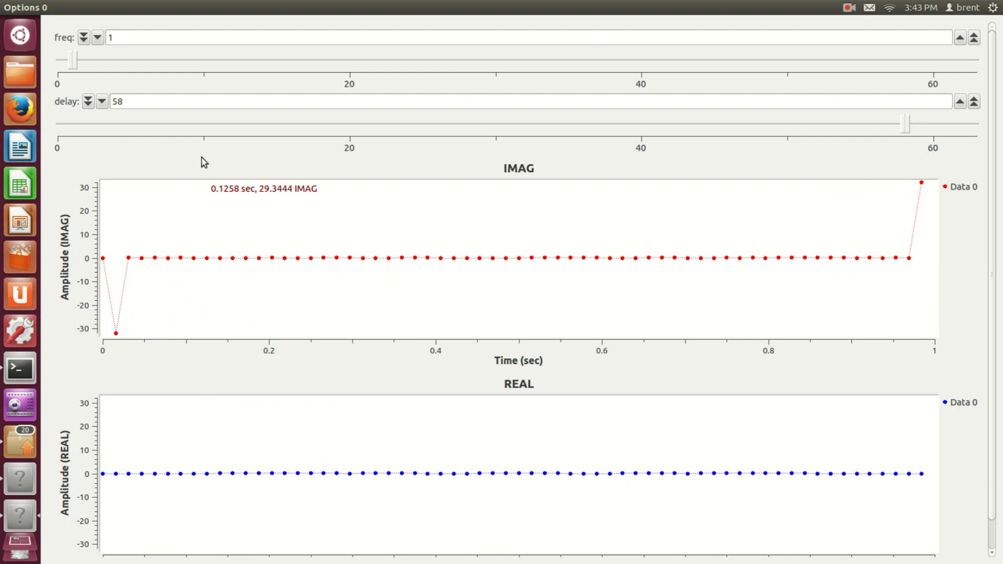
Step: Lower delay through 42, 26 and 10 to compare the plots, raise it again, and close the plot window
left_click_drag(898, 129, 673, 135)
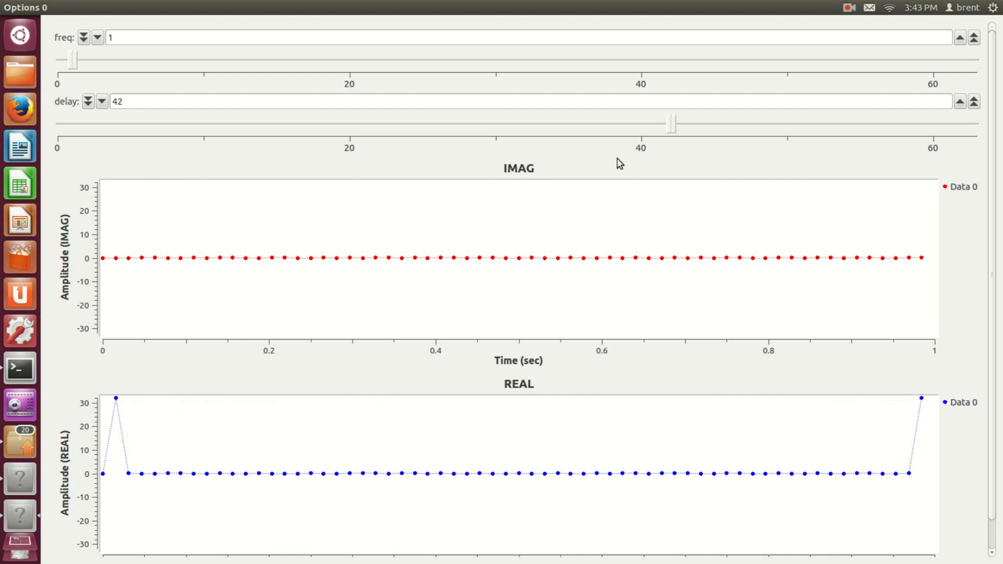
left_click_drag(674, 129, 442, 140)
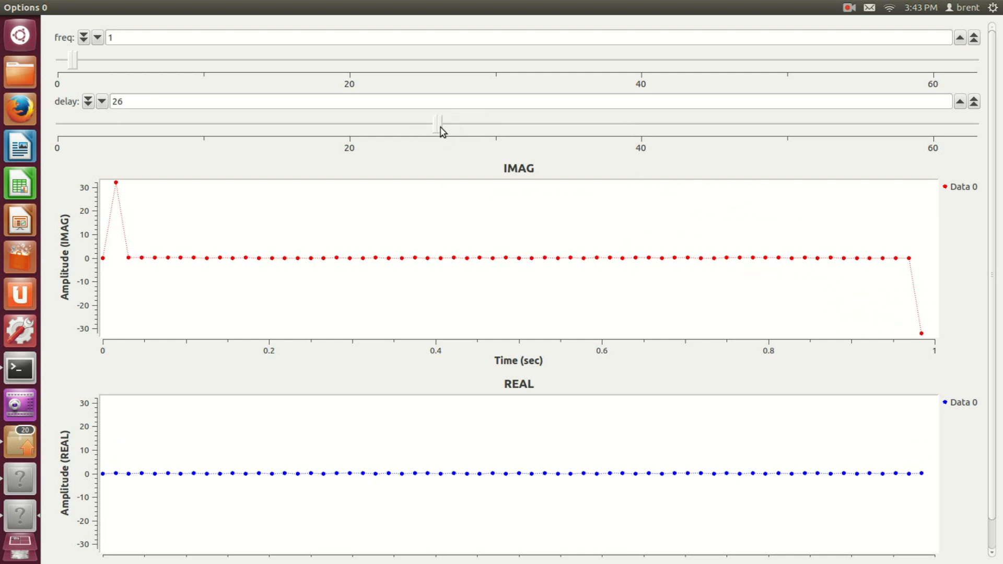
left_click_drag(438, 131, 207, 147)
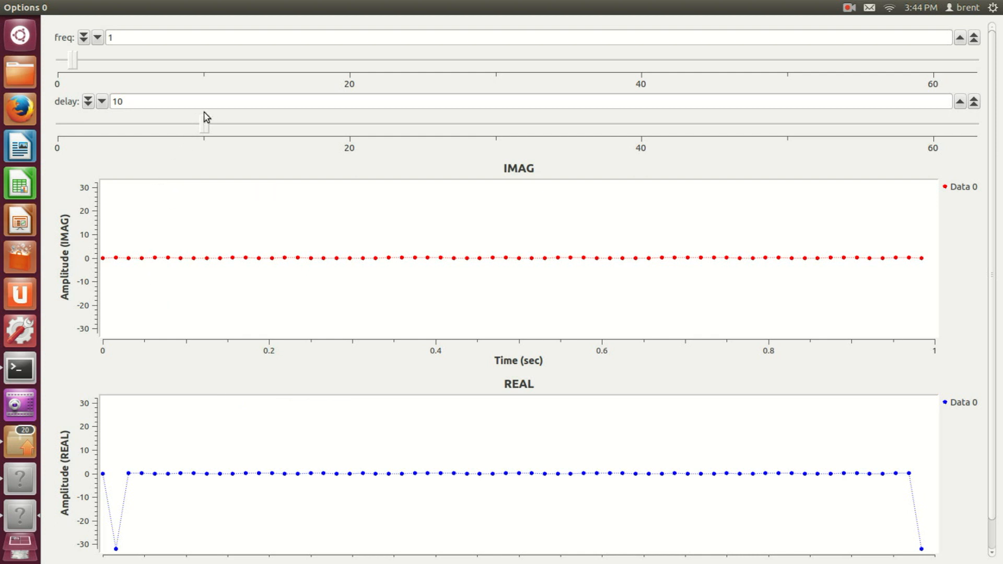
left_click_drag(221, 127, 525, 133)
left_click(10, 7)
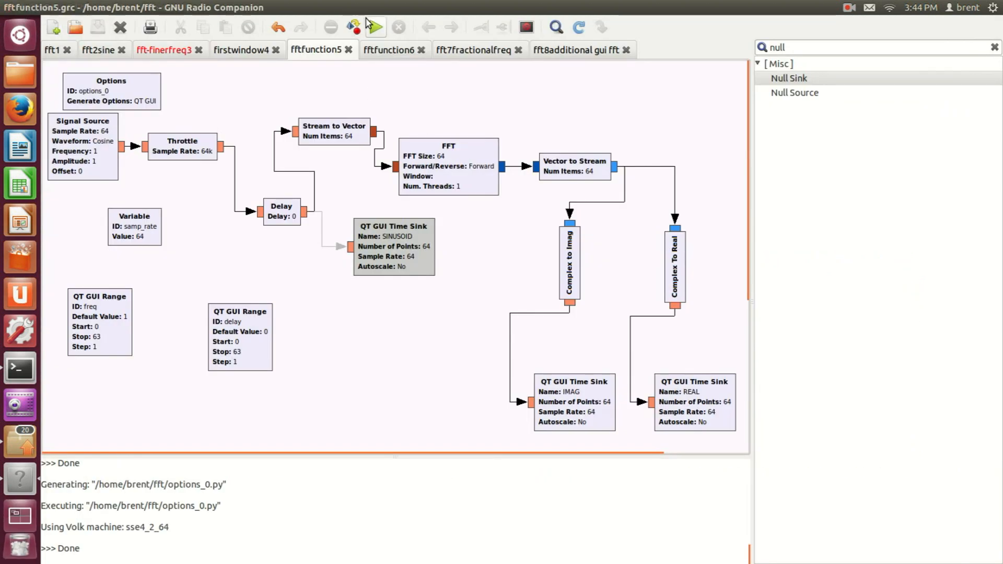
Step: Run the fftfunction6 flowgraph, set delay to about 9, and lower freq to 0
left_click(388, 52)
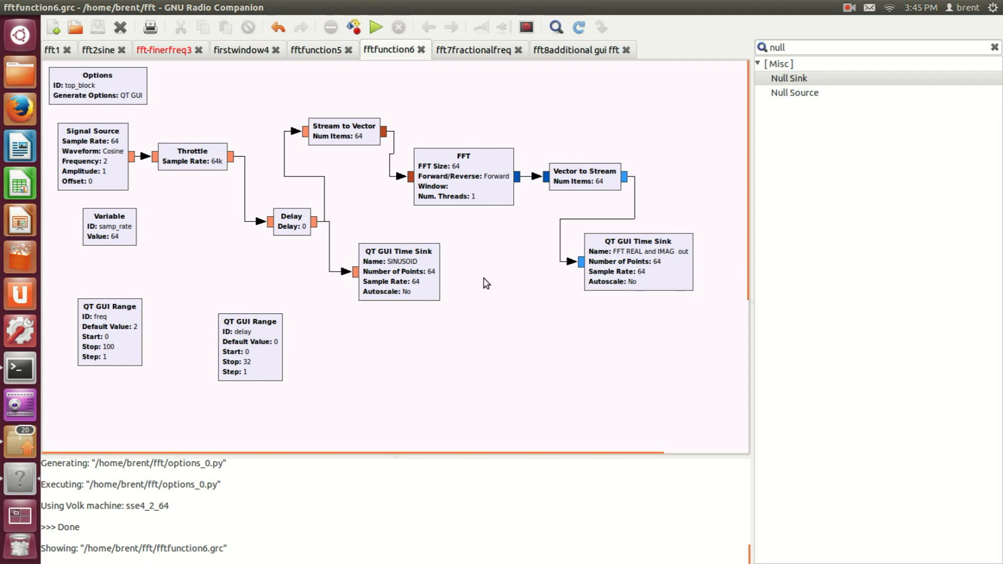
left_click(375, 28)
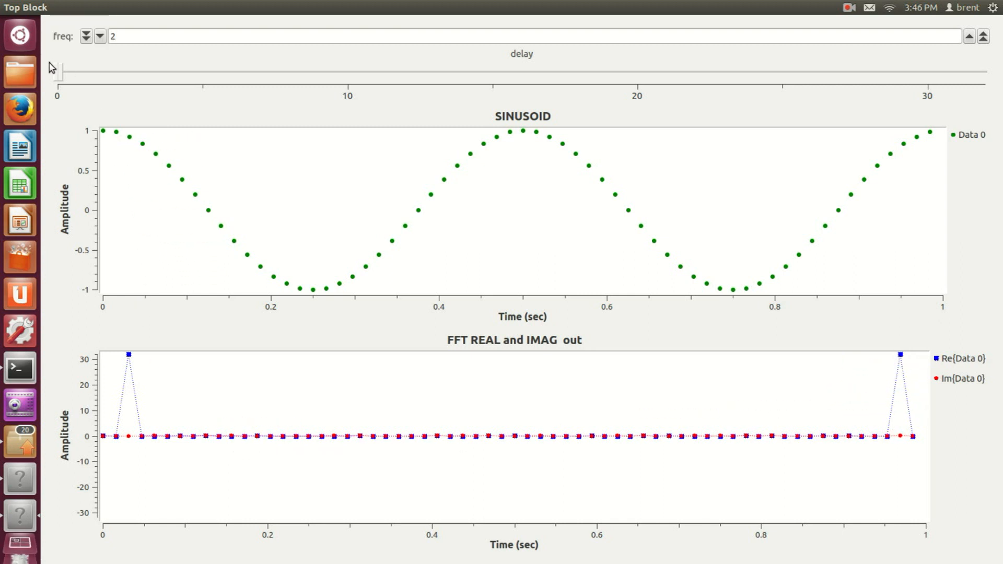
left_click_drag(77, 71, 243, 73)
left_click(101, 38)
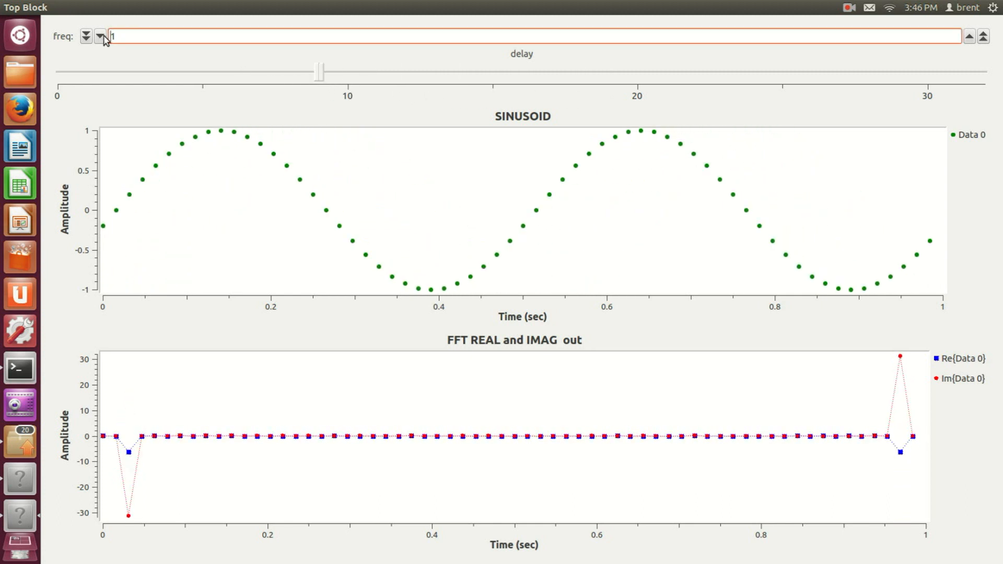
left_click(101, 38)
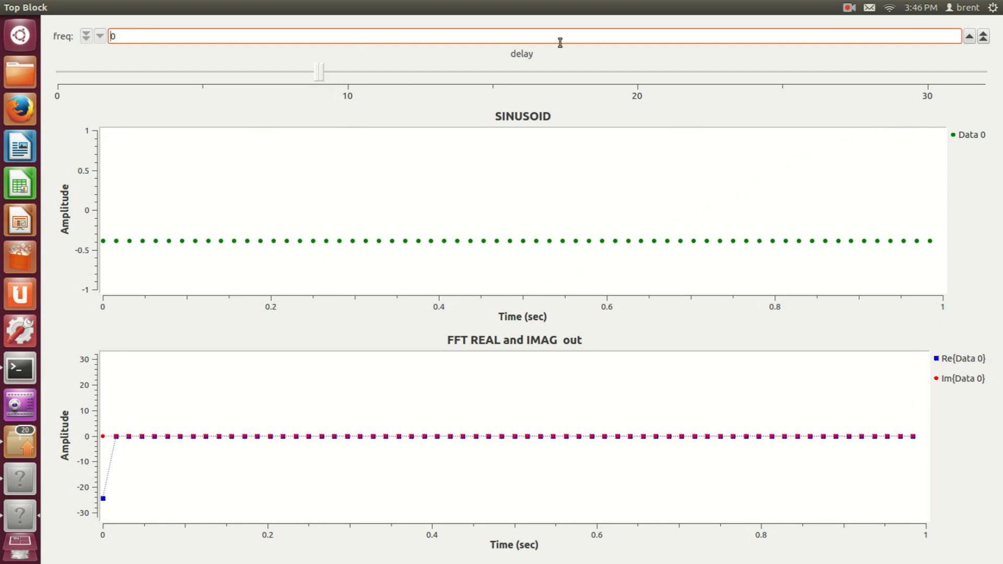
Step: Raise freq in single steps to 11 to observe the SINUSOID and FFT REAL and IMAG out plots
left_click(970, 38)
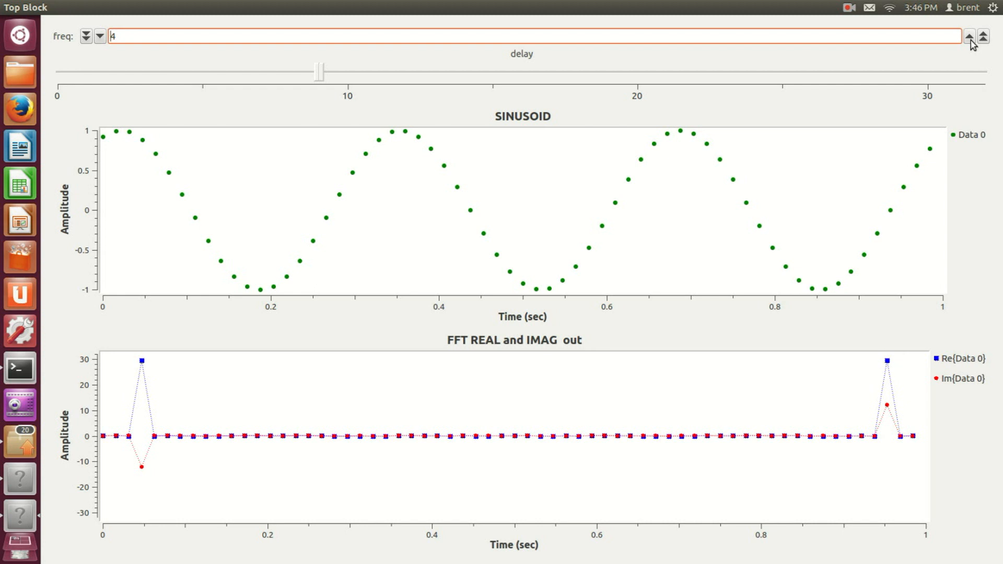
left_click(969, 37)
left_click(969, 37)
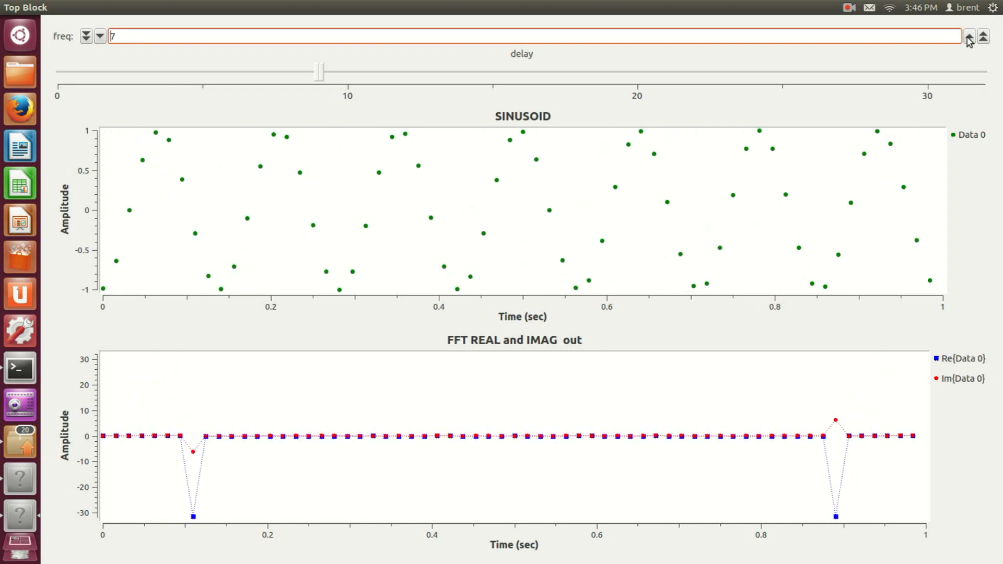
left_click(969, 37)
left_click(970, 37)
left_click(969, 37)
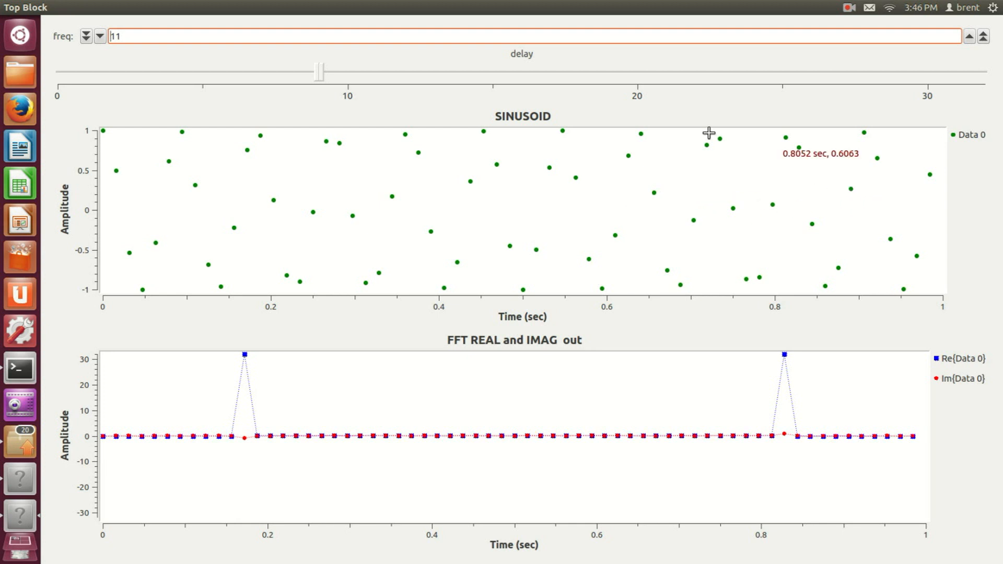
Step: Lower delay to about 3, raise freq to 12, and close the plot window
left_click_drag(320, 73, 167, 75)
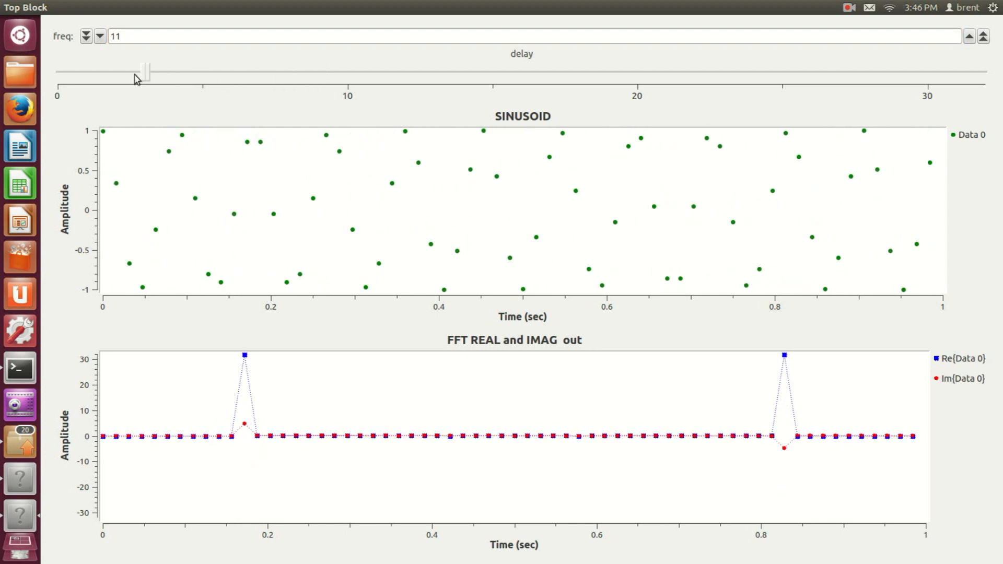
left_click(970, 37)
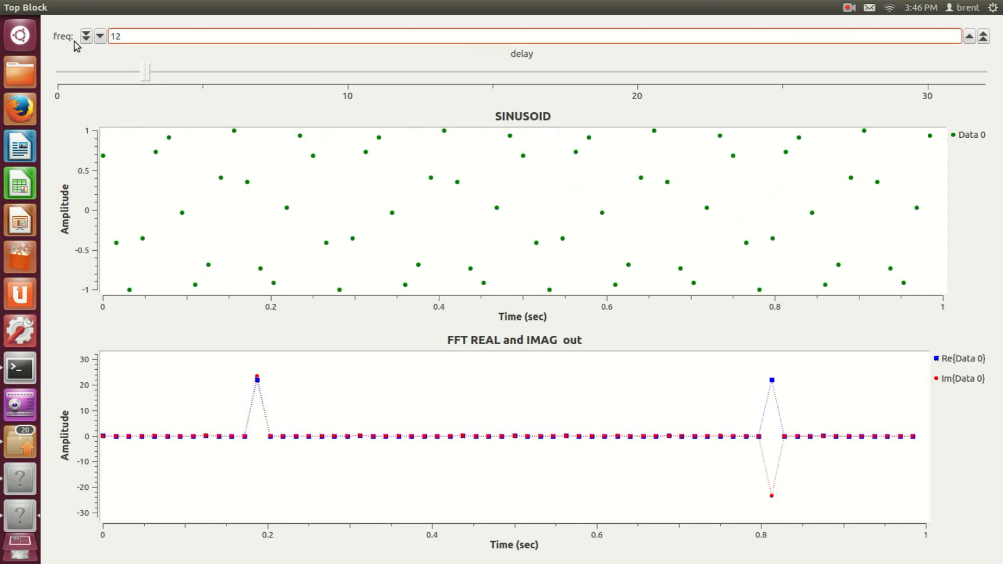
left_click(10, 7)
Step: Move the FFT REAL and IMAG out time sink lower, and compare the flowgraph with fftfunction5
left_click_drag(654, 241, 643, 280)
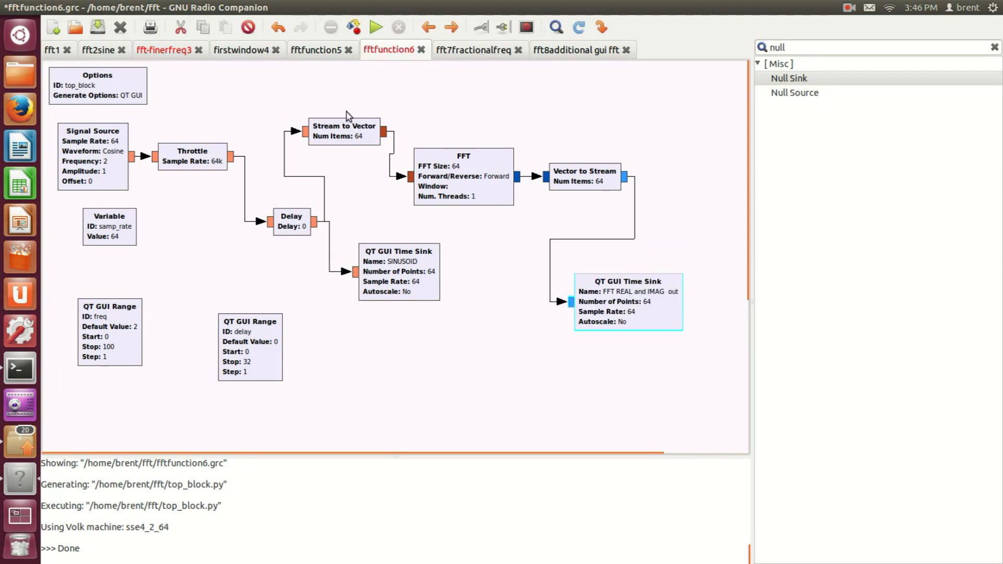
left_click(308, 52)
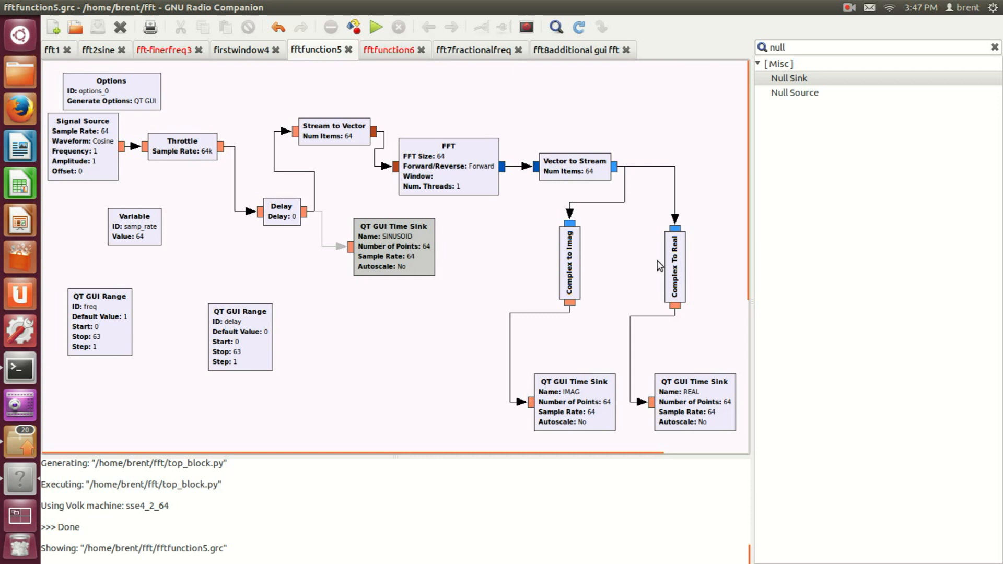
left_click(390, 51)
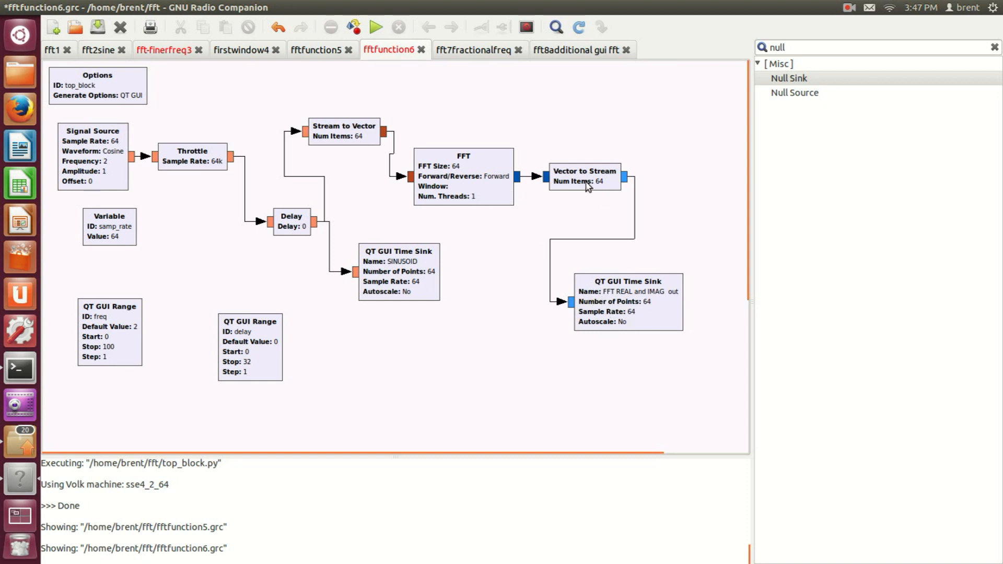
Step: Open the fft7fractionalfreq flowgraph, nudge the Keep M in N block down slightly, and run the flowgraph
left_click(475, 52)
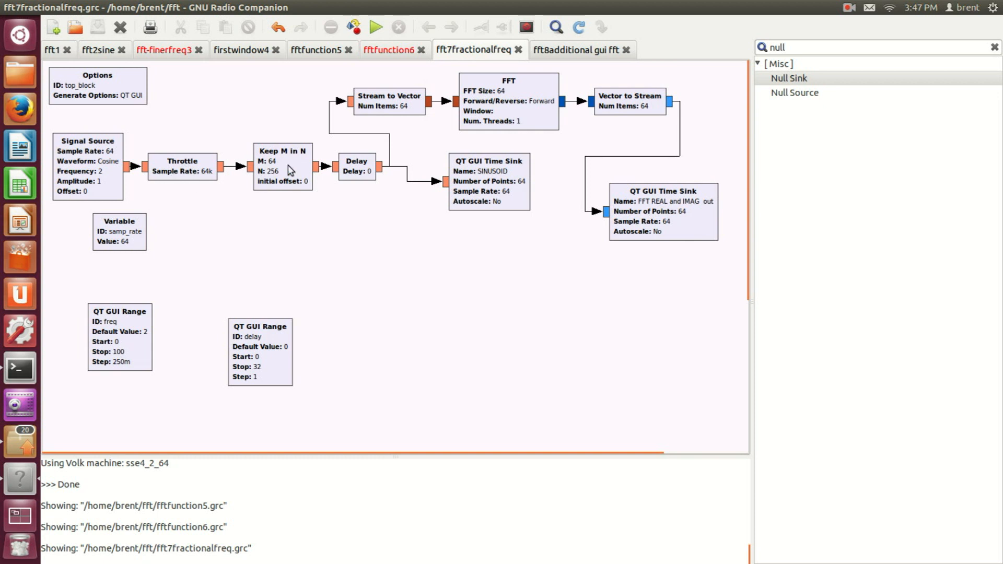
left_click_drag(278, 158, 277, 163)
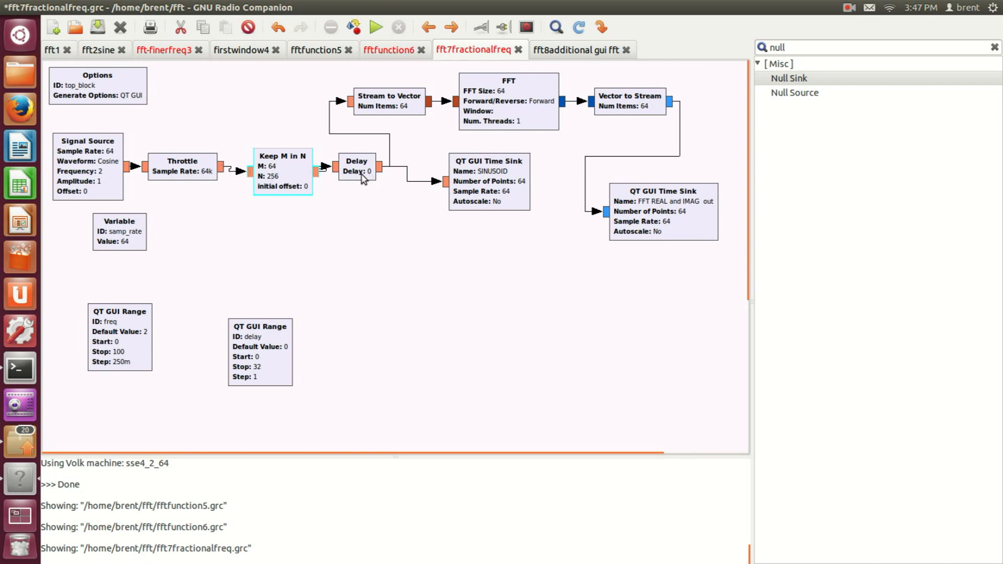
left_click(374, 32)
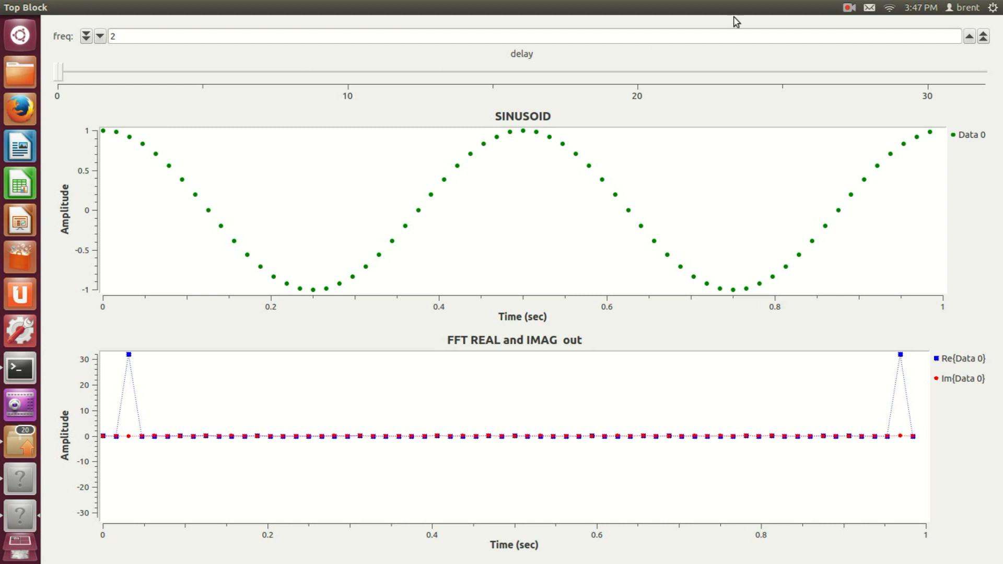
Step: Raise freq to 2.5, set delay to about 1, and raise freq to 2.75 to examine the fractional-frequency FFT
left_click(970, 37)
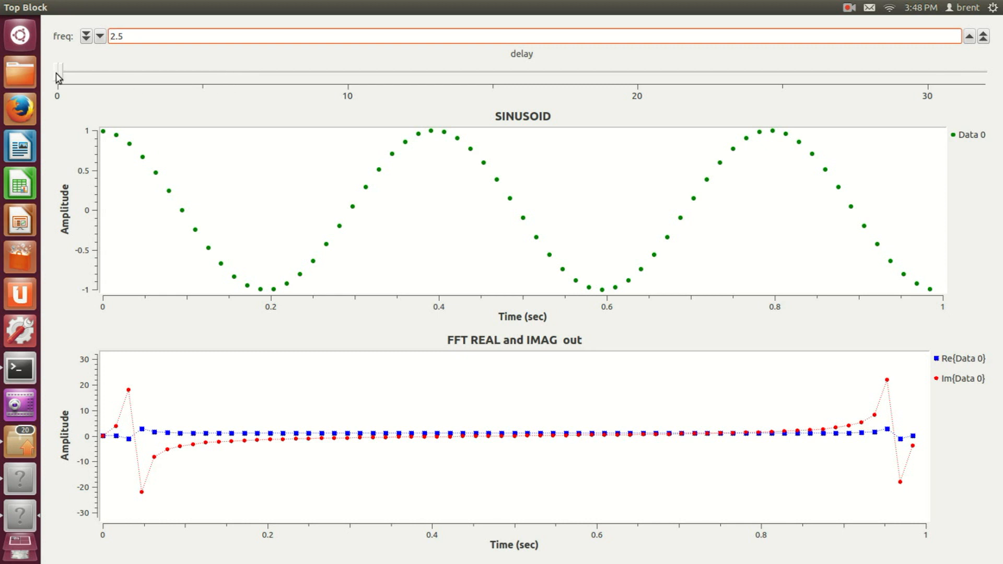
left_click(74, 74)
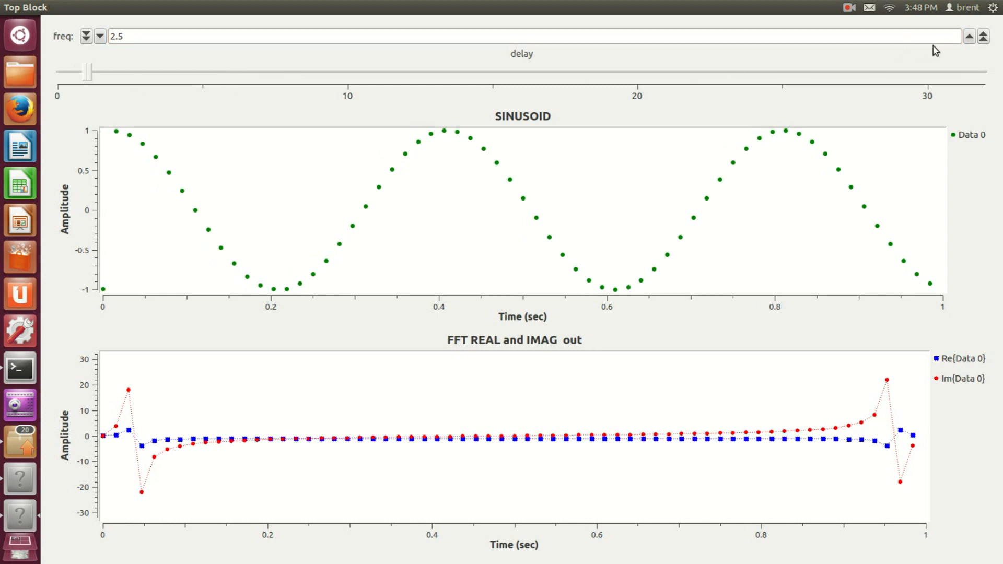
left_click(970, 36)
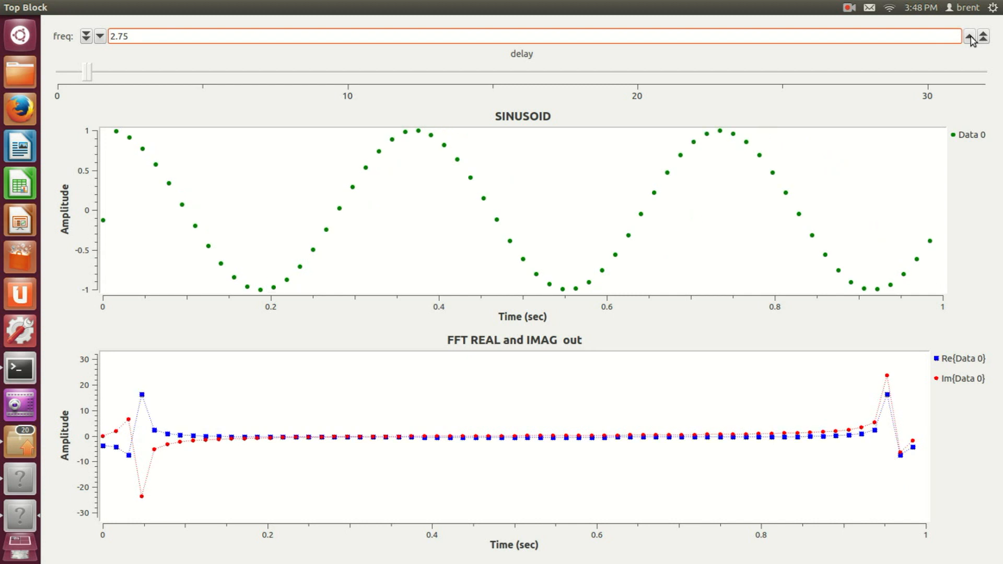
Step: Raise freq to 3.25 and set delay to 0 to compare the FFT outputs
left_click(971, 36)
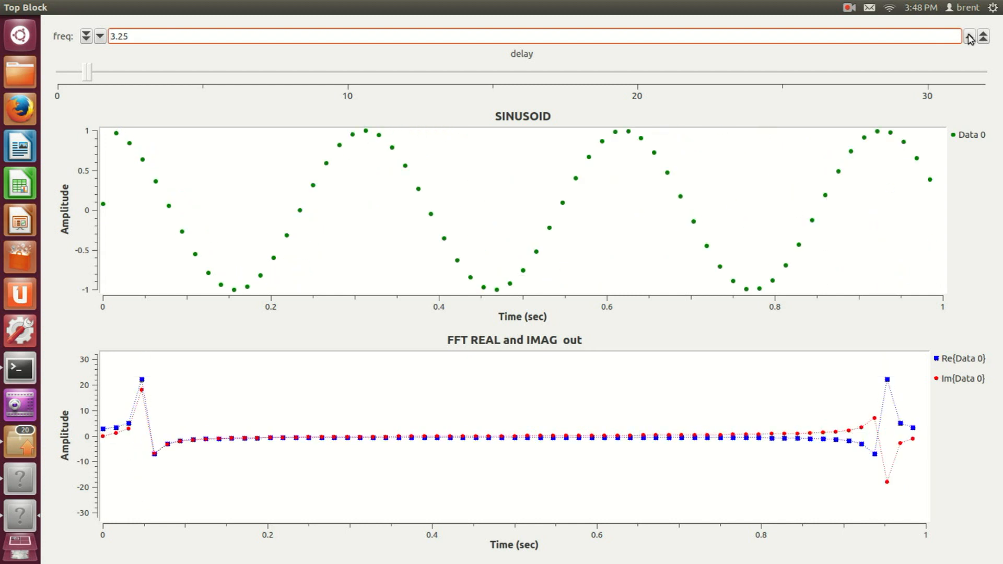
left_click_drag(89, 73, 56, 73)
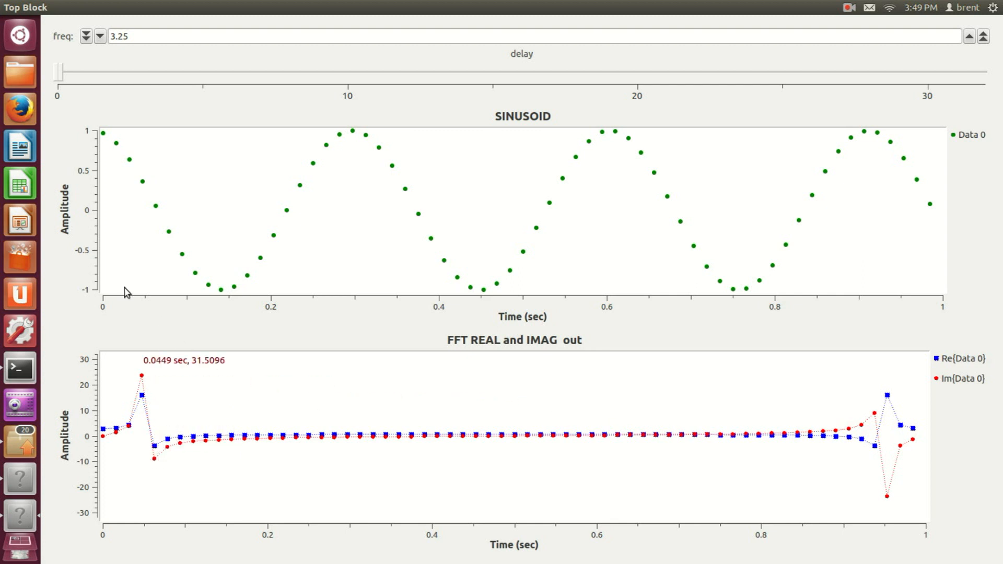
Step: Lower freq to 1.5
left_click(101, 40)
left_click(100, 40)
left_click(101, 39)
left_click(100, 39)
left_click(100, 39)
left_click(100, 40)
left_click(100, 39)
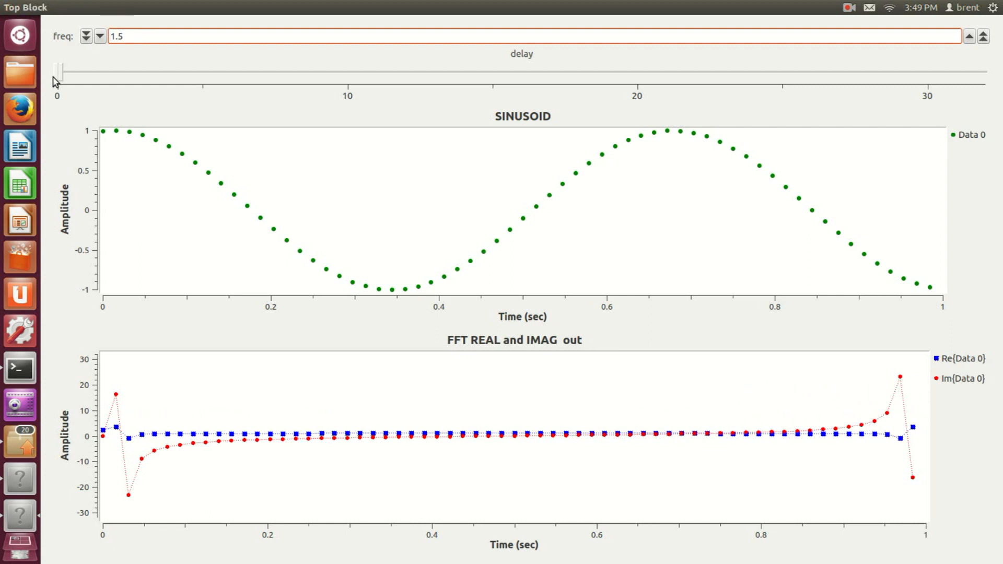
Step: Sweep delay through 10, about 26 and 0, and leave it at about 12 to examine the discontinuous sinusoid's FFT
left_click_drag(62, 78, 345, 101)
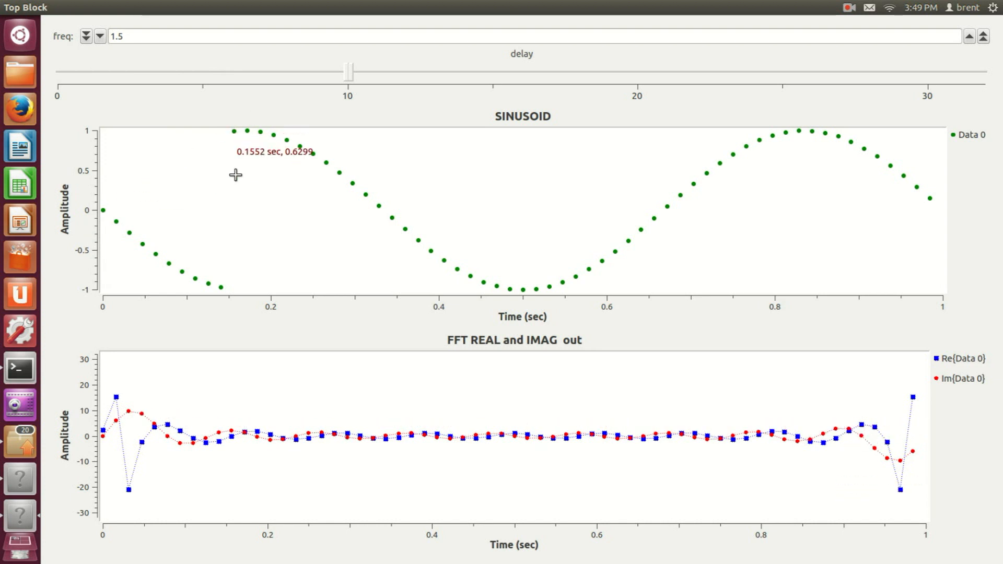
left_click_drag(351, 74, 831, 100)
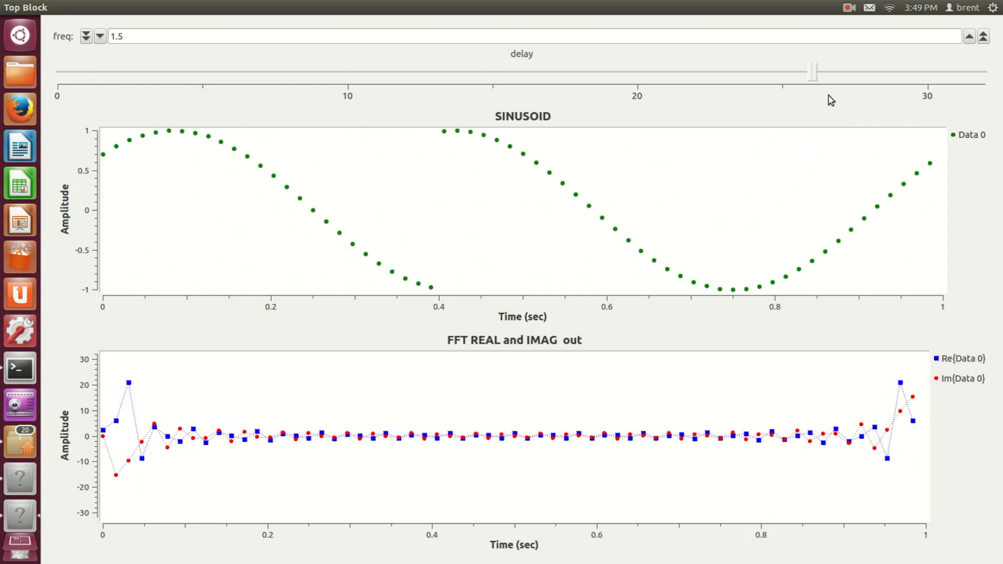
left_click_drag(642, 92, 49, 89)
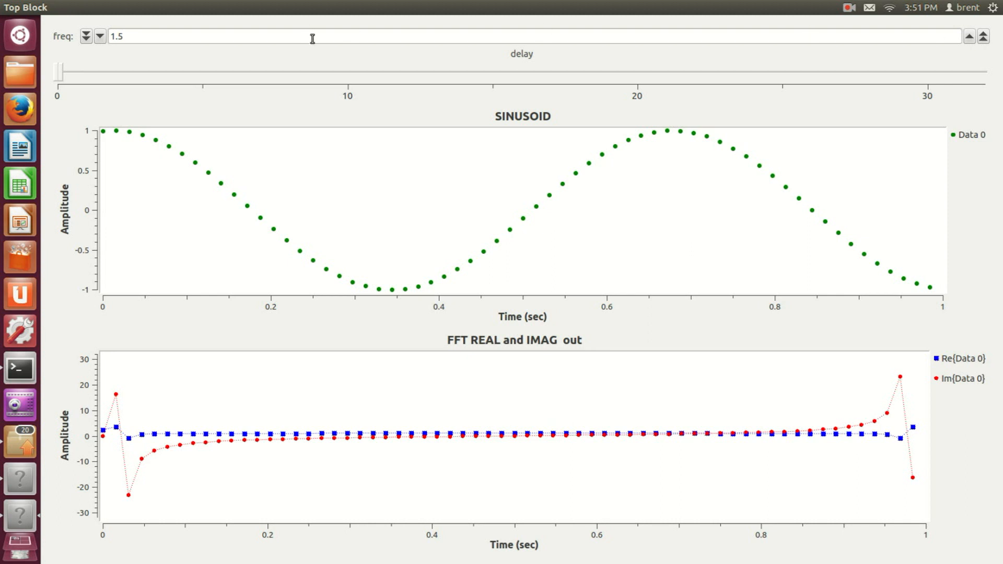
left_click_drag(62, 72, 397, 71)
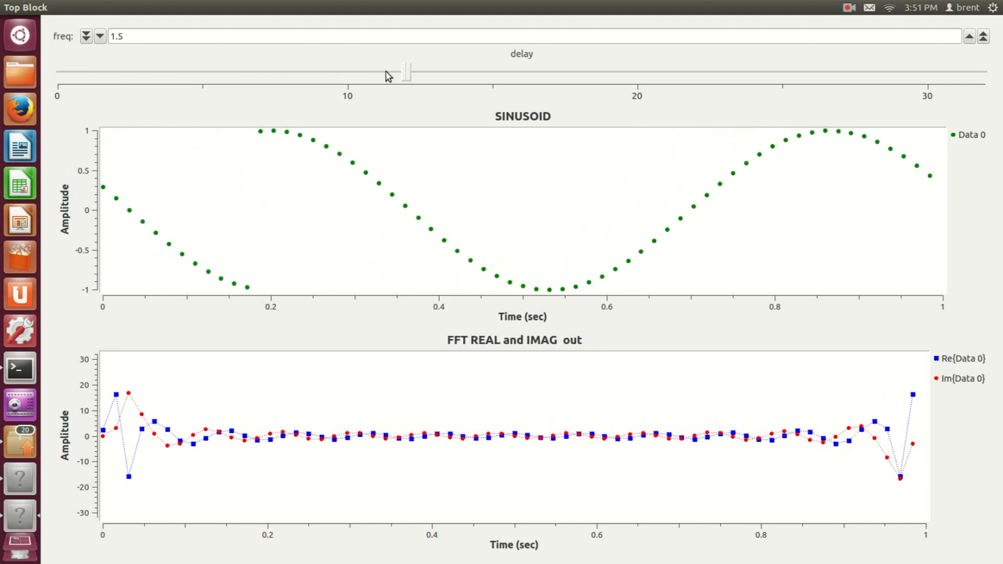
Step: Zoom the SINUSOID plot out slightly and raise freq to 33.5
left_click(977, 37)
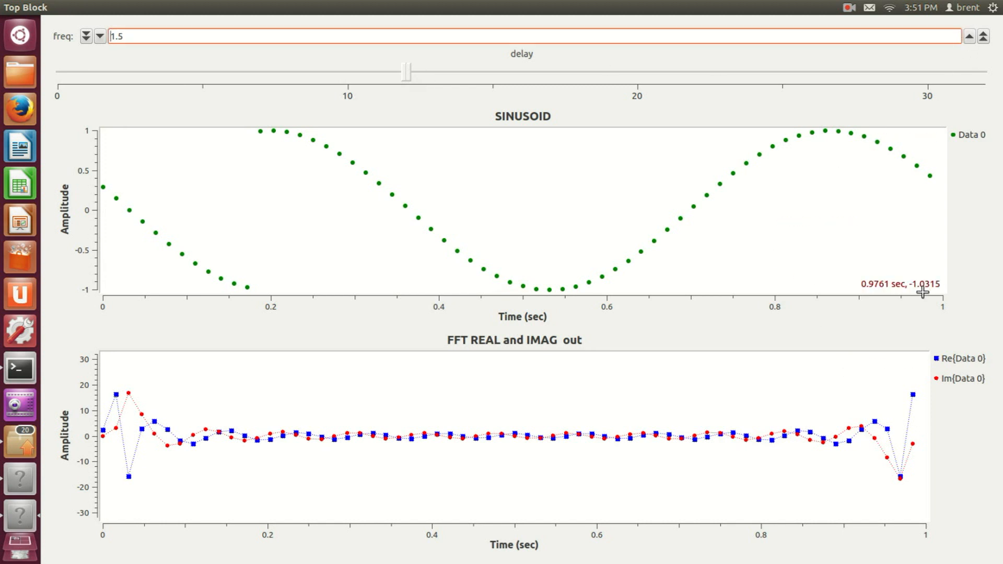
scroll(922, 287, "up", 1)
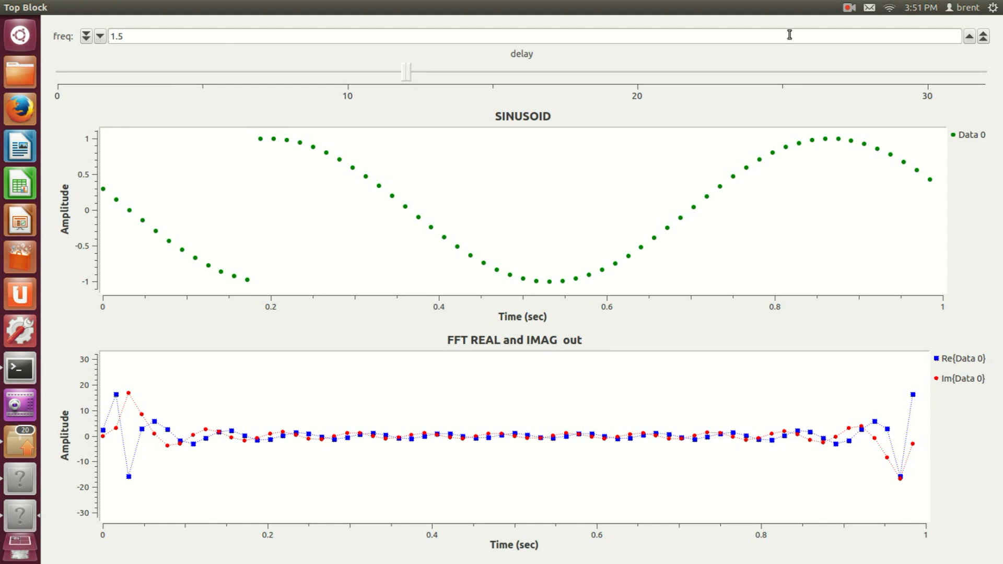
left_click(984, 36)
left_click(984, 36)
left_click(984, 36)
left_click(984, 36)
left_click(983, 37)
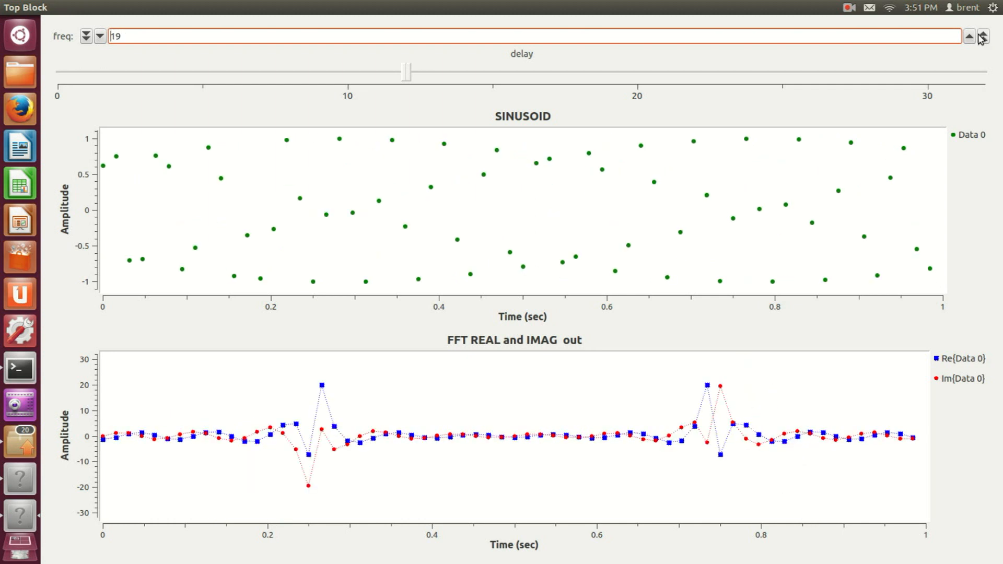
left_click(982, 37)
left_click(975, 37)
left_click(975, 37)
left_click(976, 38)
left_click(975, 35)
left_click(975, 35)
left_click(975, 36)
left_click(975, 37)
left_click(975, 37)
left_click(975, 38)
left_click(975, 37)
left_click(976, 37)
left_click(975, 38)
left_click(975, 37)
left_click(975, 37)
left_click(975, 37)
left_click(976, 37)
left_click(975, 40)
left_click(975, 40)
left_click(983, 39)
left_click(983, 37)
left_click(984, 38)
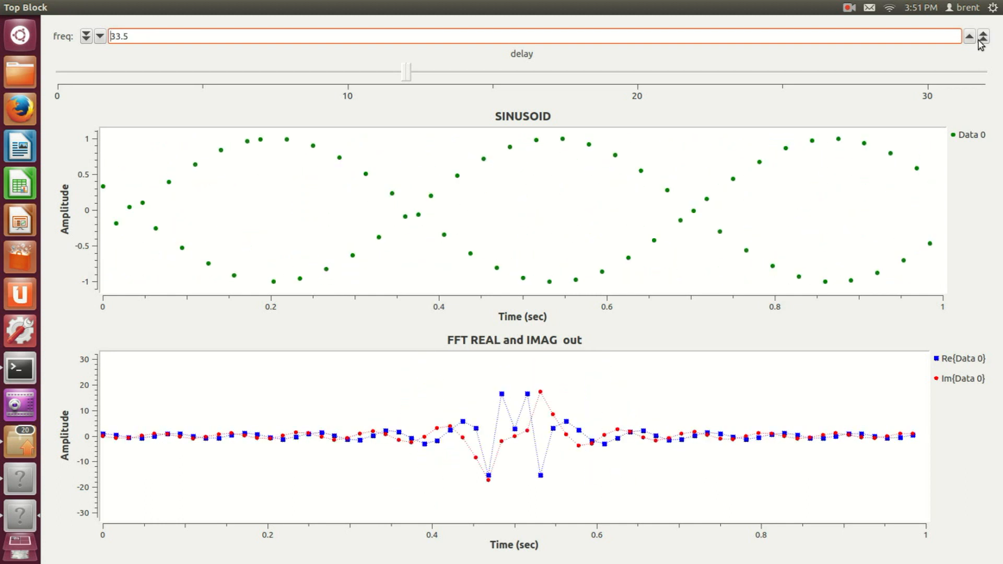
Step: Lower freq to 32 to examine the FFT at half the sample rate
left_click(100, 36)
left_click(100, 36)
left_click(100, 36)
left_click(100, 36)
left_click(100, 36)
left_click(99, 36)
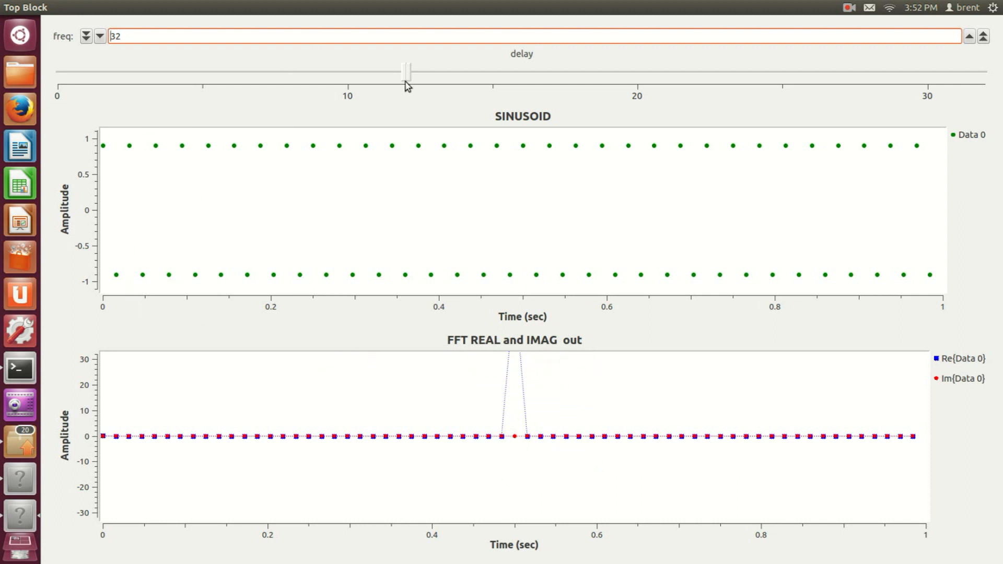
Step: Lower delay to about 4 and close the plot window
left_click_drag(408, 79, 59, 79)
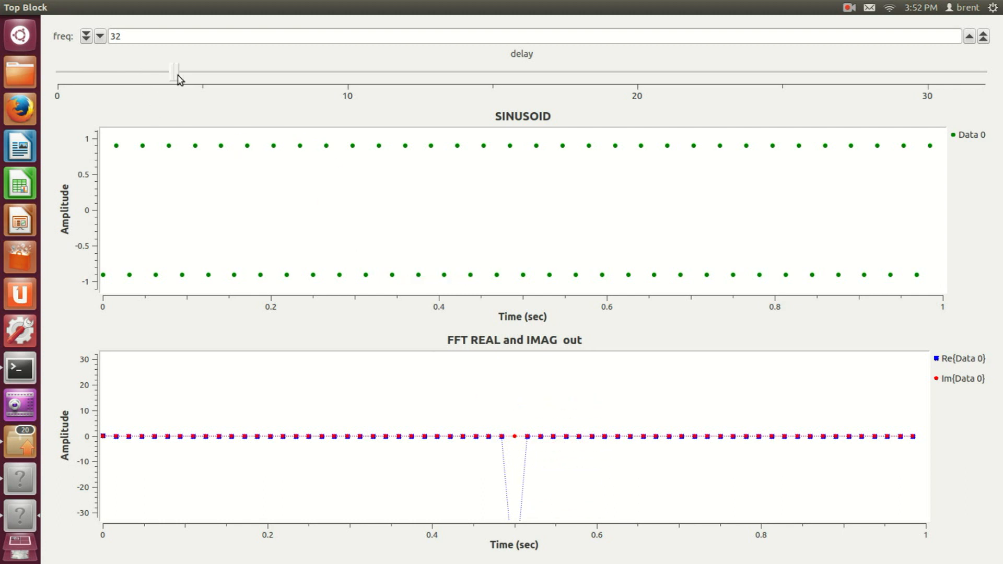
left_click_drag(178, 75, 189, 79)
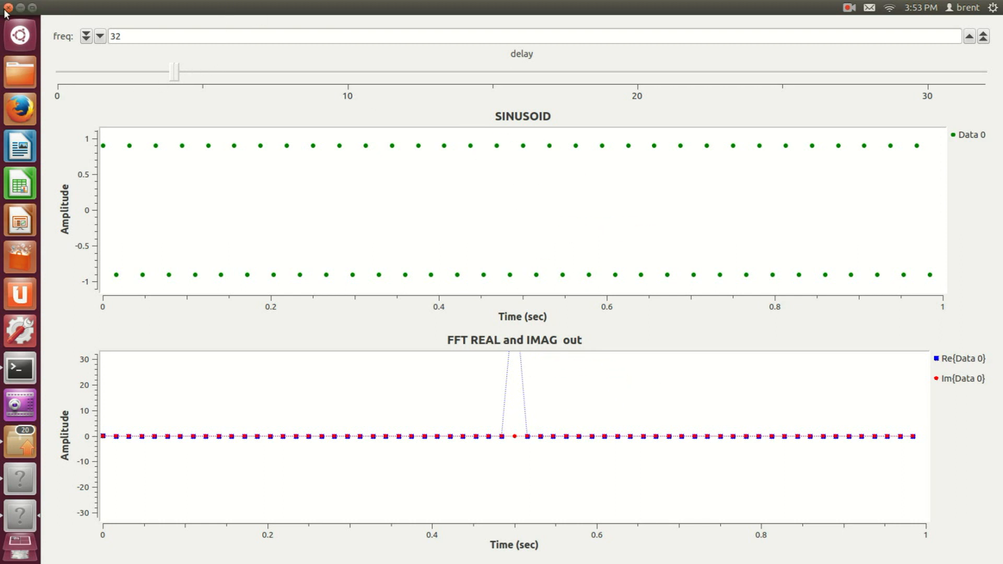
left_click(8, 7)
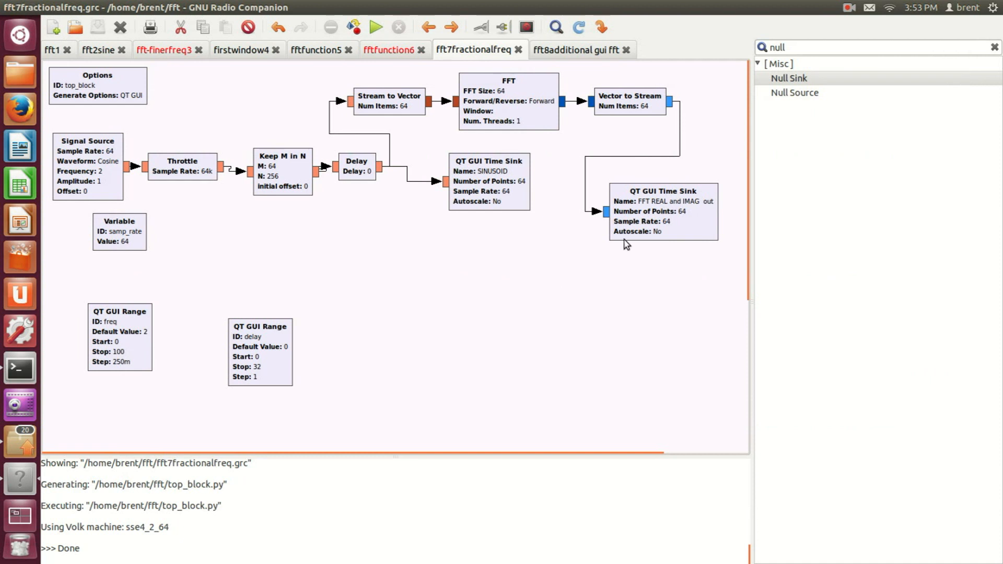
left_click(850, 8)
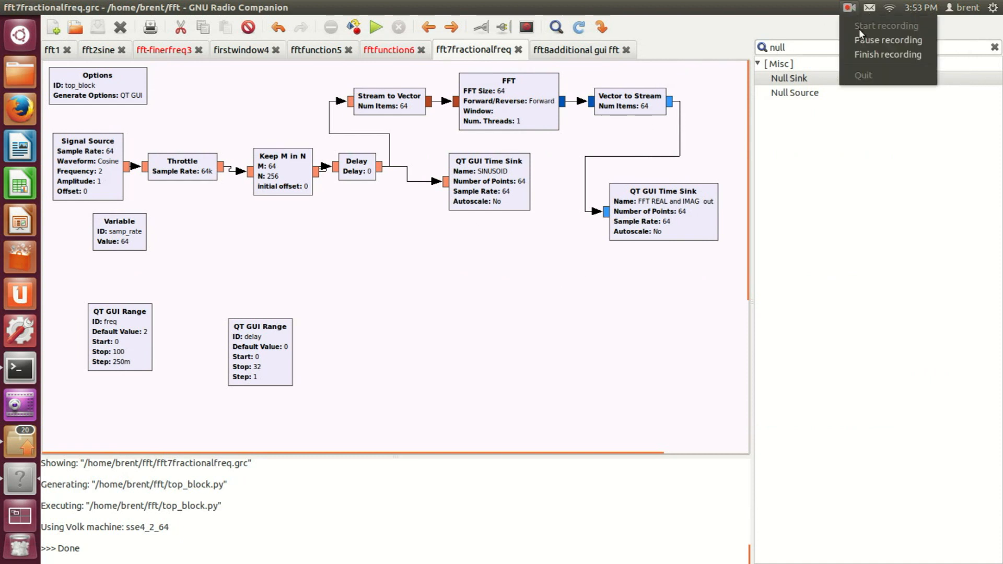
left_click(858, 48)
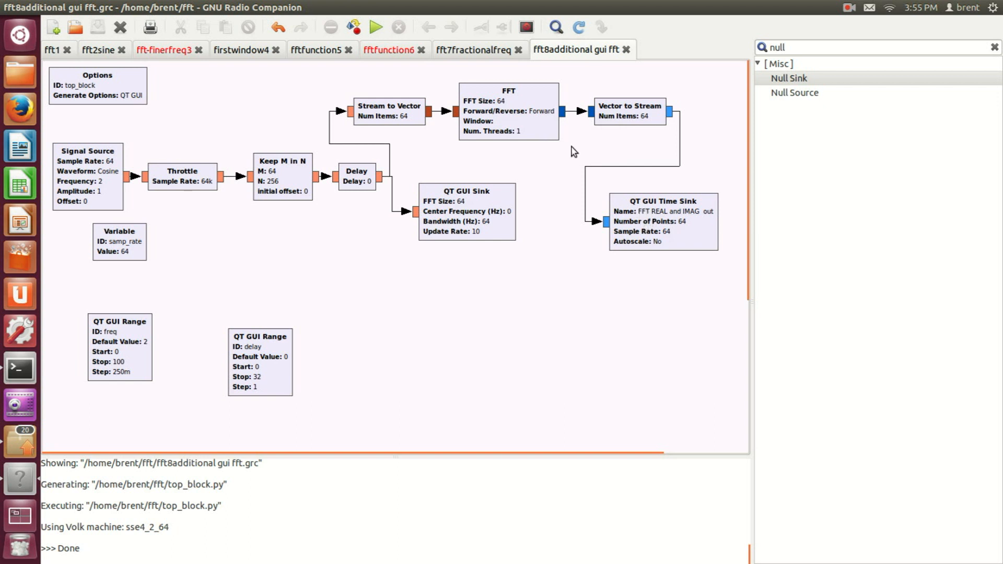
Step: Examine the FFT and time sink blocks in the fft8additional gui fft flowgraph, and check the Delay block's properties
left_click(518, 115)
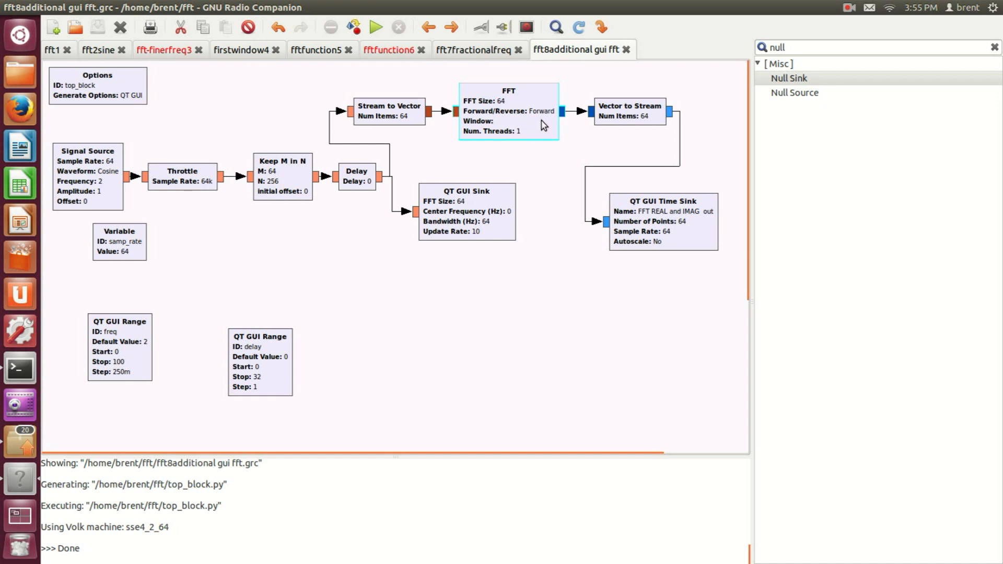
left_click(654, 227)
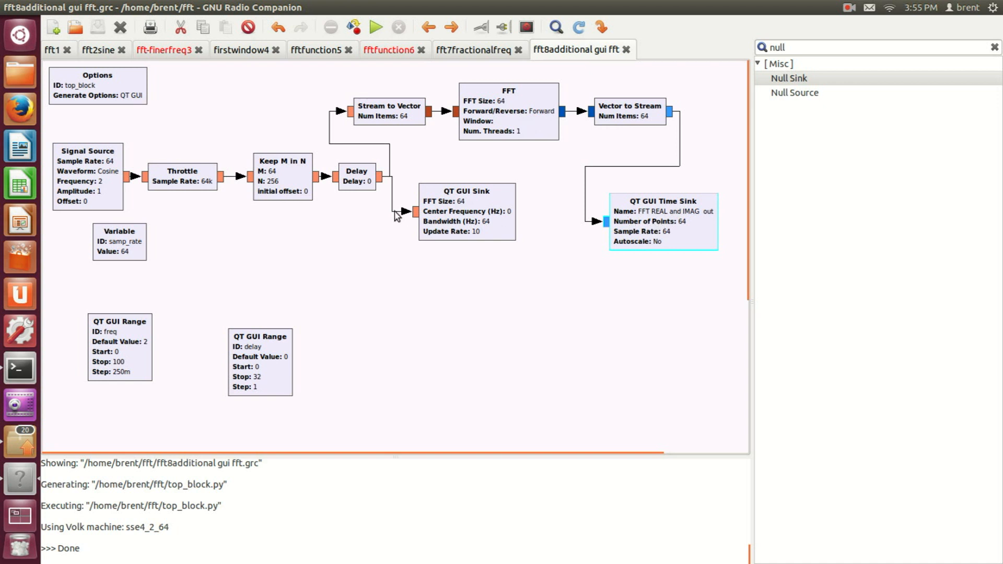
double_click(361, 181)
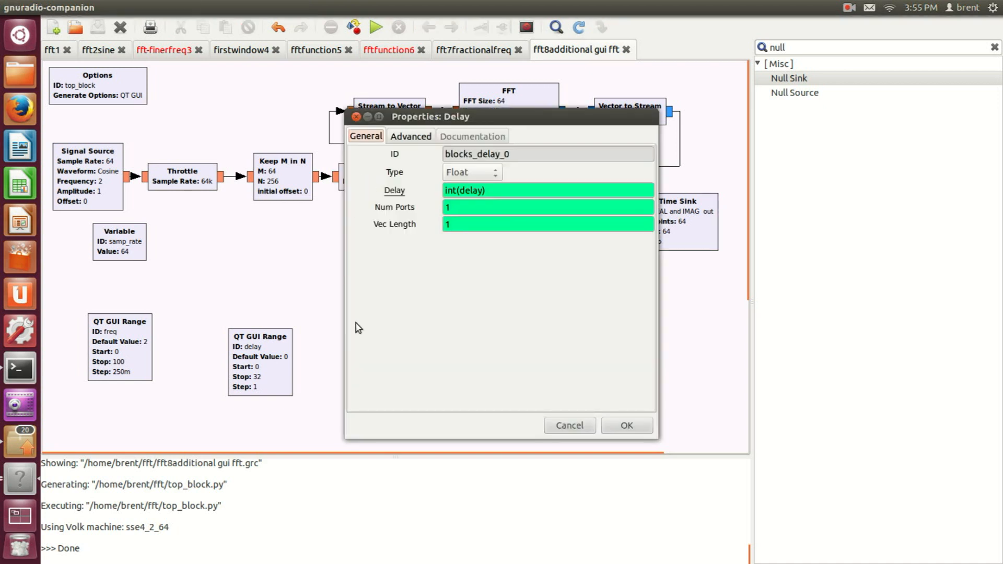
left_click(626, 433)
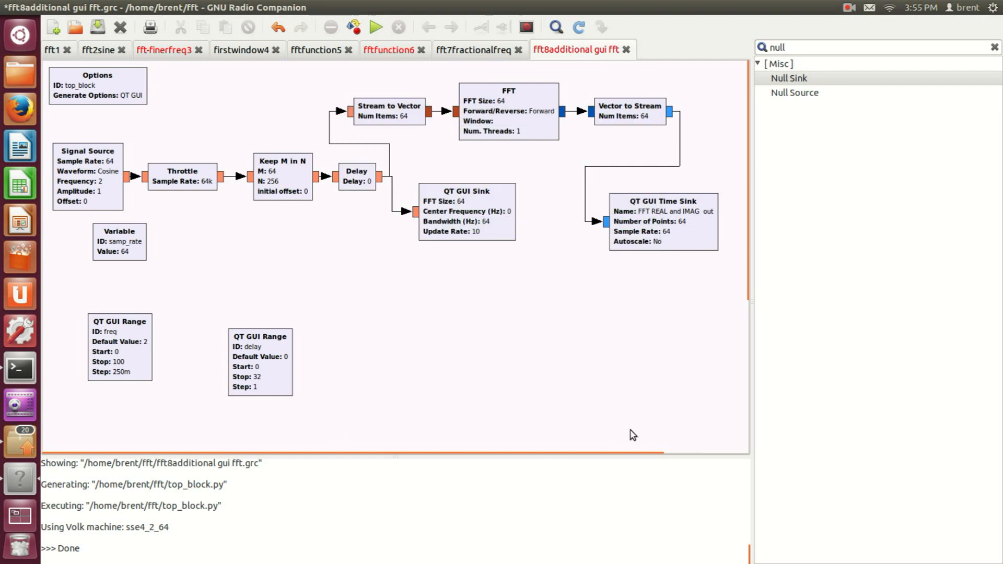
Step: Reopen the Delay block's properties and examine how its int(delay) expression relates to the delay range block
double_click(352, 184)
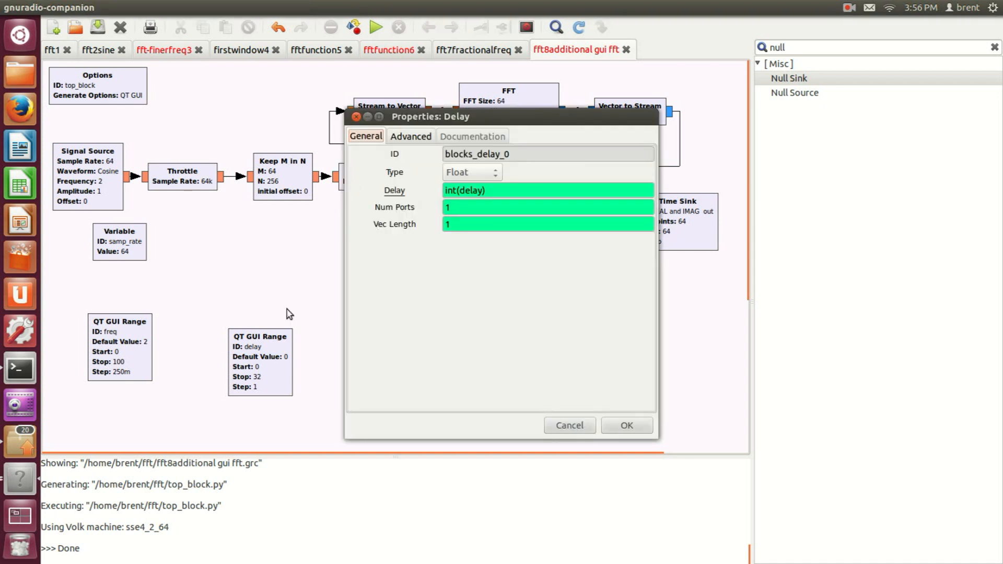
left_click(249, 356)
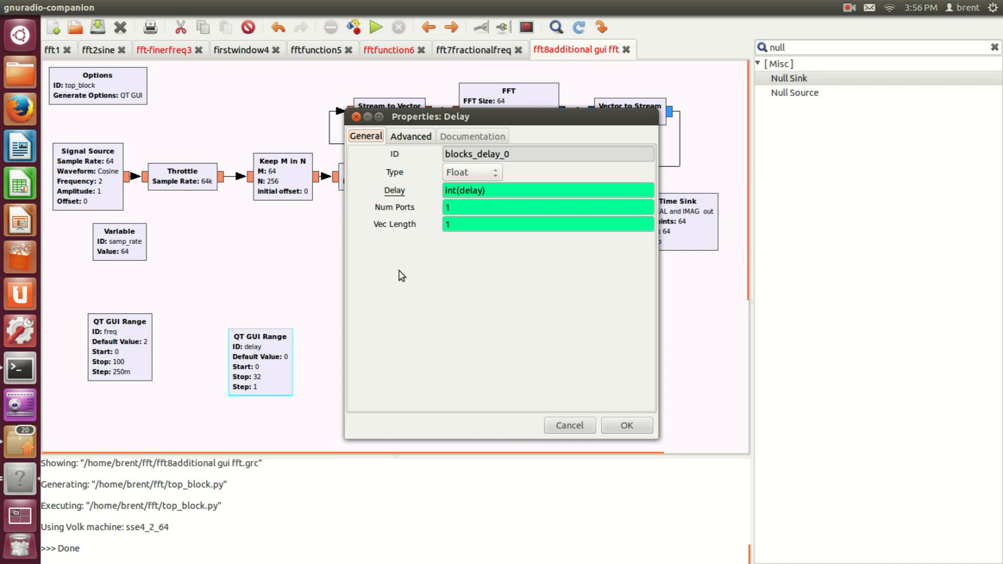
left_click_drag(492, 189, 442, 190)
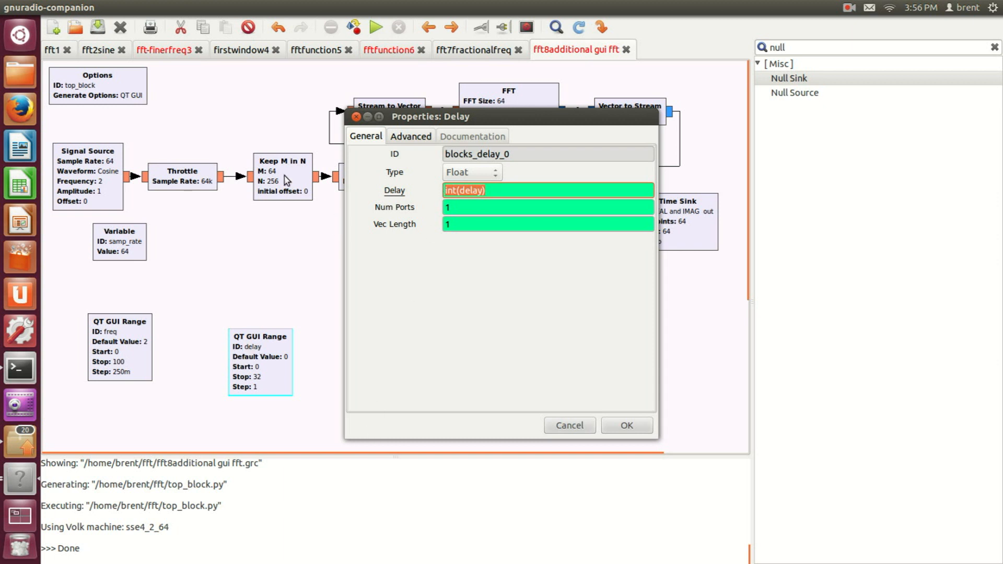
left_click_drag(413, 115, 566, 117)
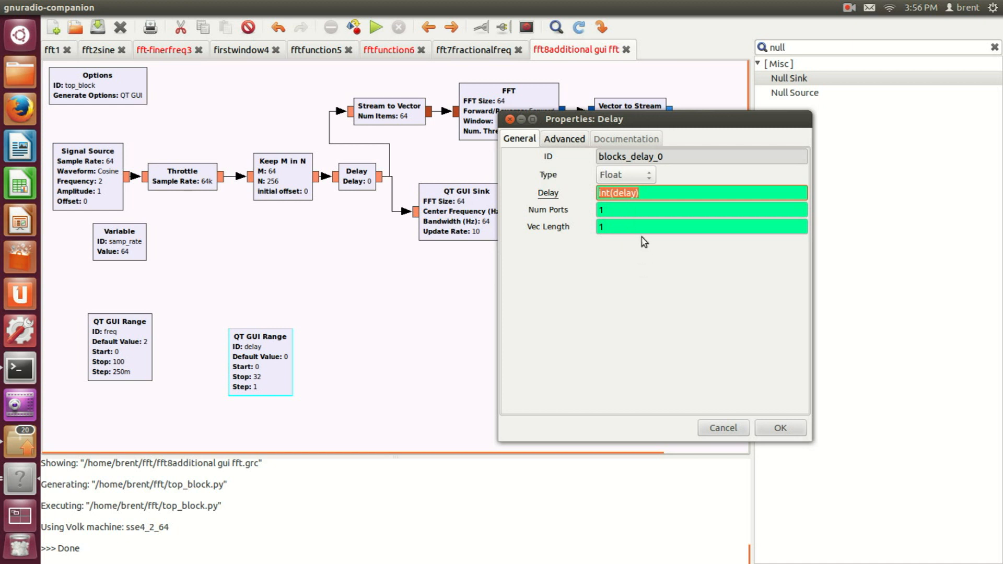
left_click(651, 194)
left_click(359, 183)
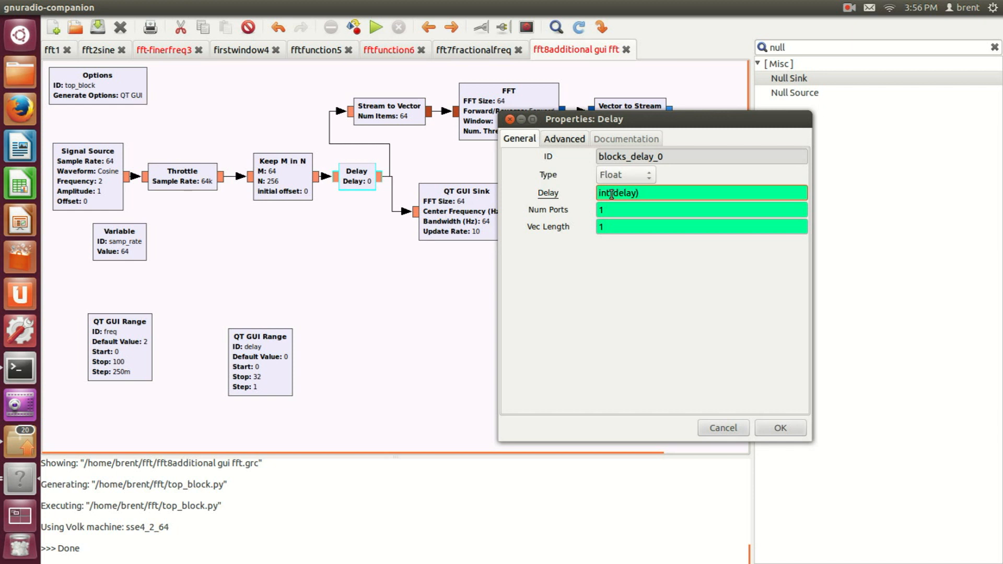
left_click_drag(650, 195, 591, 196)
left_click(705, 210)
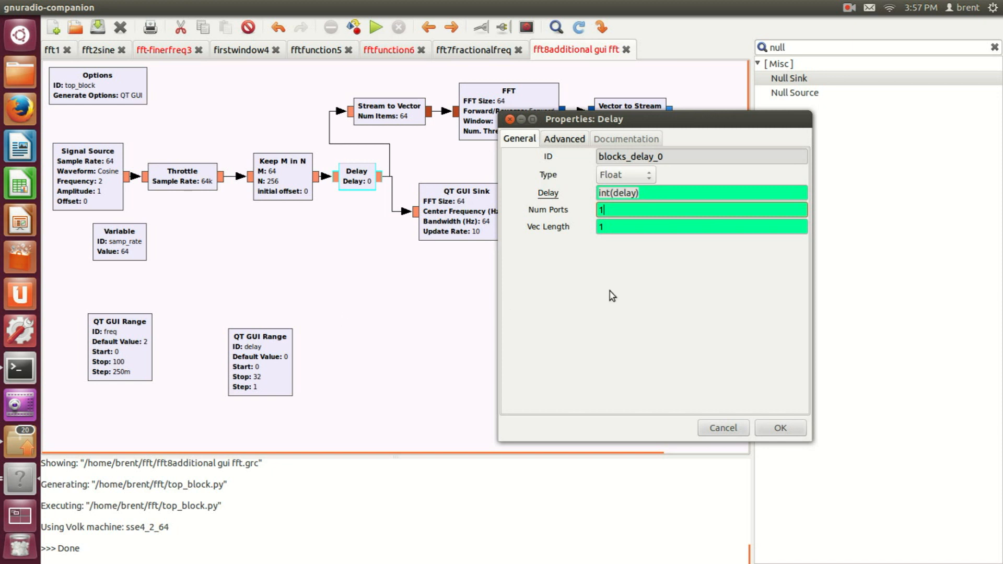
Step: Review the int(delay) expression, nudge the Delay block slightly to the right, and accept its properties
left_click(649, 191)
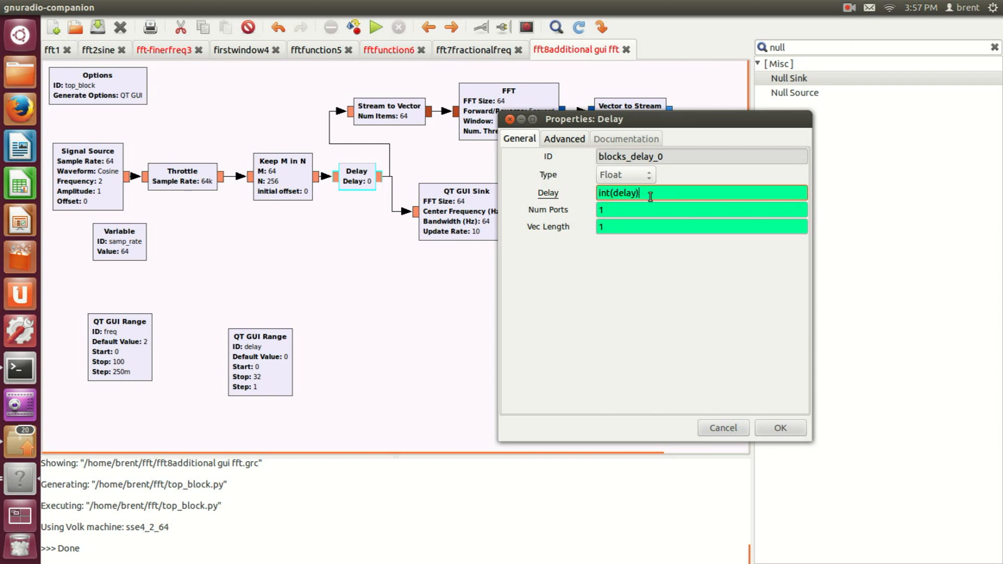
left_click_drag(638, 194, 593, 195)
left_click(633, 194)
left_click(611, 194)
left_click_drag(352, 182, 357, 188)
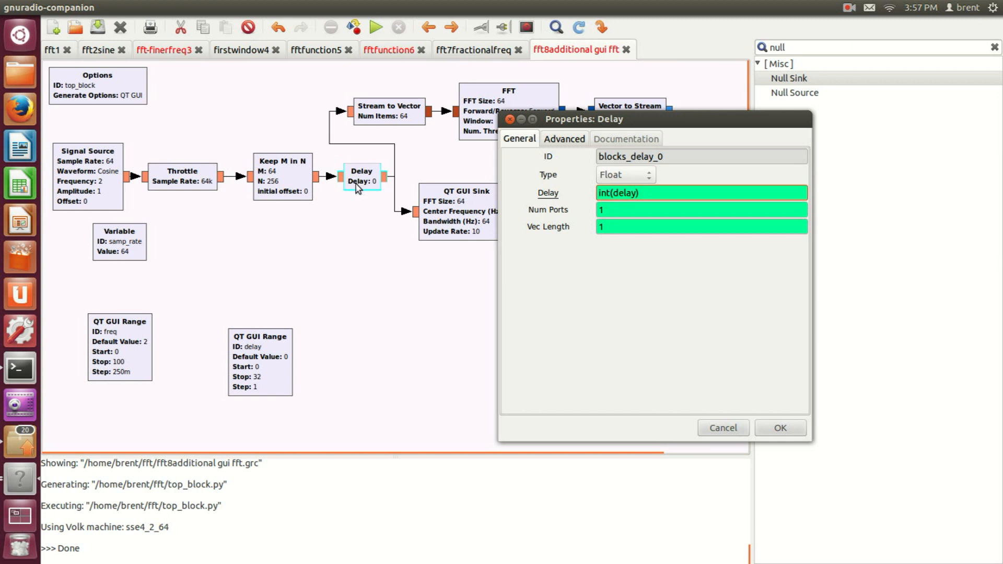
left_click(782, 431)
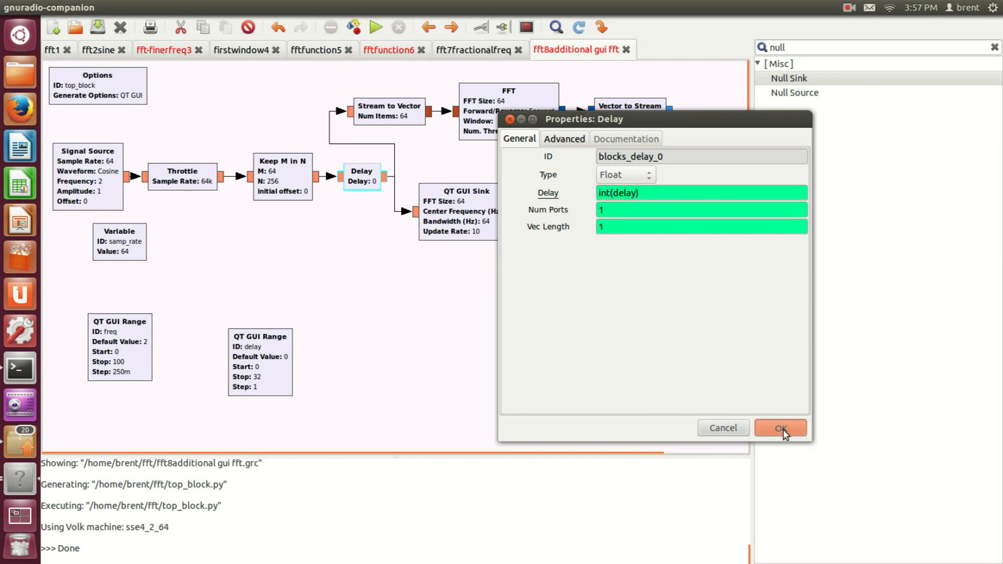
left_click(786, 430)
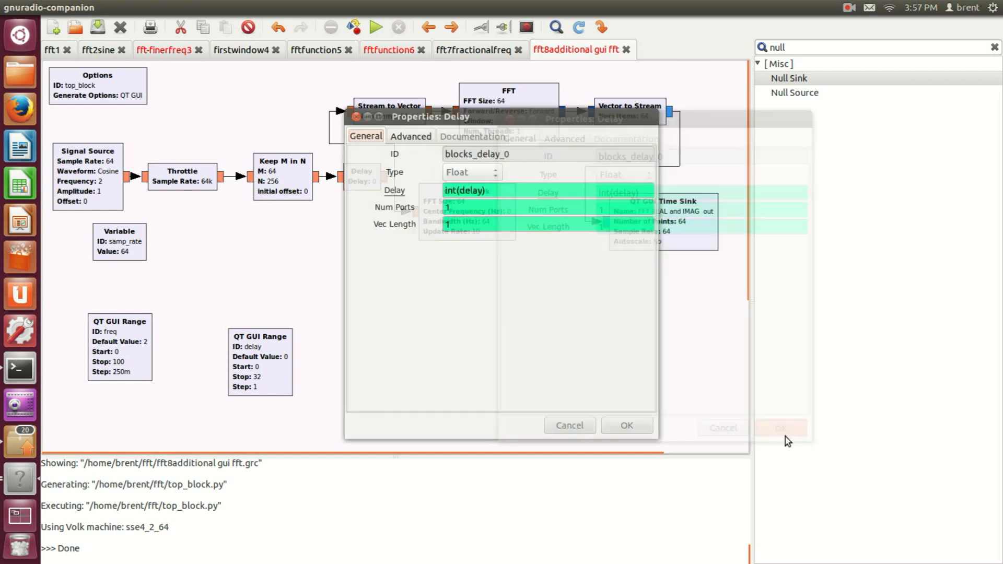
left_click(630, 424)
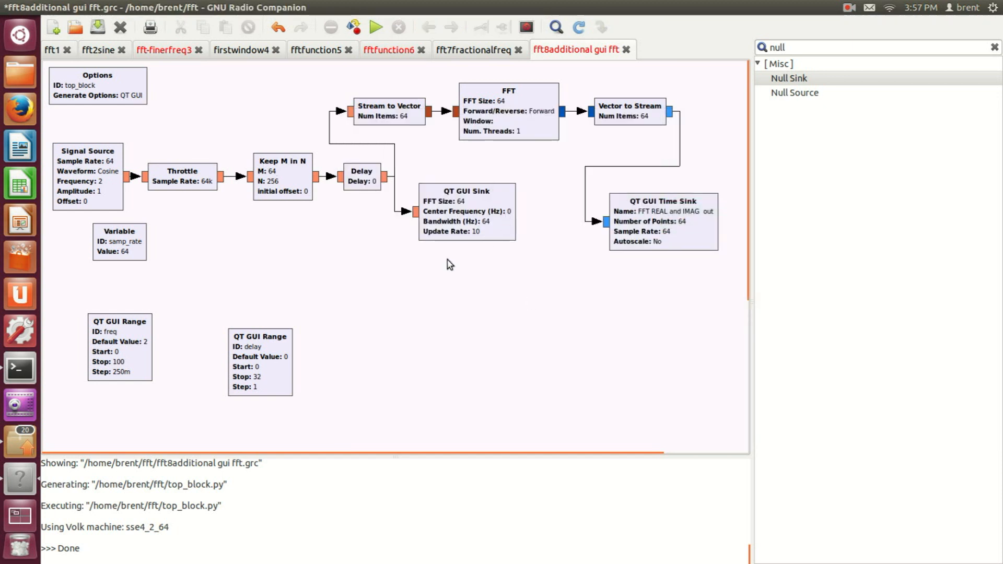
Step: Run the fft8additional gui fft flowgraph and raise delay to about 2
left_click(357, 181)
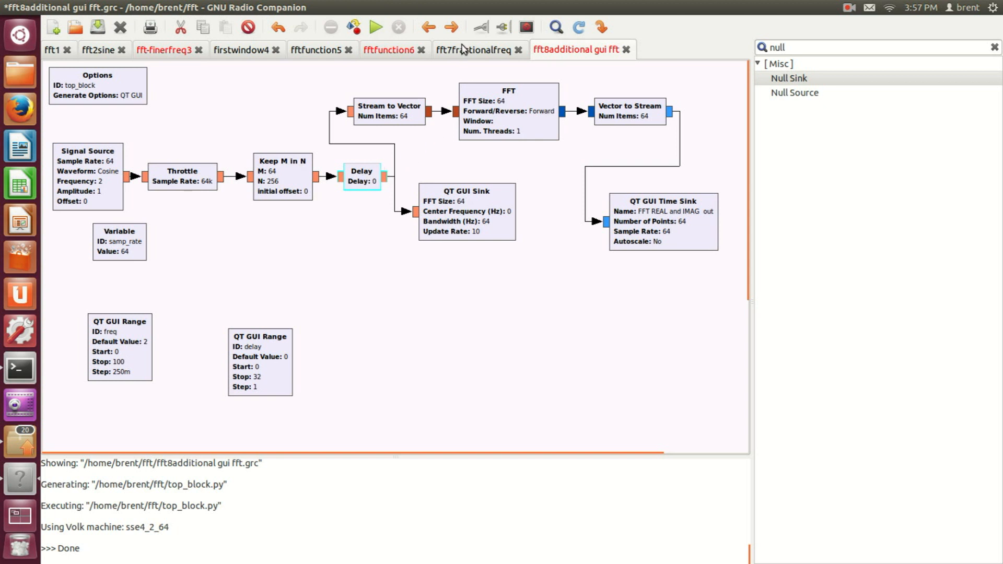
left_click(378, 28)
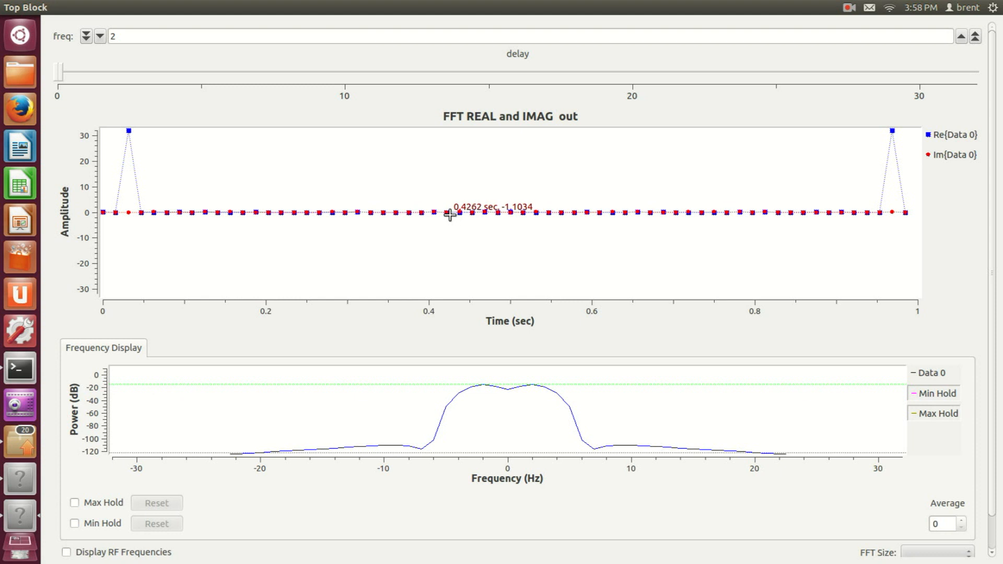
left_click_drag(59, 81, 175, 77)
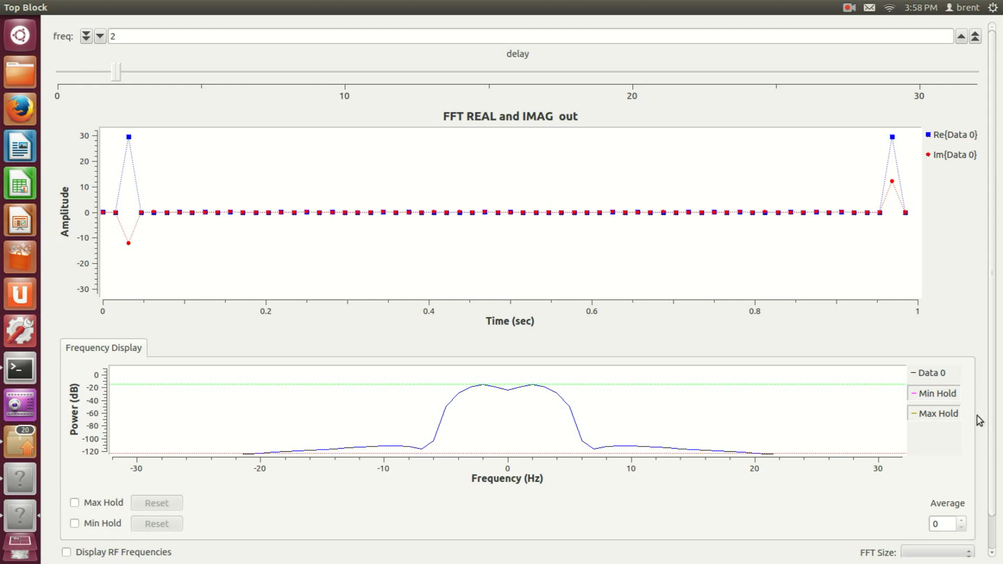
Step: Set the Frequency Display's window to Rectangular and compare its peaks with the FFT REAL and IMAG out plot
left_click_drag(991, 400, 993, 446)
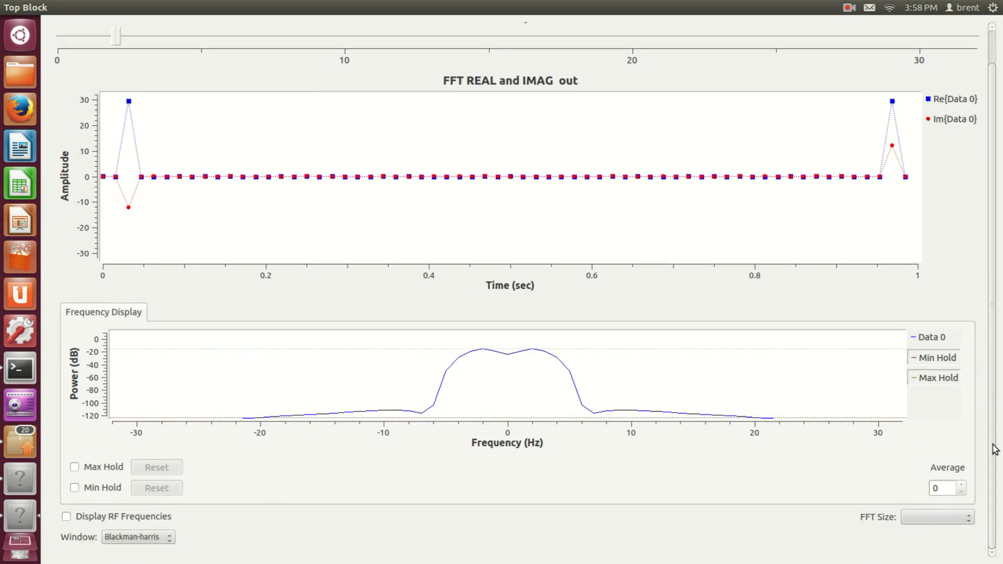
left_click(167, 534)
left_click(153, 507)
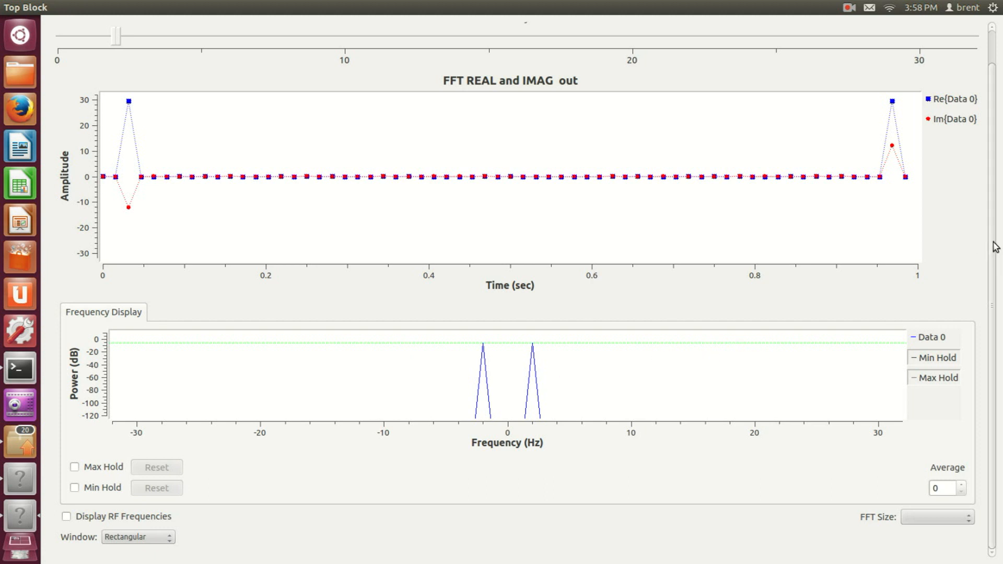
scroll(996, 249, "up", 2)
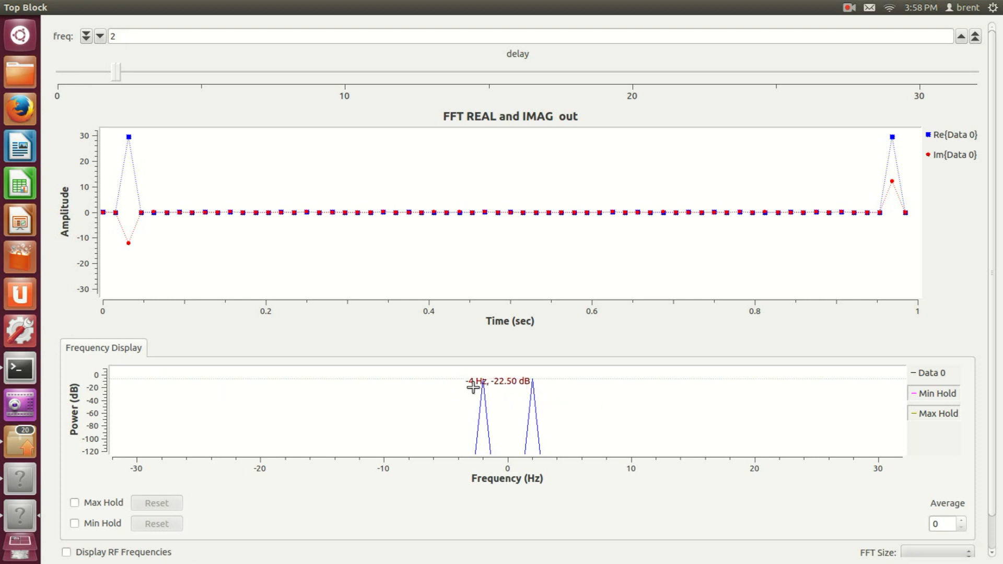
scroll(990, 324, "down", 2)
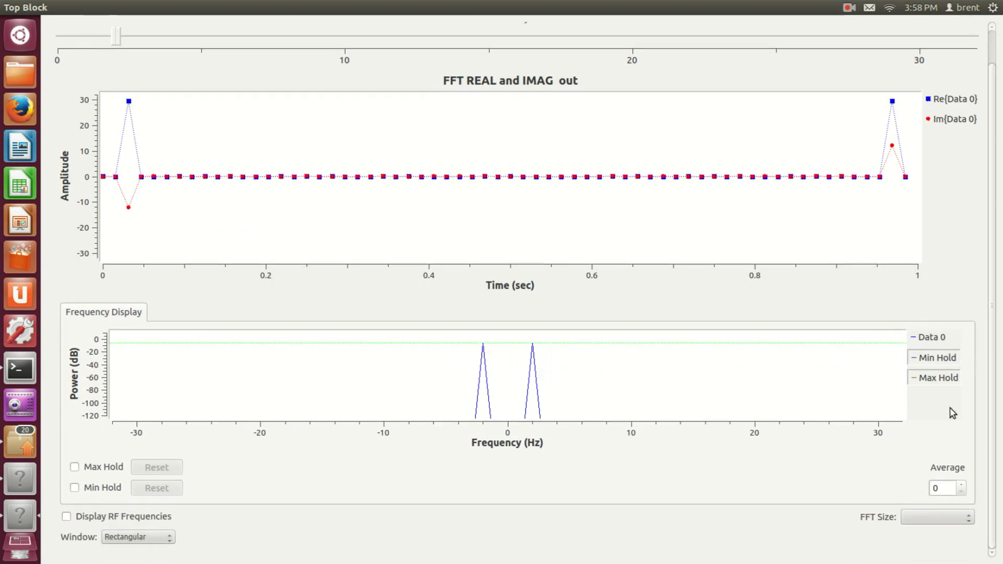
Step: Compare the 2 Hz spectrum under the Blackman-harris window with the Rectangular window, ending on Rectangular
left_click(162, 543)
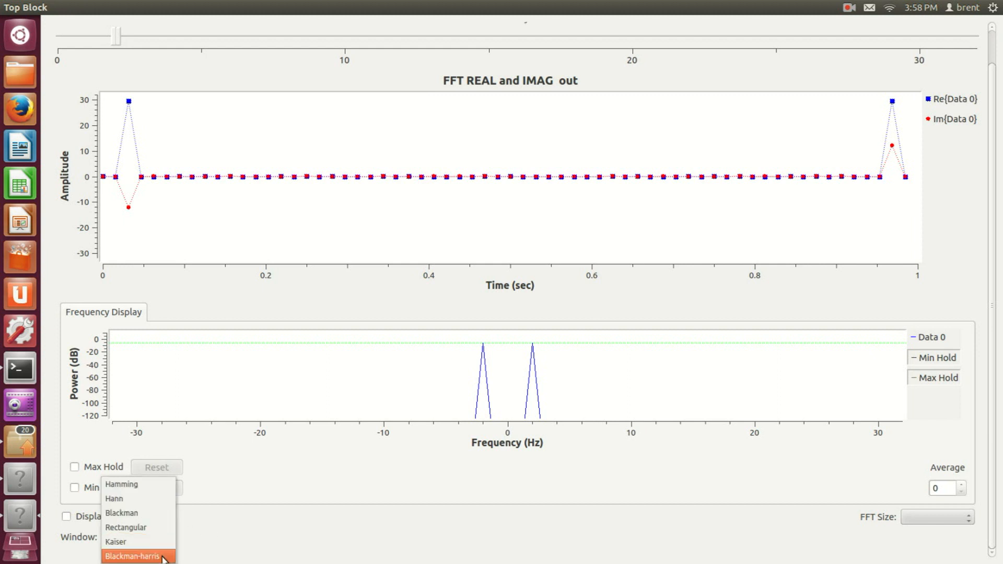
left_click(160, 557)
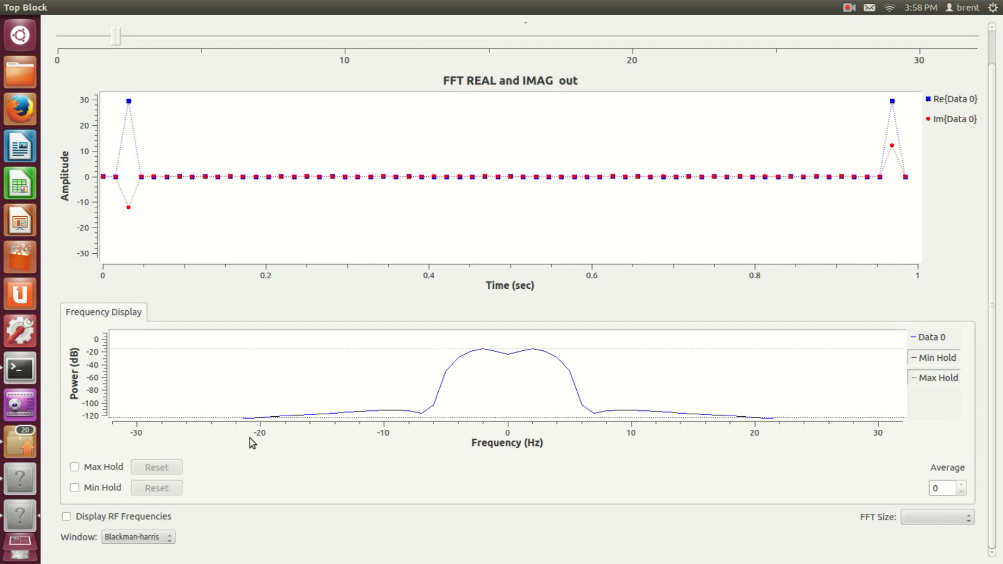
left_click(158, 537)
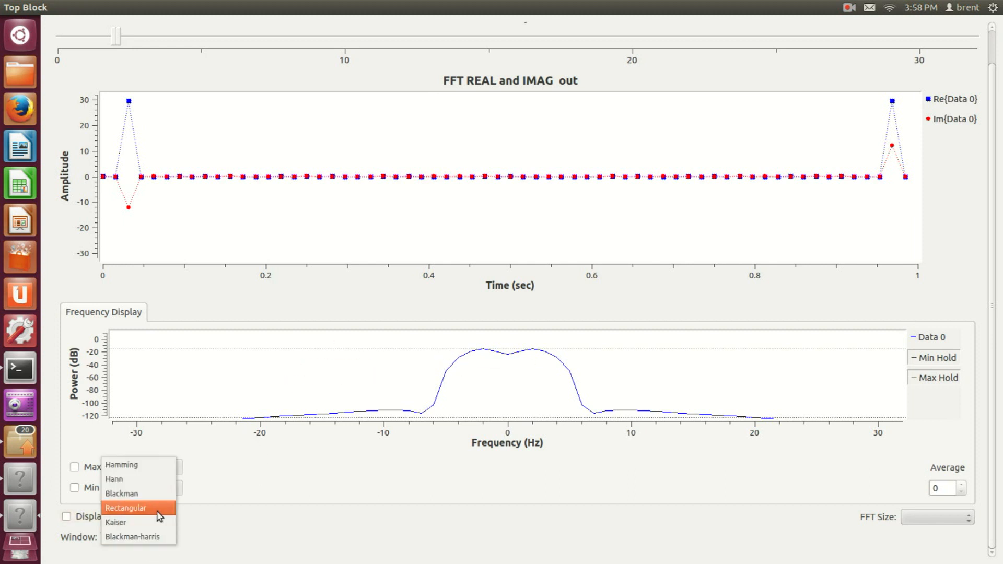
left_click(160, 509)
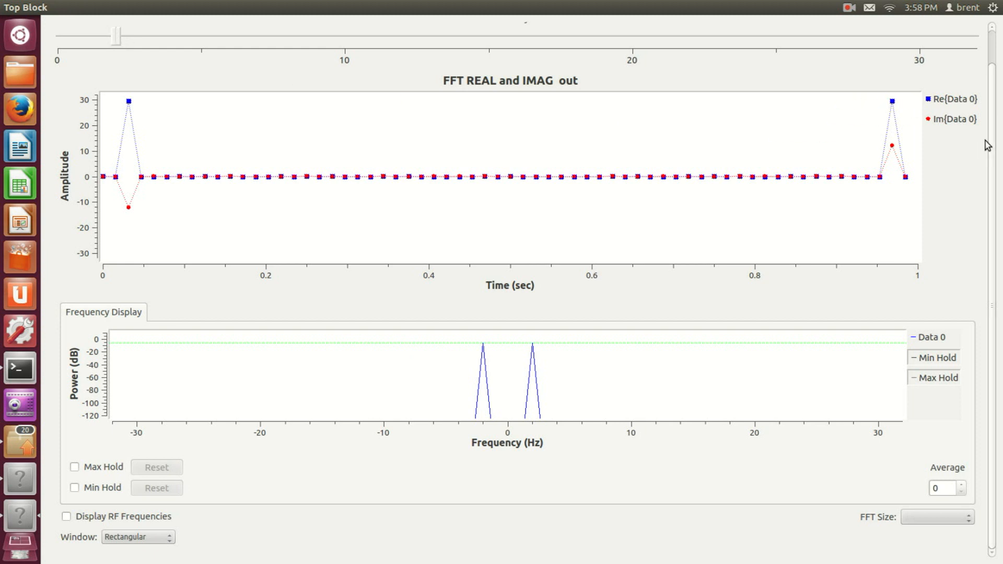
Step: Raise freq through 2.25 and 2.5 to 7.5 and check the spectrum in the Frequency Display
scroll(990, 154, "up", 1)
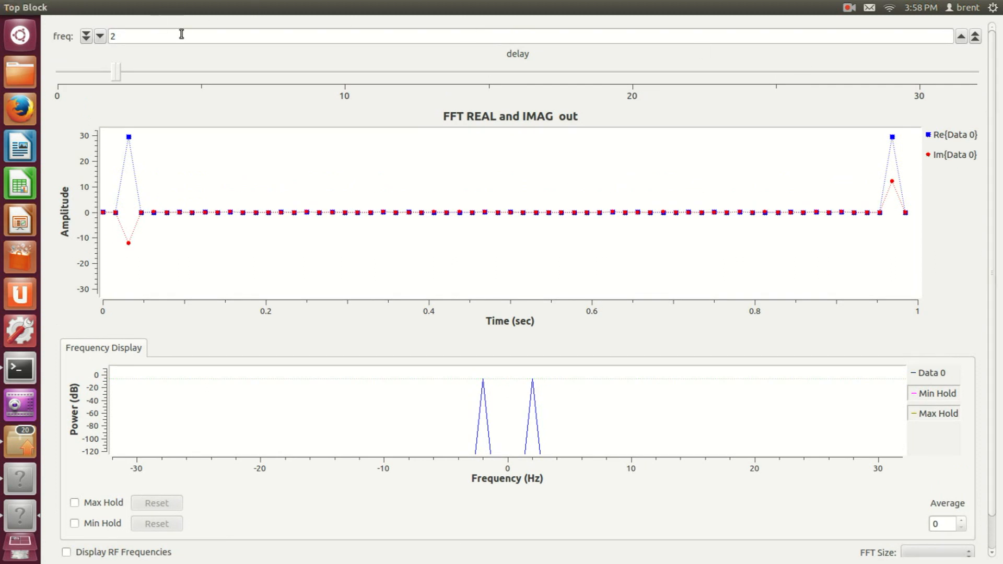
left_click(961, 37)
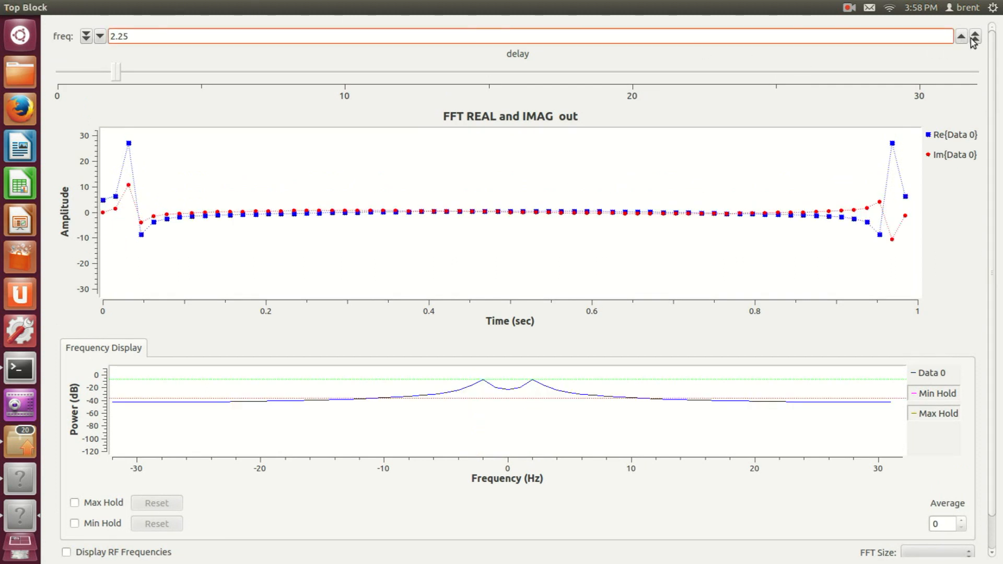
left_click(961, 37)
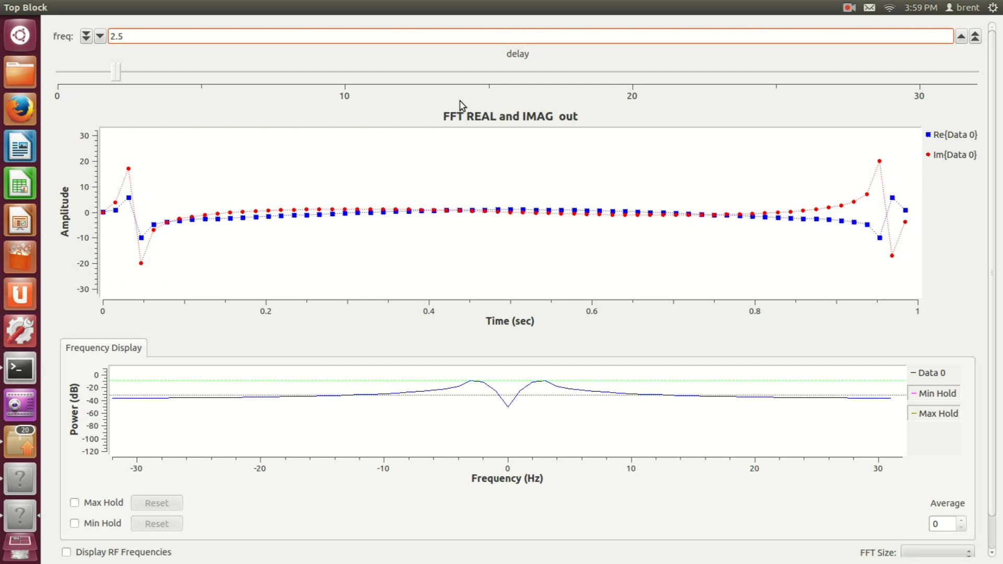
left_click(975, 37)
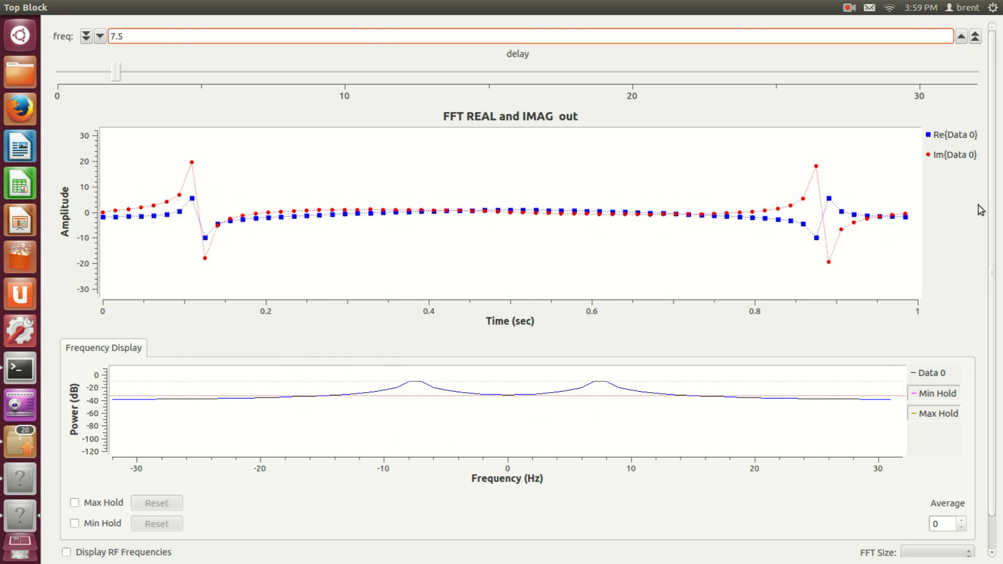
scroll(995, 225, "down", 2)
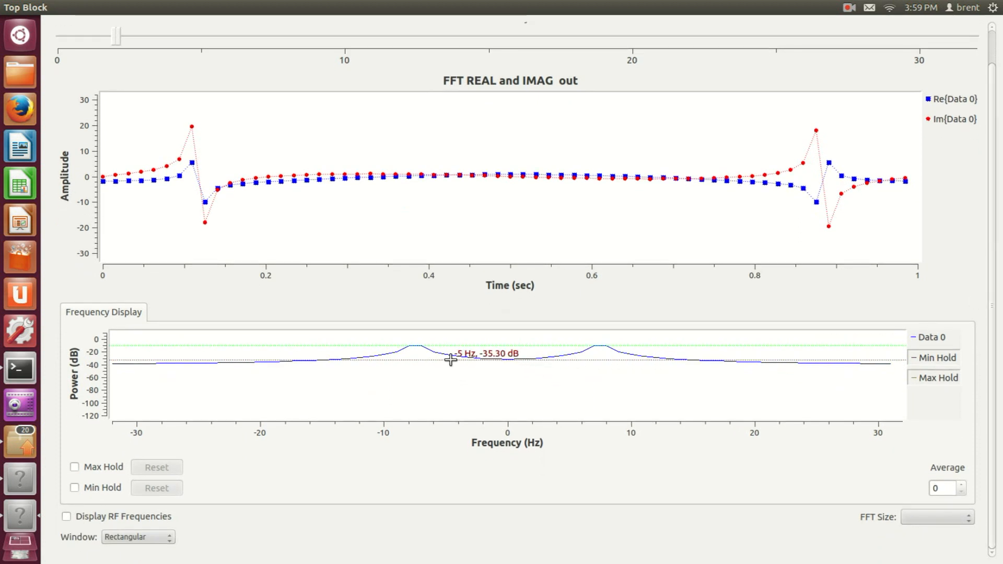
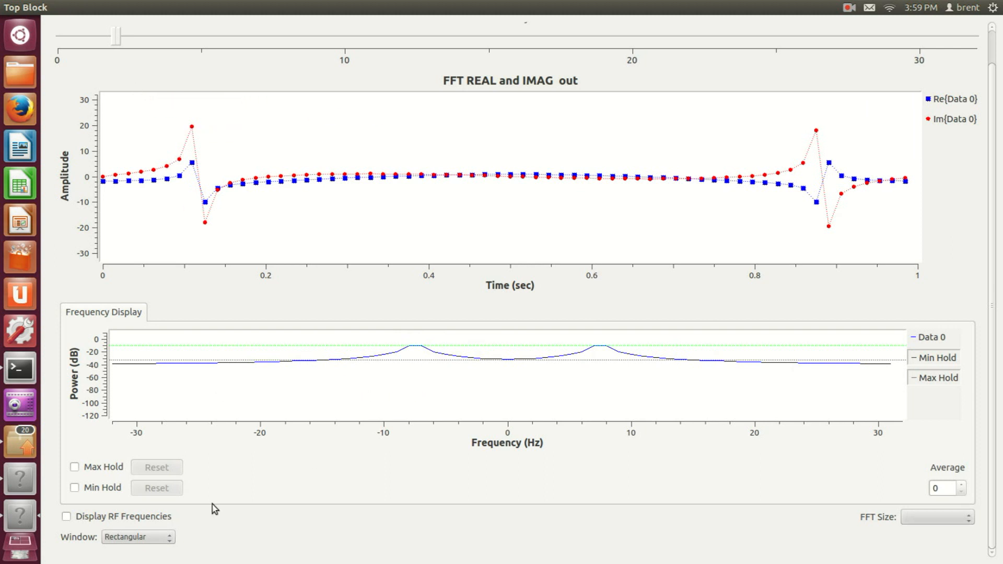
Step: Change the Frequency Display's window to Kaiser and then to Blackman
left_click(166, 544)
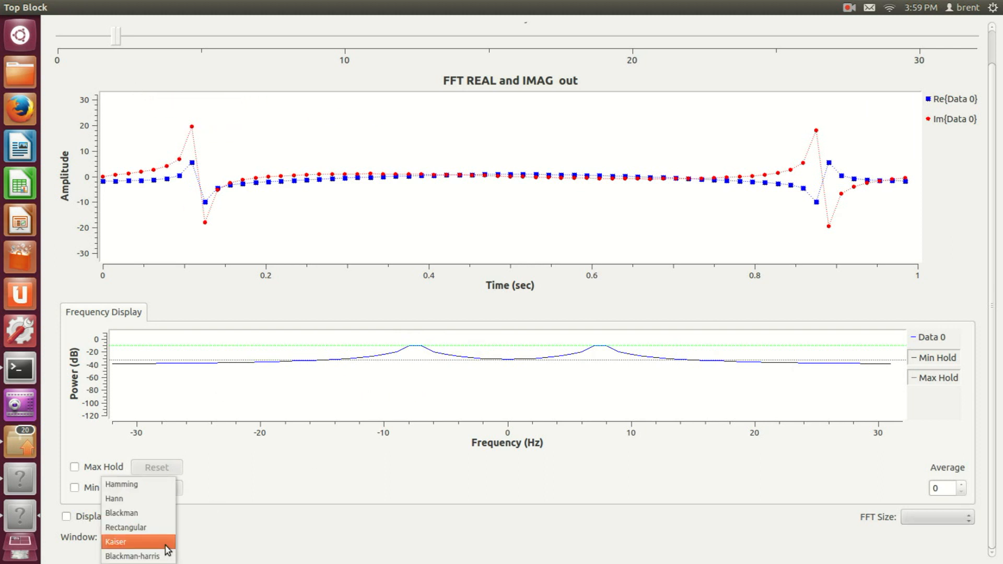
left_click(168, 543)
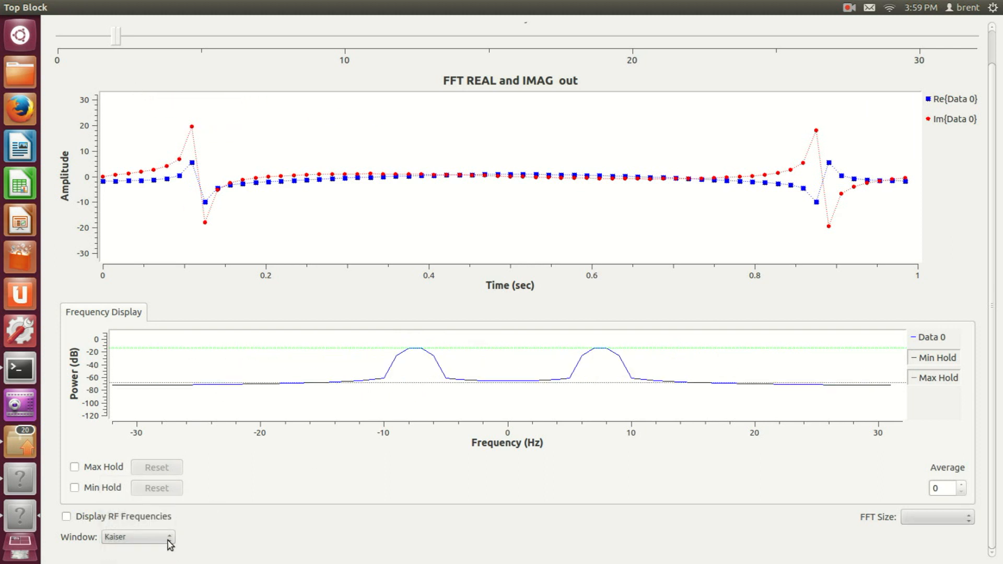
left_click(169, 542)
left_click(162, 515)
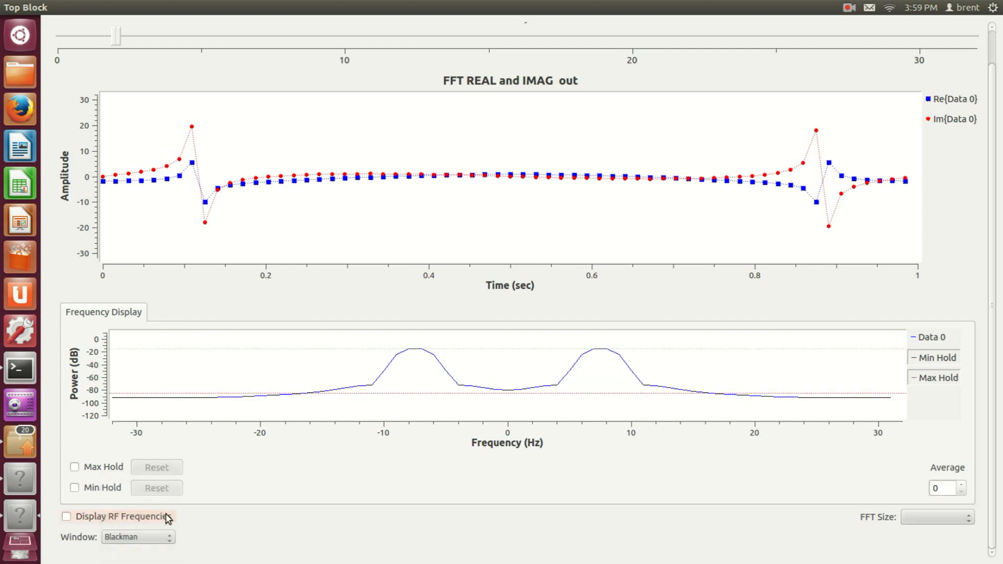
Step: Switch the window to Rectangular to compare the spectrum's edge levels, then restore Blackman
left_click(176, 543)
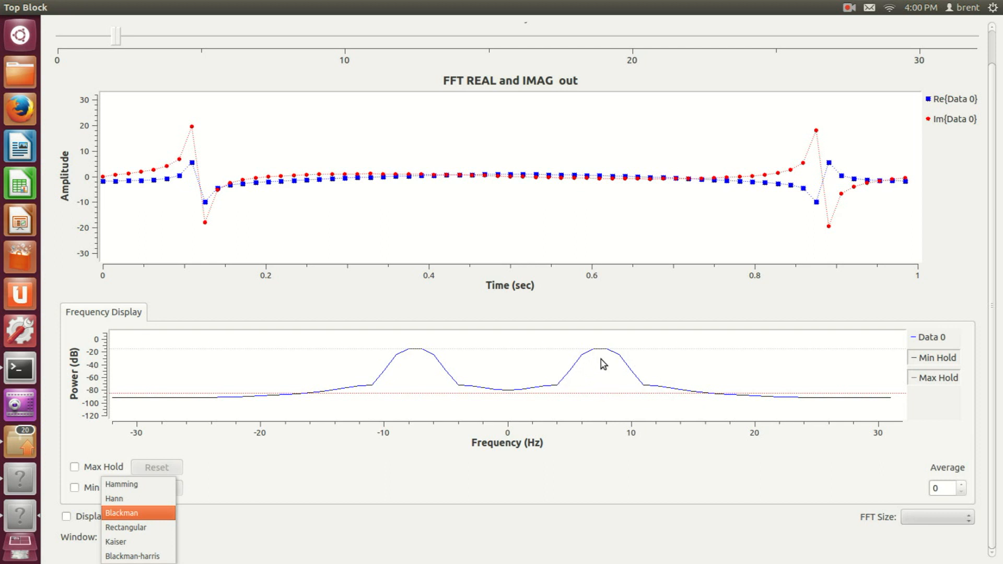
left_click(161, 527)
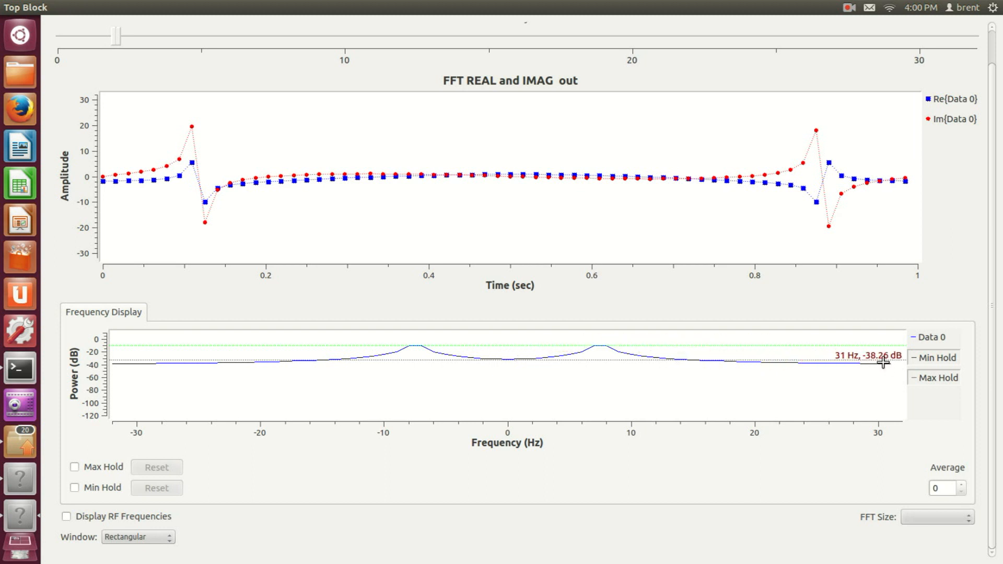
left_click(163, 538)
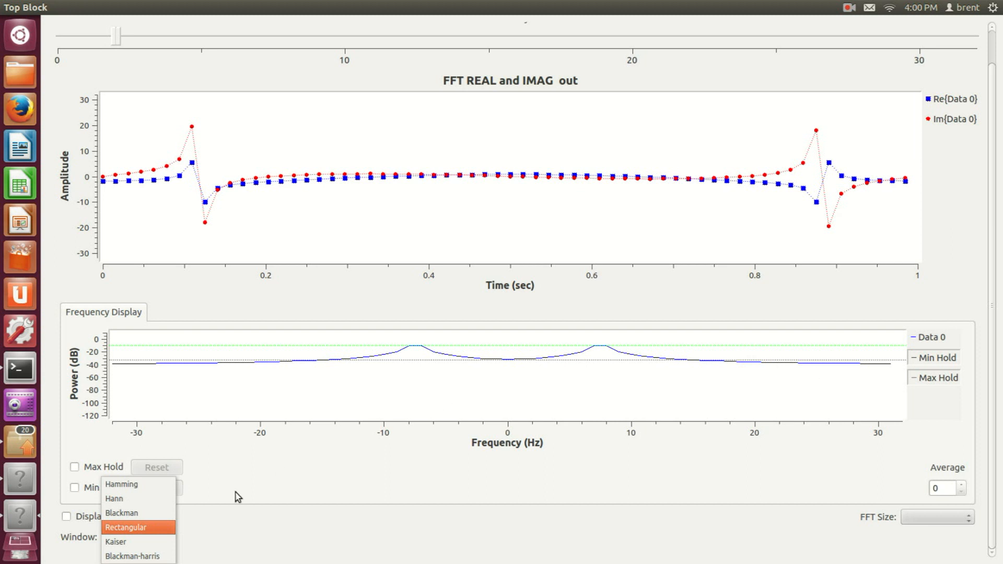
left_click(126, 513)
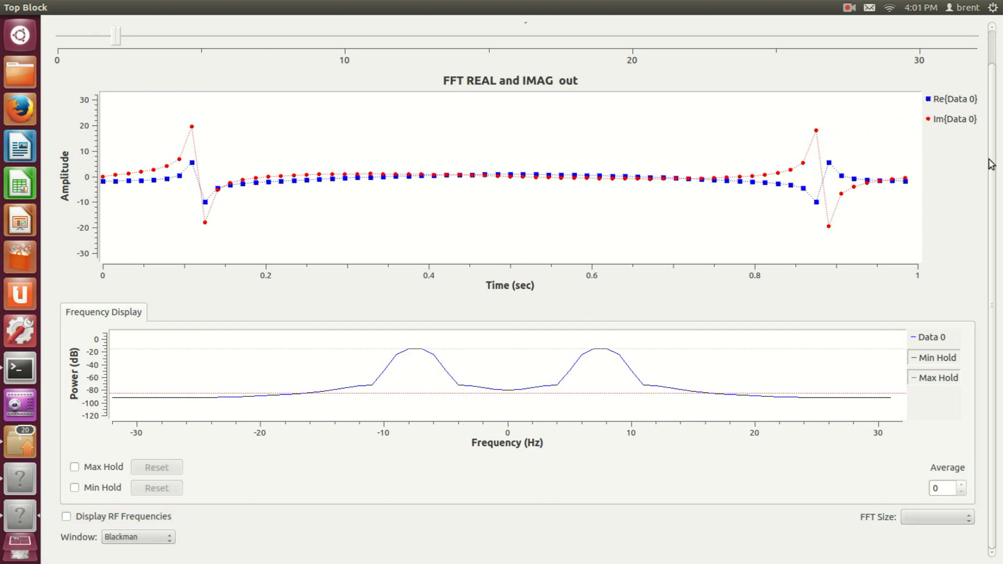
Step: Compare the Blackman spectrum with the FFT plot, then apply the Hann window followed by Hamming
scroll(571, 61, "up", 2)
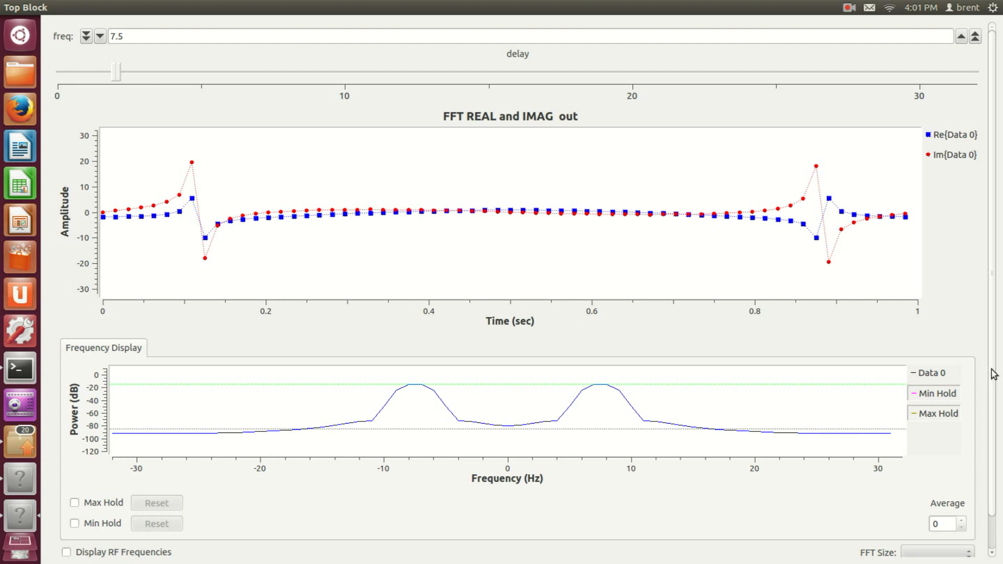
scroll(995, 374, "down", 2)
left_click(137, 538)
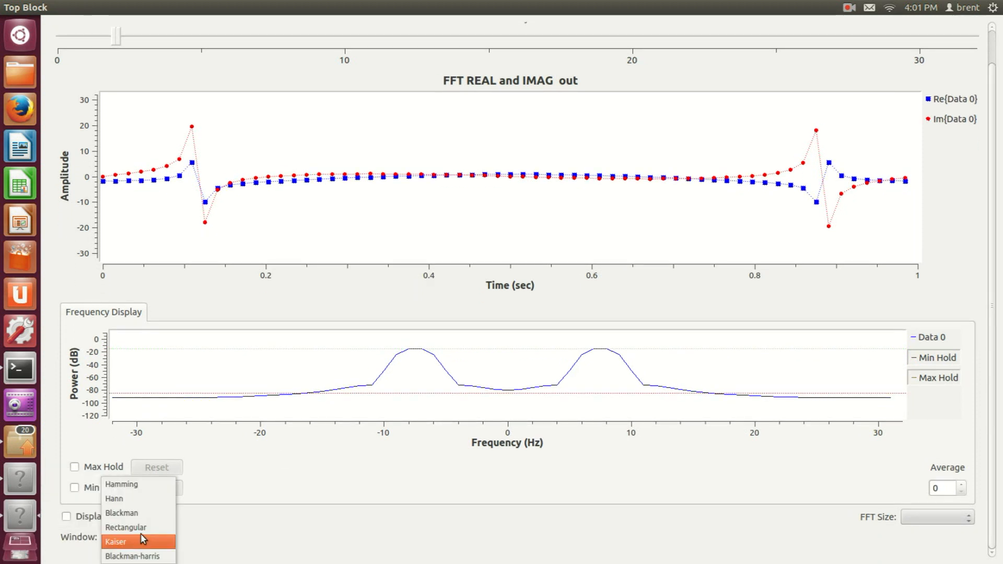
left_click(141, 499)
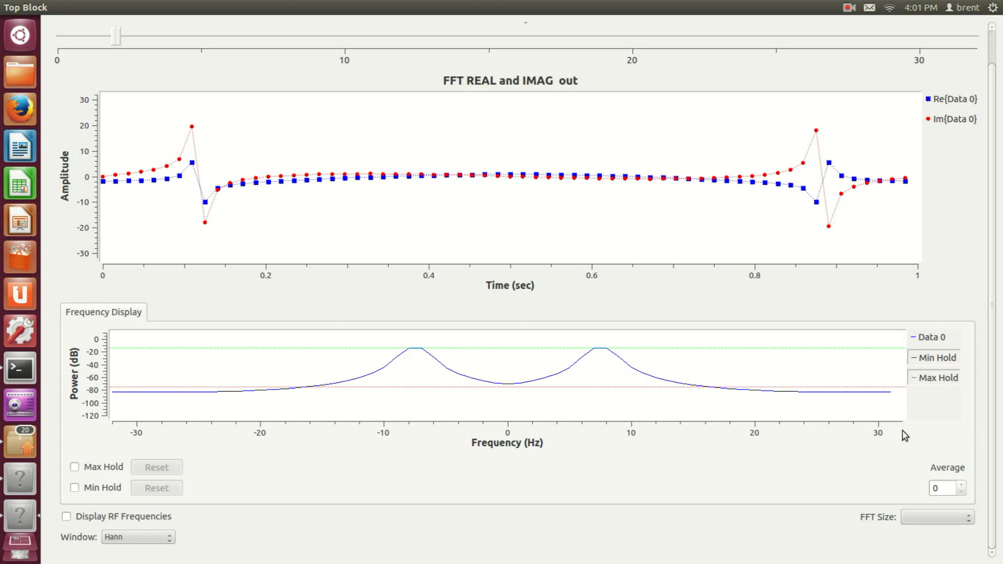
left_click(168, 537)
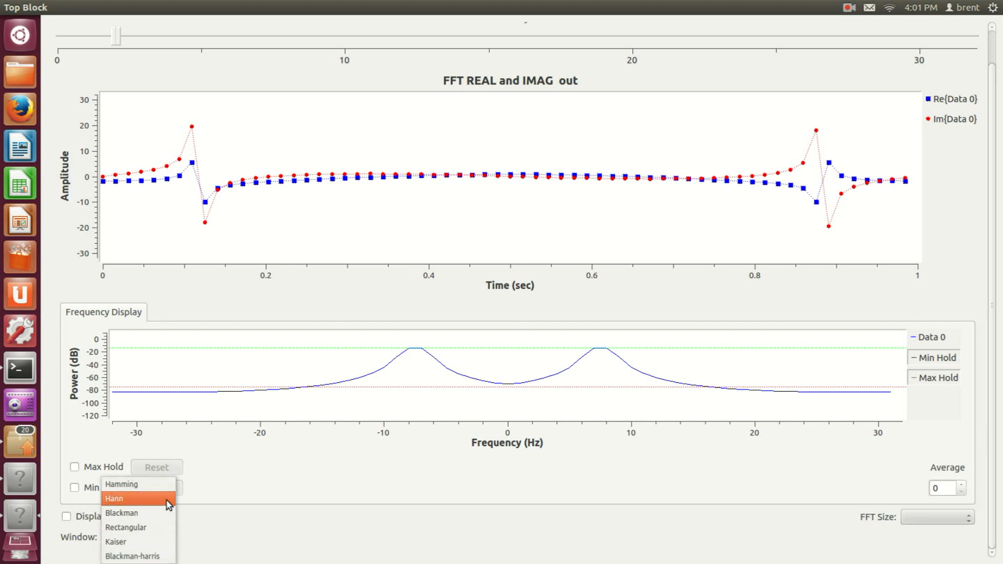
left_click(160, 485)
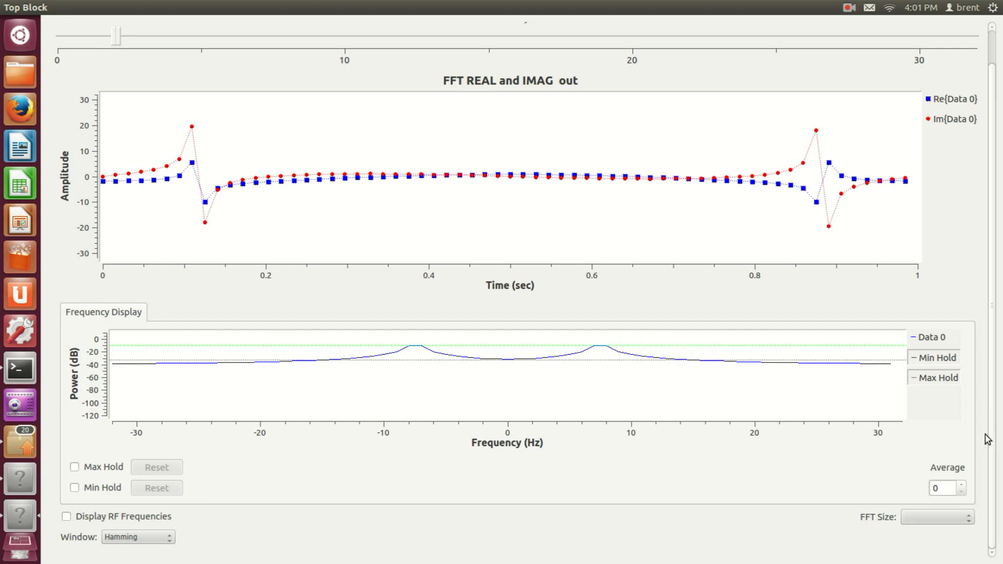
Step: Compare the Rectangular window's spectrum with Hamming, ending on Hamming
left_click(165, 544)
left_click(165, 528)
left_click(164, 540)
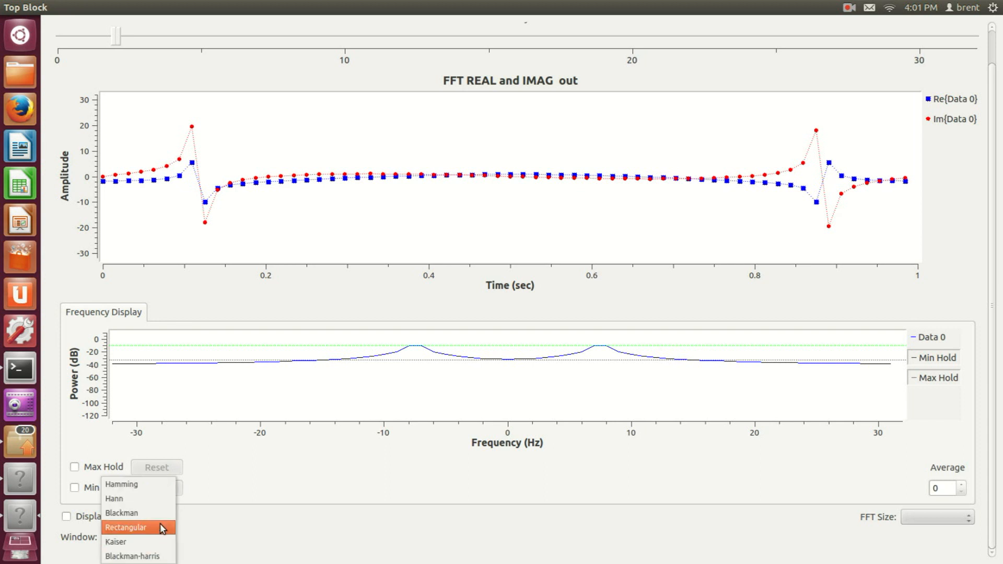
left_click(137, 489)
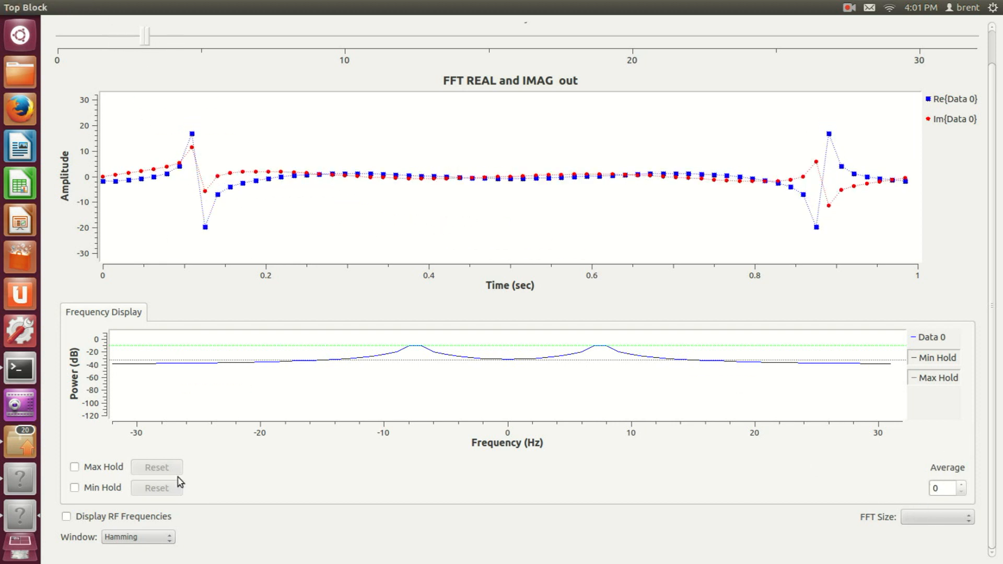
Step: Alternate between the Hamming and Rectangular windows once more, then set the Frequency Display's window to Hann
left_click(168, 540)
left_click(138, 487)
left_click(164, 542)
left_click(155, 526)
left_click(162, 541)
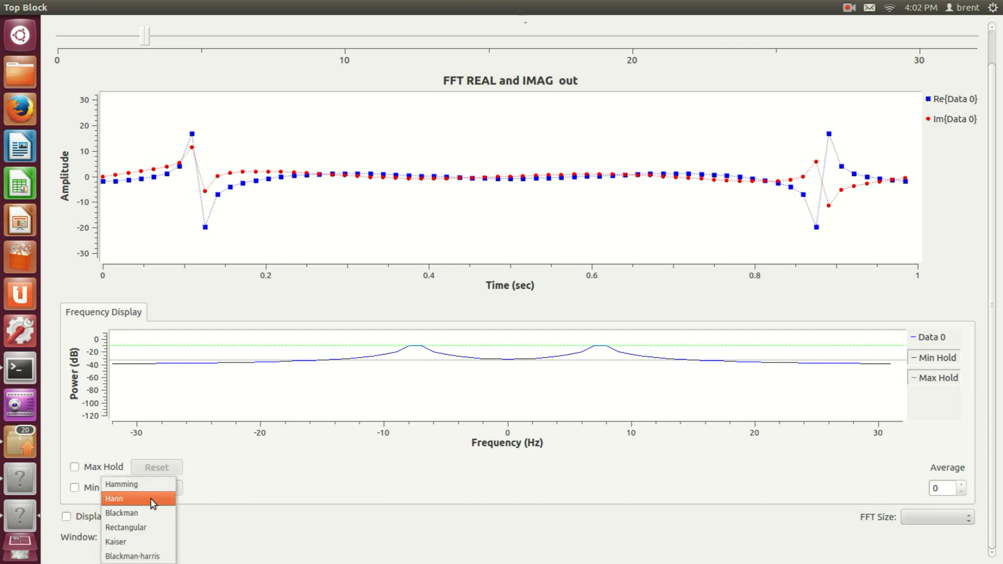
left_click(152, 501)
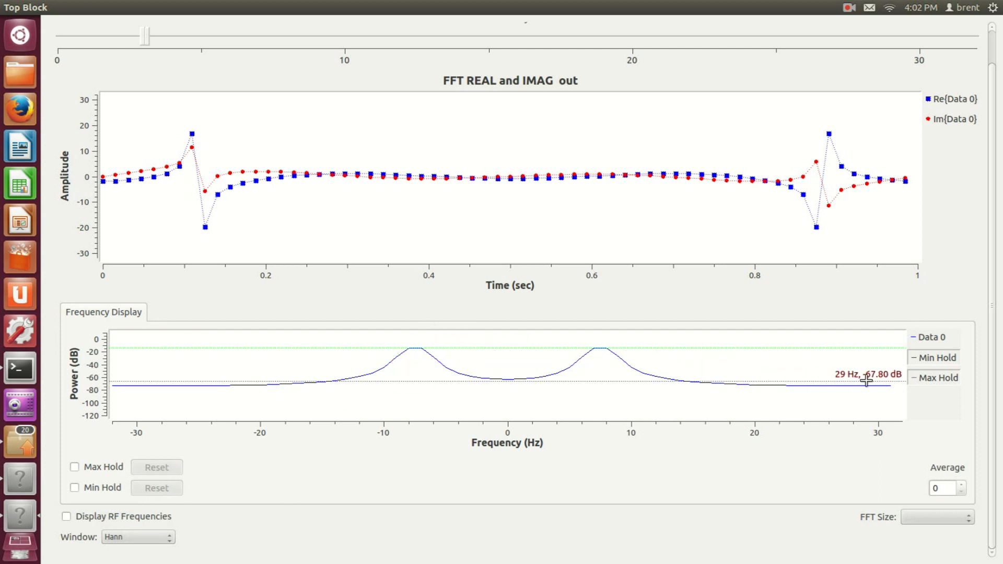
Step: Set the Frequency Display's window to Blackman-harris, examine the spectrum, and close the running Top Block
left_click(151, 540)
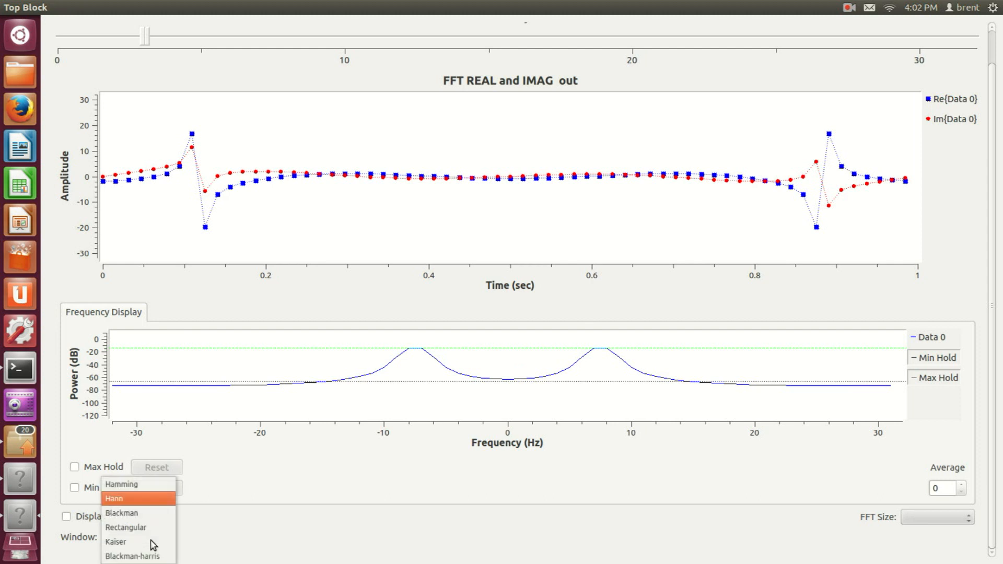
left_click(160, 557)
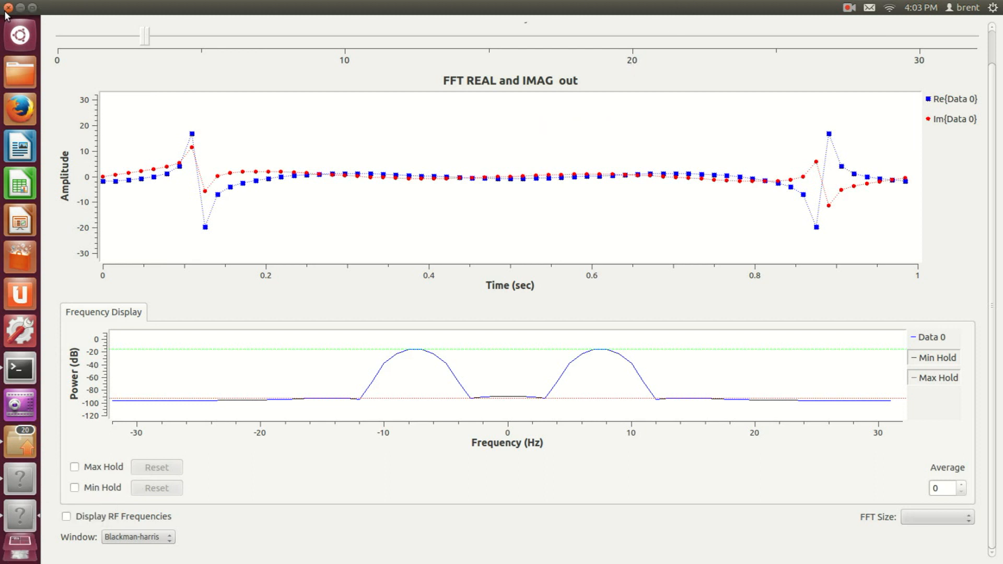
left_click(8, 8)
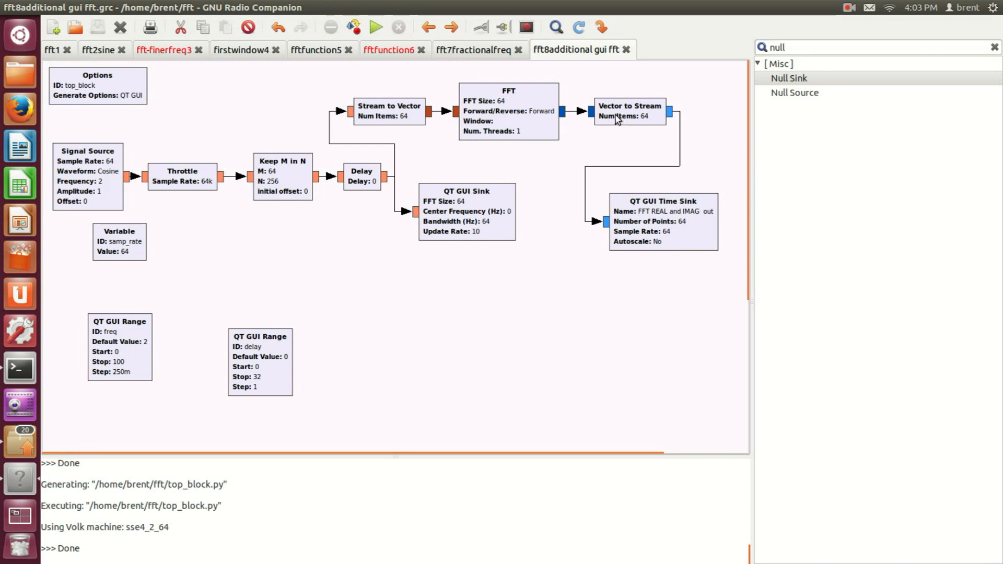
Step: Move the Vector to Stream block slightly right and the QT GUI Time Sink well below it, then select the QT GUI Sink
left_click_drag(615, 115, 630, 115)
left_click_drag(646, 218, 661, 308)
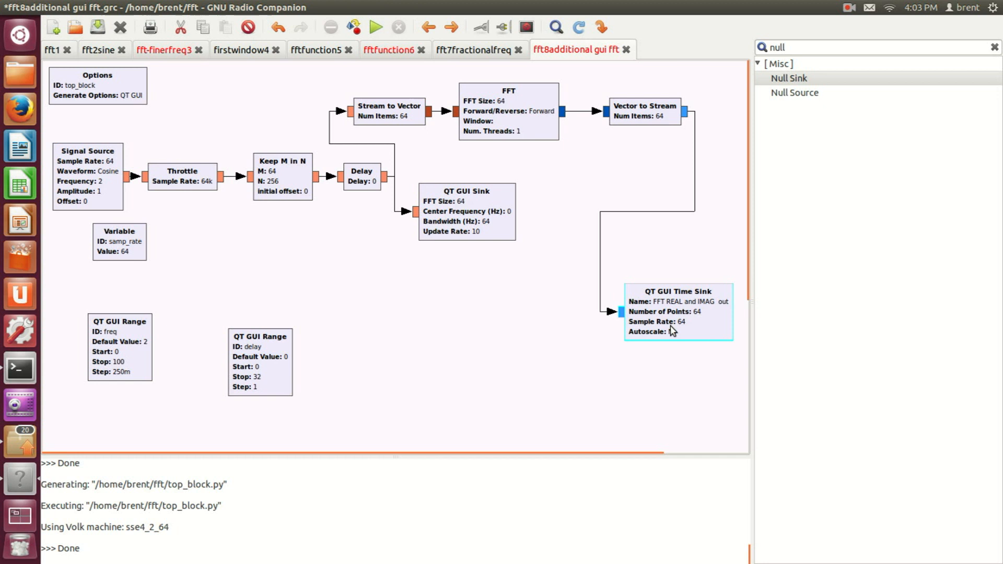
left_click(490, 219)
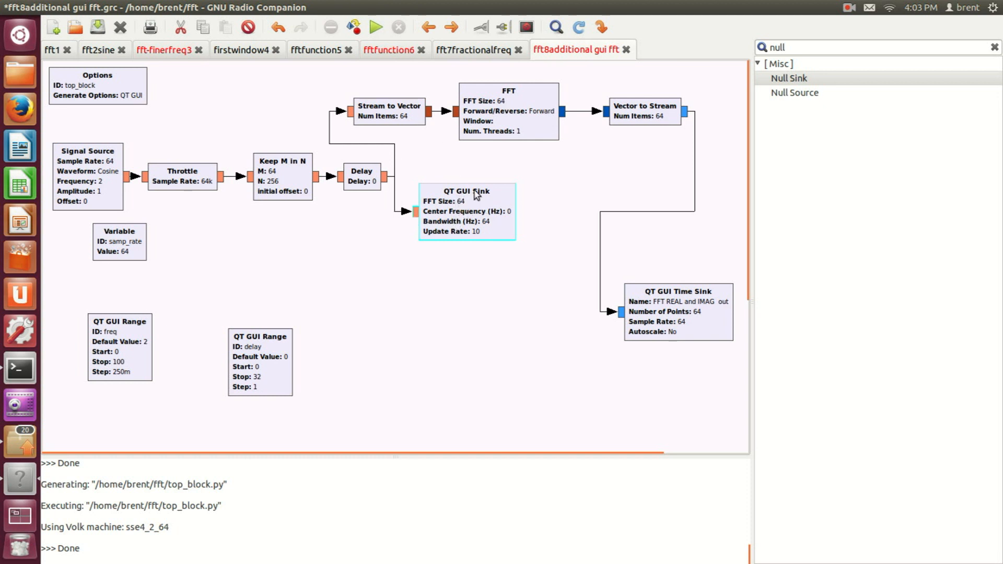
Step: Run the flowgraph to view the FFT output and Frequency Display together, then close the Top Block window
left_click(371, 29)
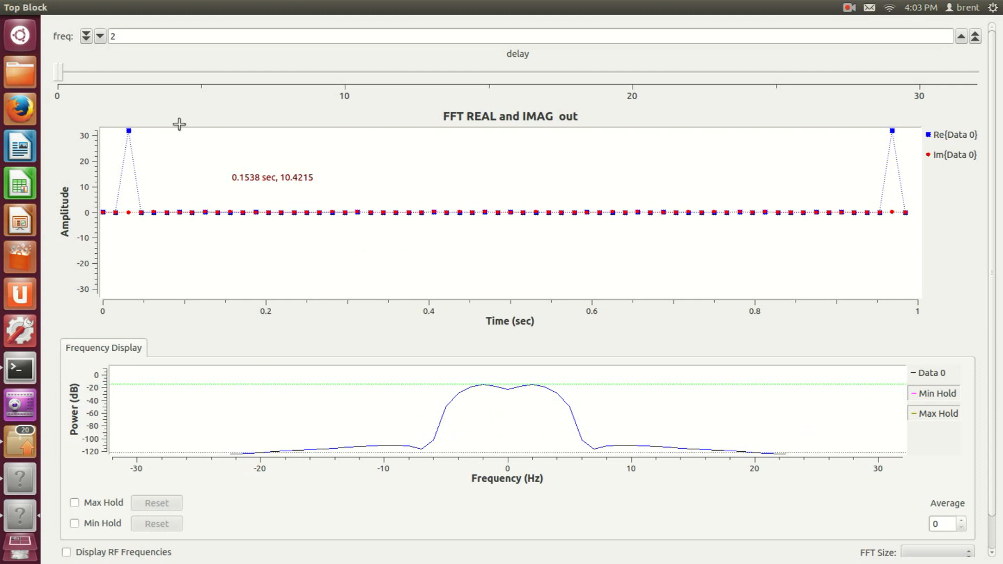
left_click(9, 8)
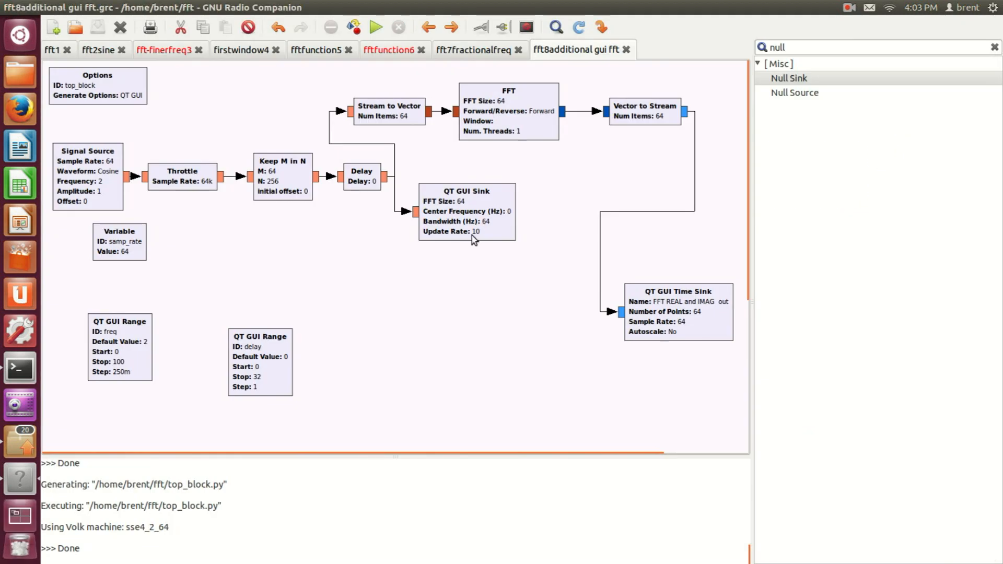
Step: Move the QT GUI Sink lower and shift the QT GUI Time Sink slightly, then rerun the flowgraph and close its output window
left_click_drag(479, 221, 450, 237)
left_click_drag(701, 314, 690, 328)
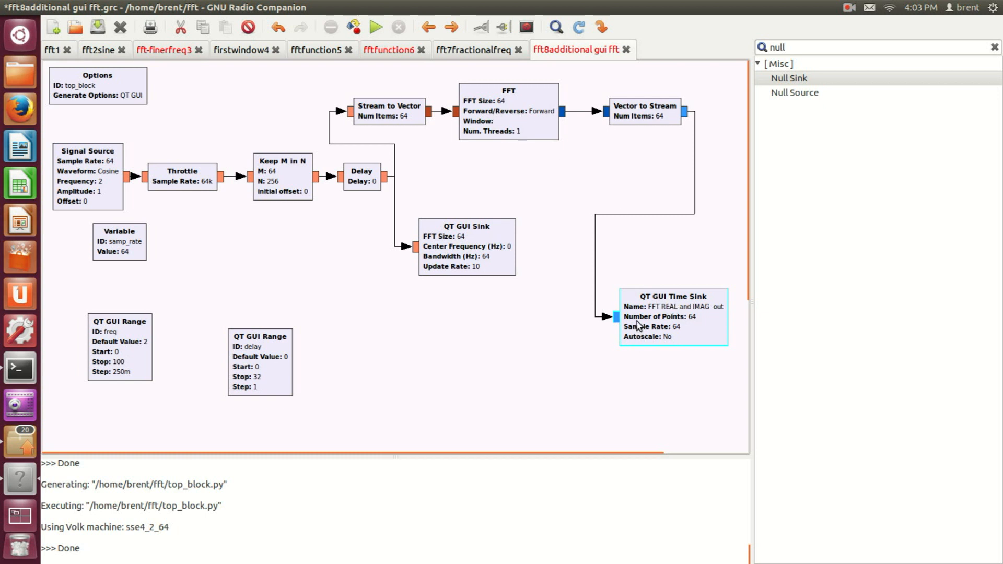
left_click(381, 33)
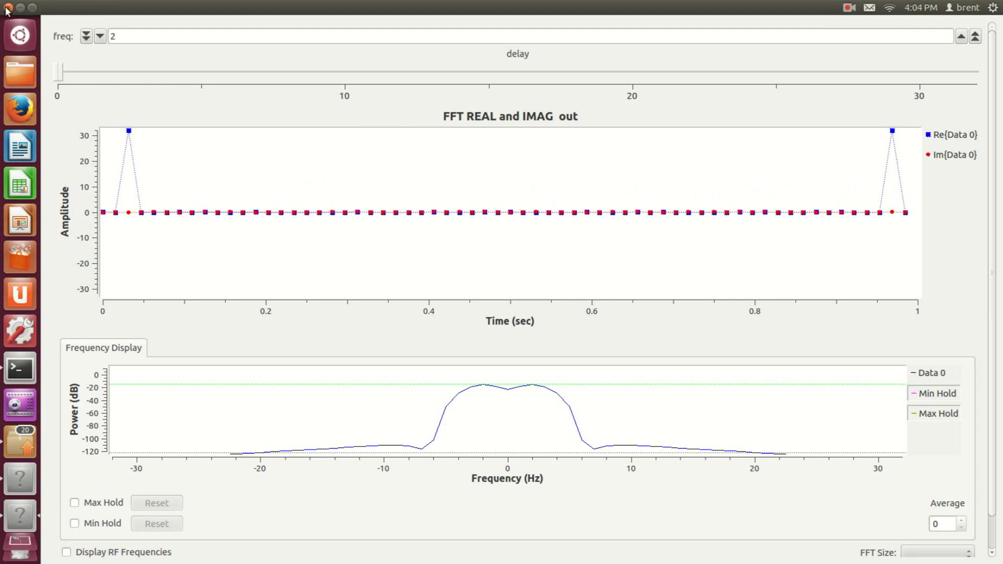
left_click(7, 7)
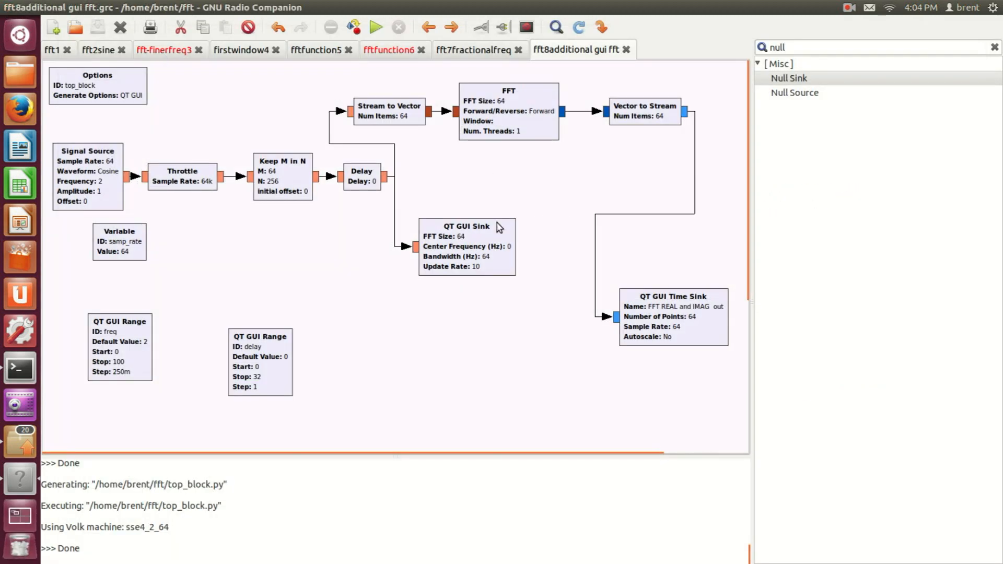
Step: Spread out the FFT chain by moving the FFT and Vector to Stream blocks slightly right and Stream to Vector left
left_click_drag(505, 127, 519, 127)
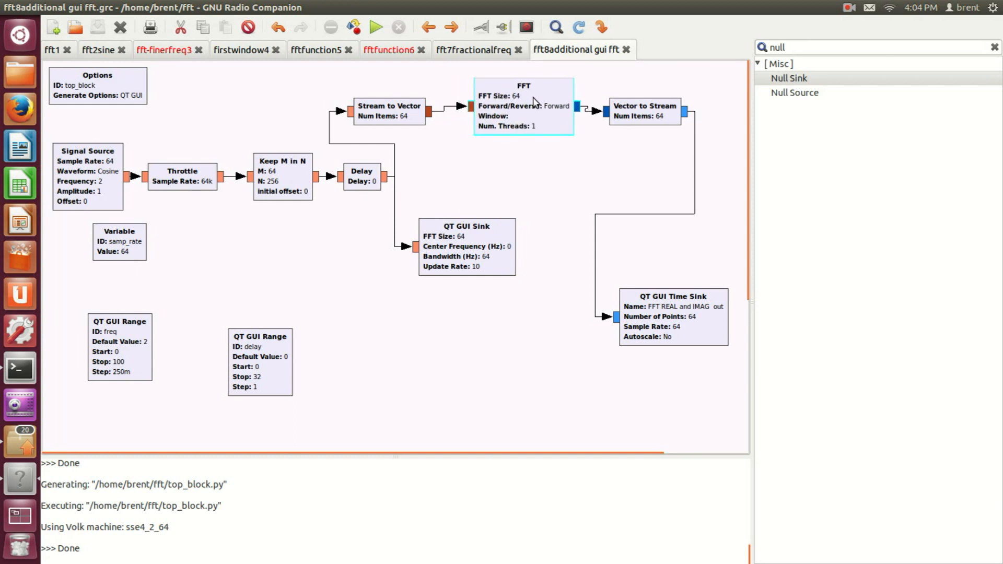
left_click_drag(643, 110, 662, 107)
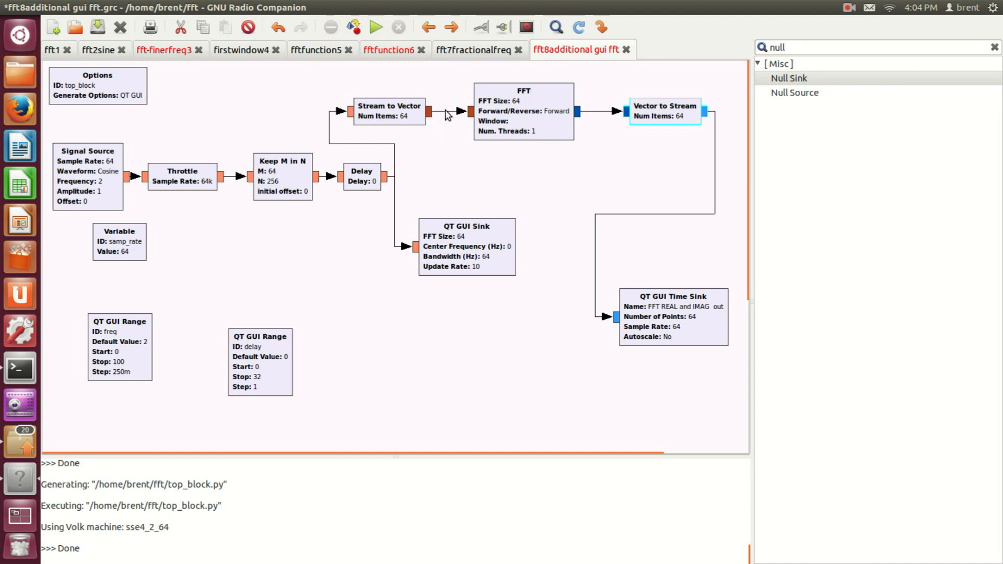
left_click_drag(416, 115, 381, 115)
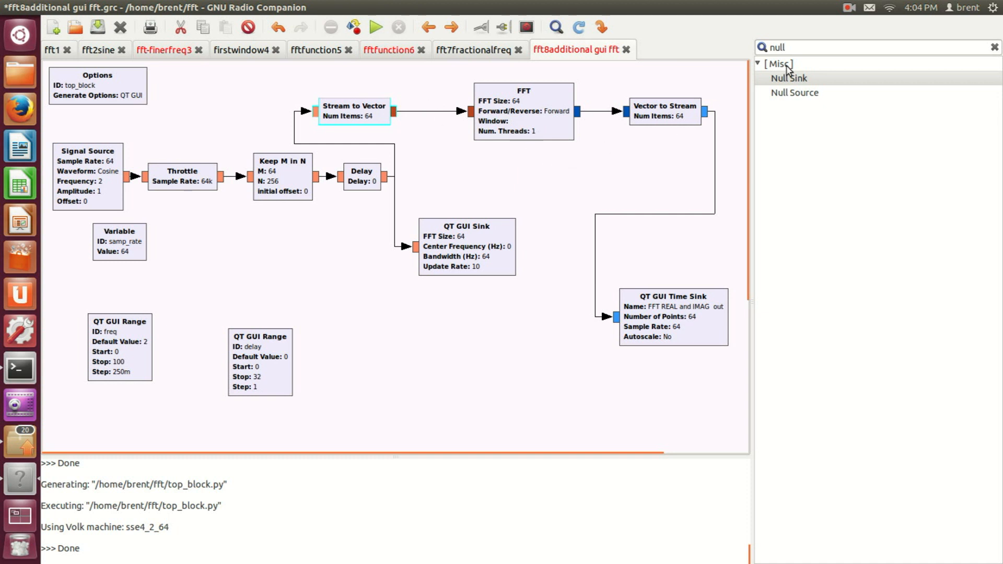
left_click(848, 9)
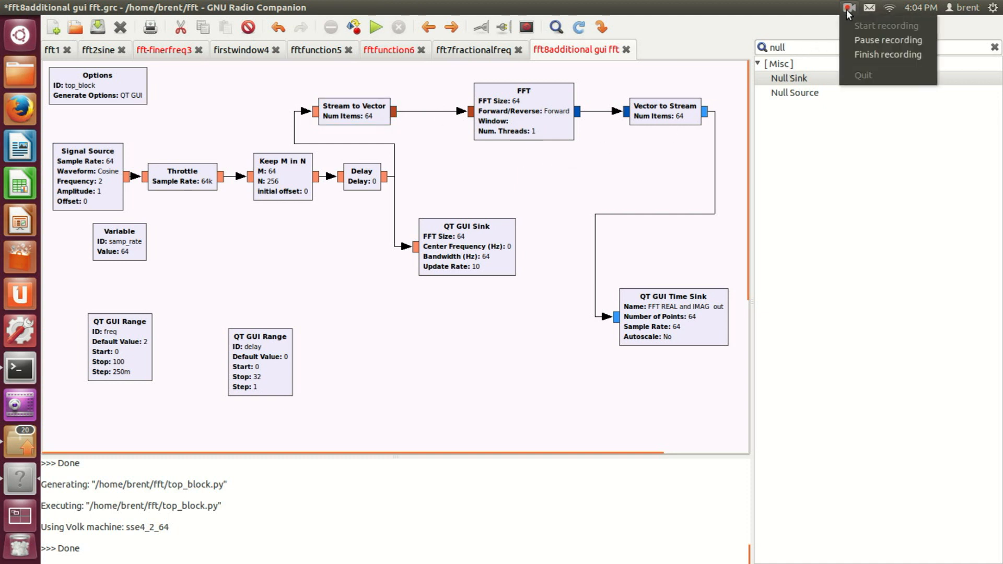